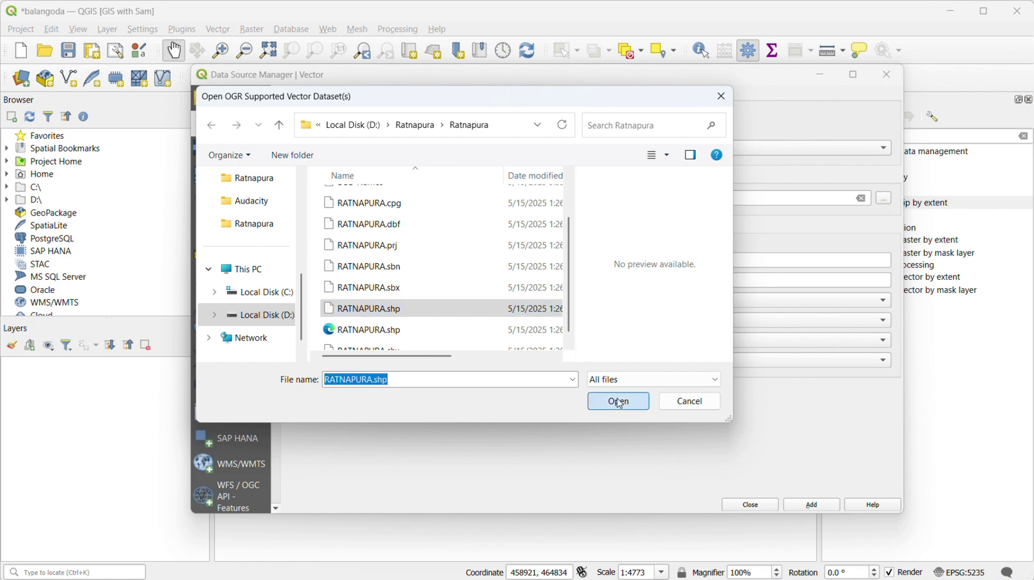
Step: Add the RATNAPURA.shp shapefile to the project as a vector layer and close the data source manager
click(813, 505)
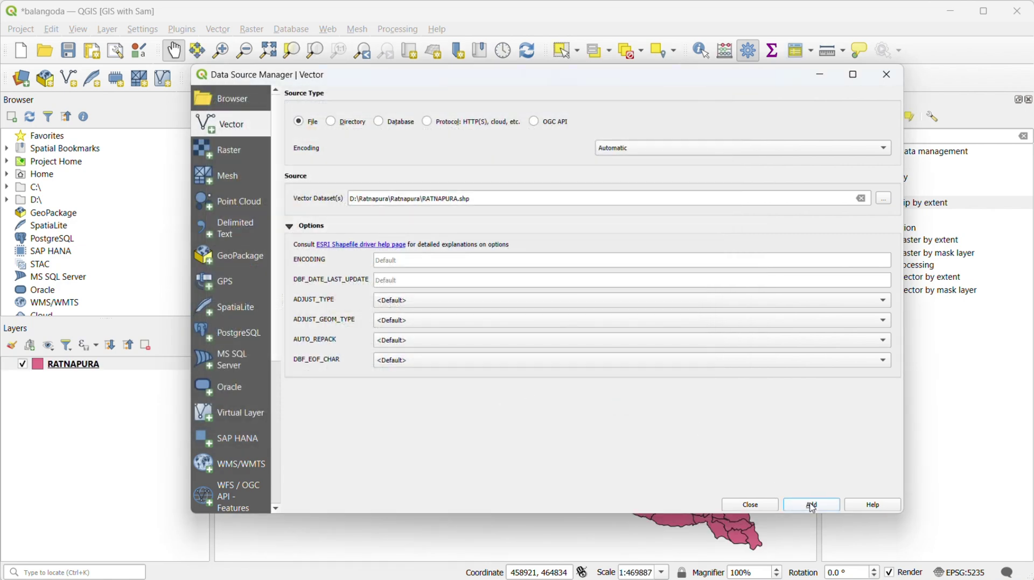
click(764, 504)
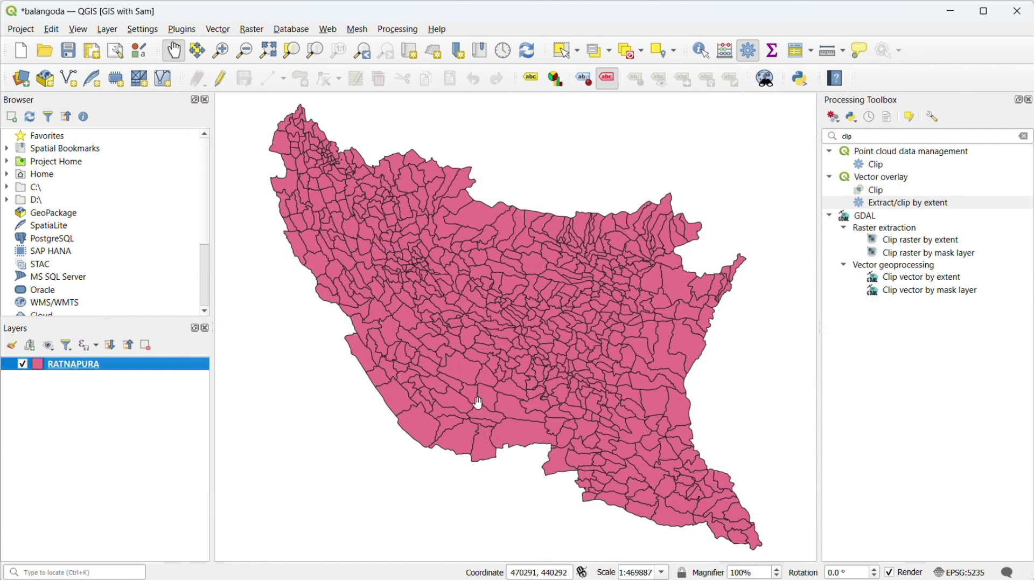
Step: Filter the RATNAPURA layer with the expression "DSD_N" = 'RATNAPURA'
right_click(90, 370)
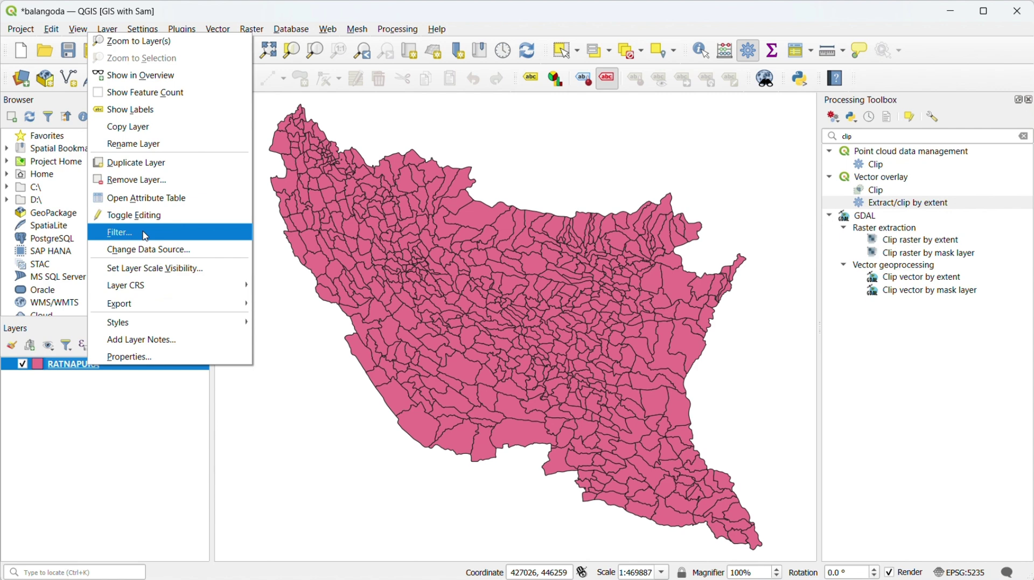
click(145, 235)
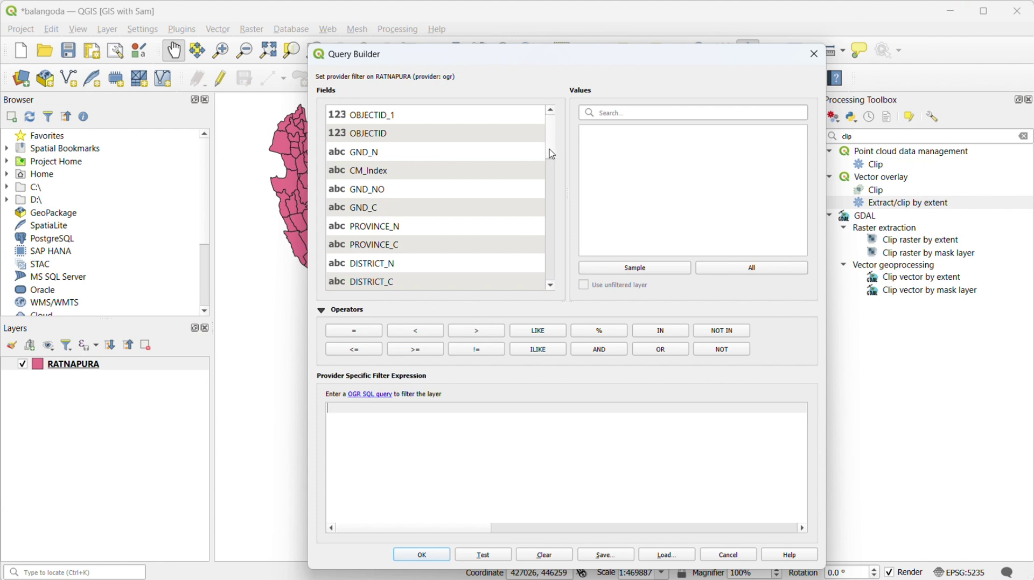
drag(550, 153, 552, 189)
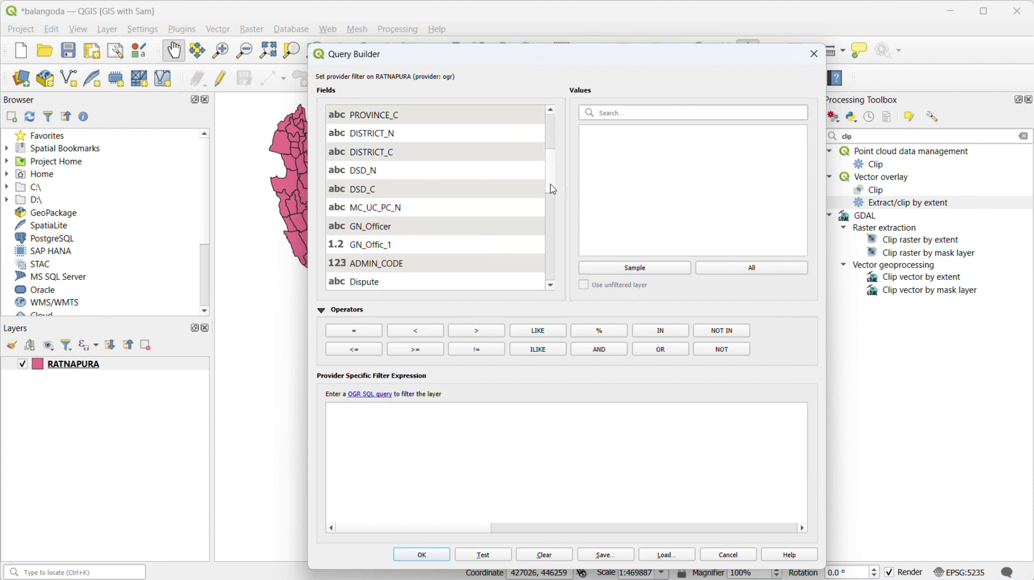
double_click(427, 176)
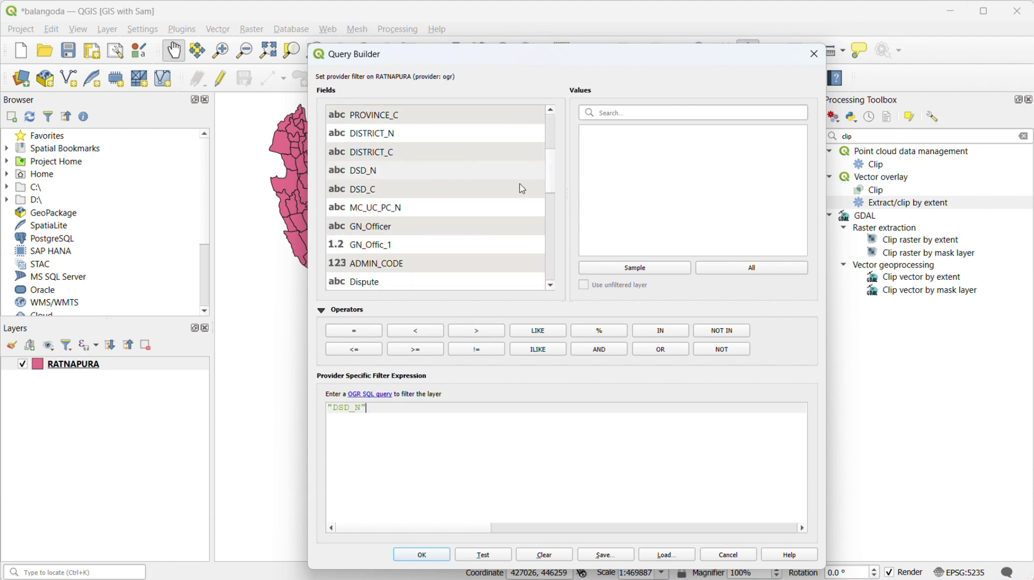
click(360, 332)
click(766, 264)
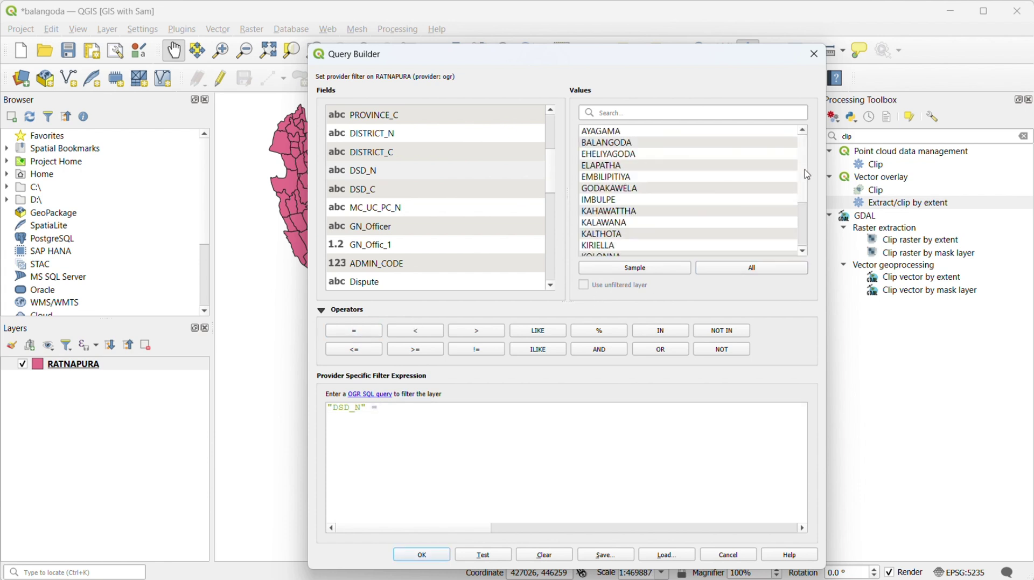
scroll(808, 173, down, 3)
click(631, 235)
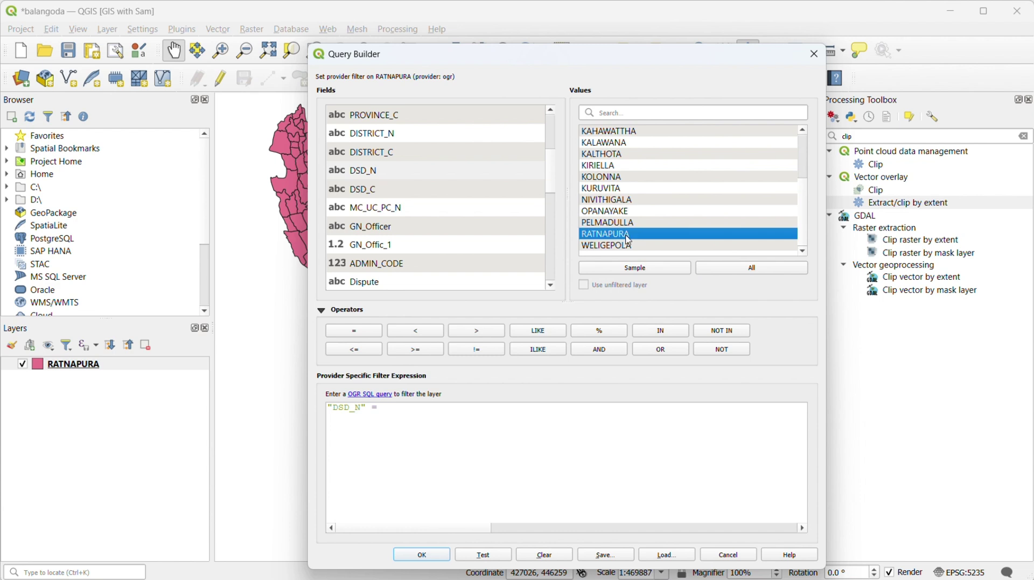
double_click(629, 236)
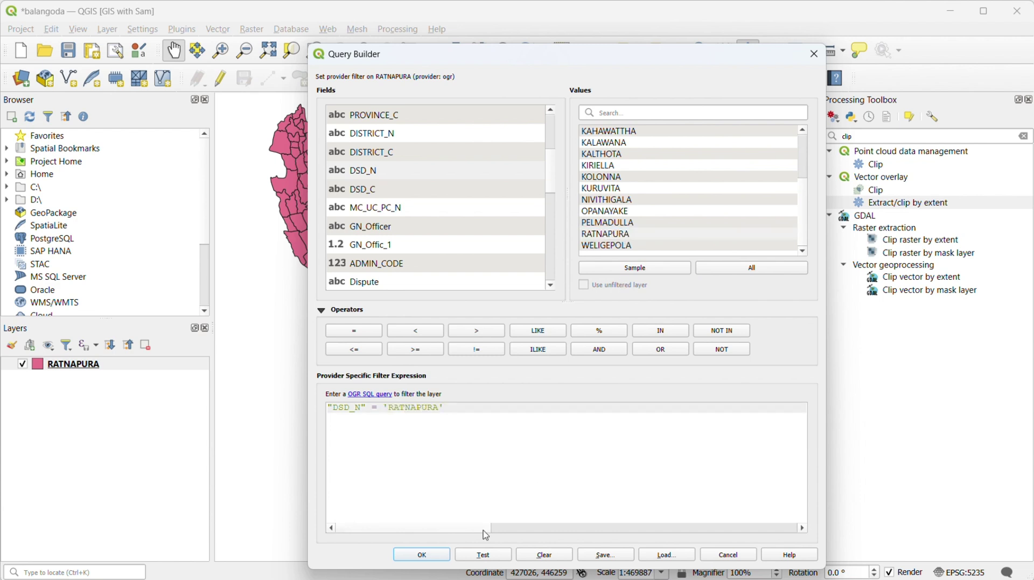
click(422, 556)
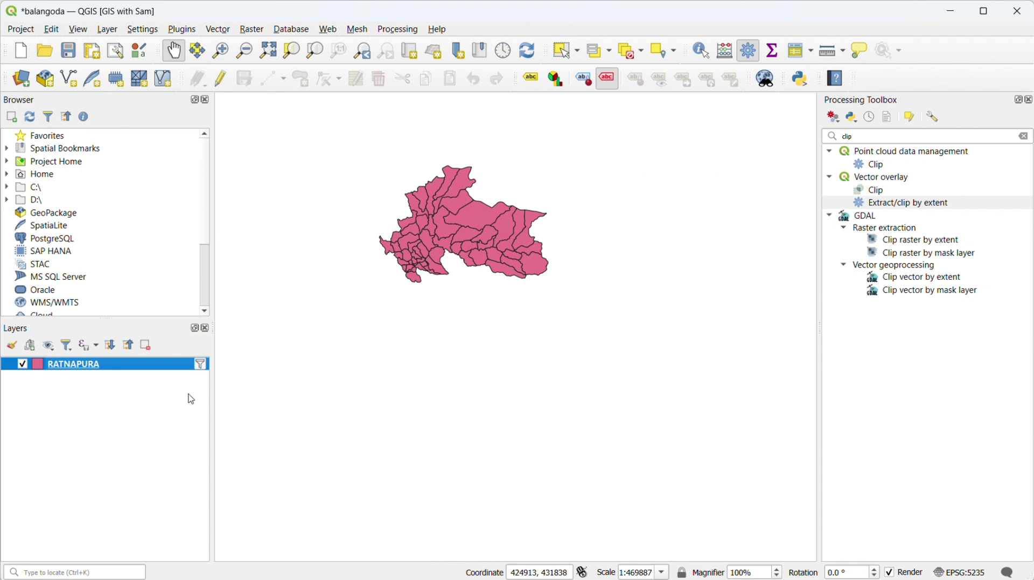
Step: Extend the RATNAPURA layer's filter with the condition AND "GND_N" = 'Ratnapura Town'
click(315, 50)
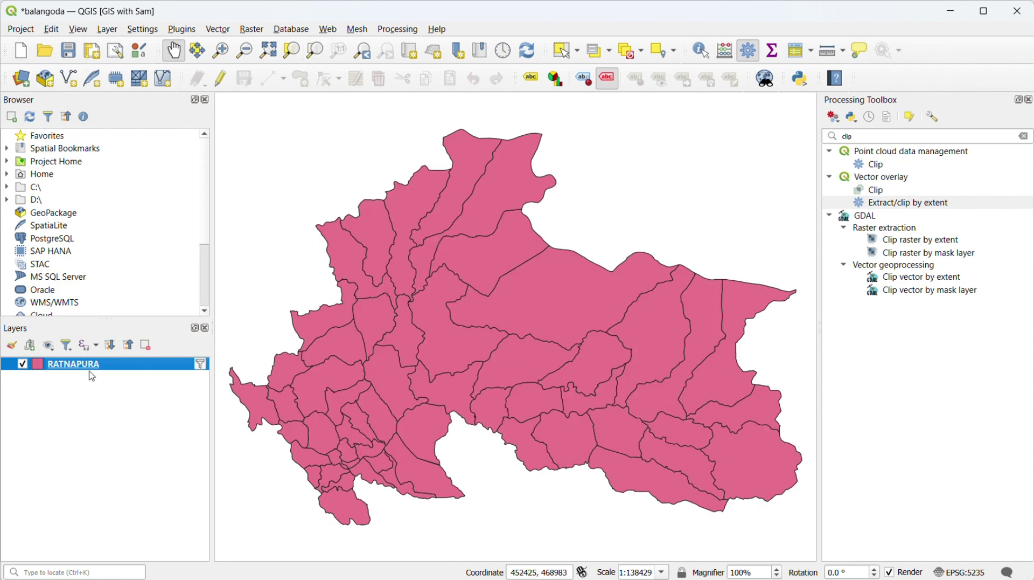
right_click(80, 365)
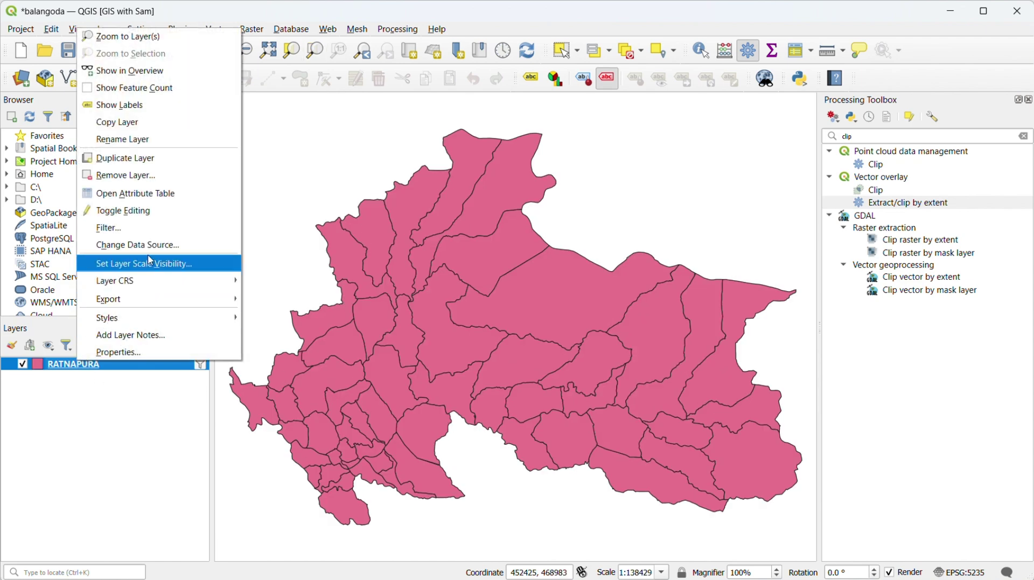
click(145, 222)
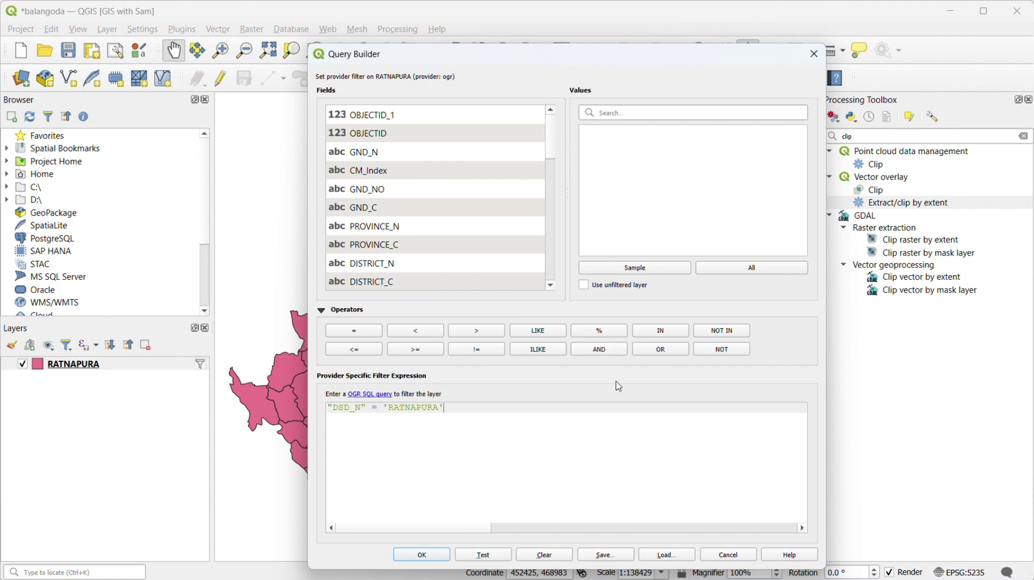
click(607, 352)
double_click(376, 153)
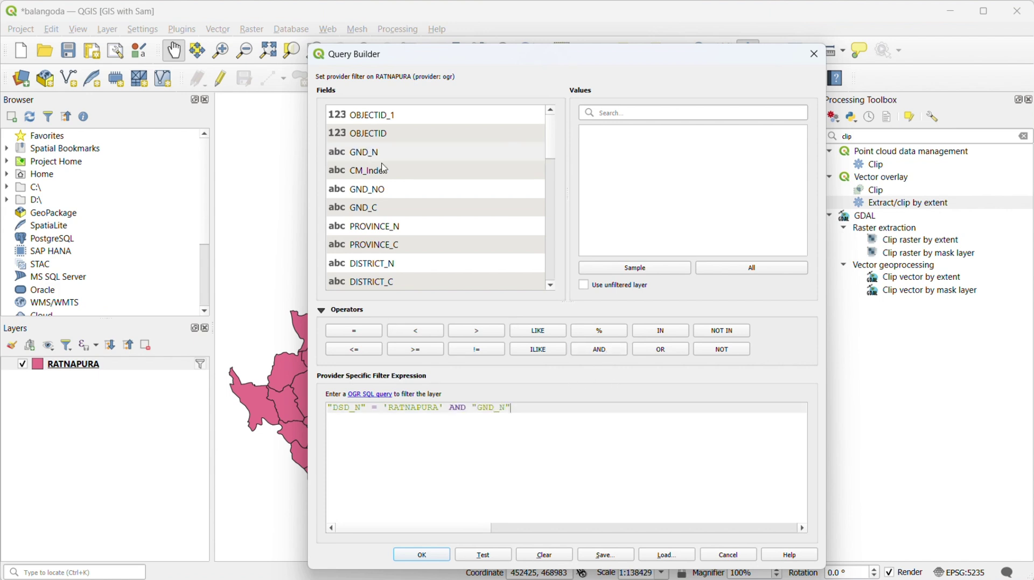
click(354, 334)
click(735, 269)
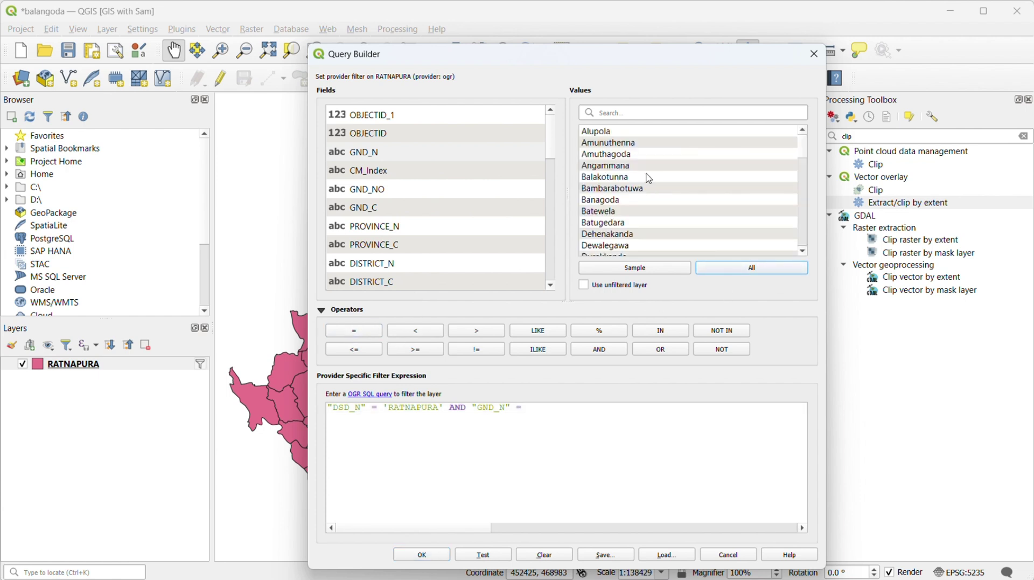
drag(805, 157, 817, 249)
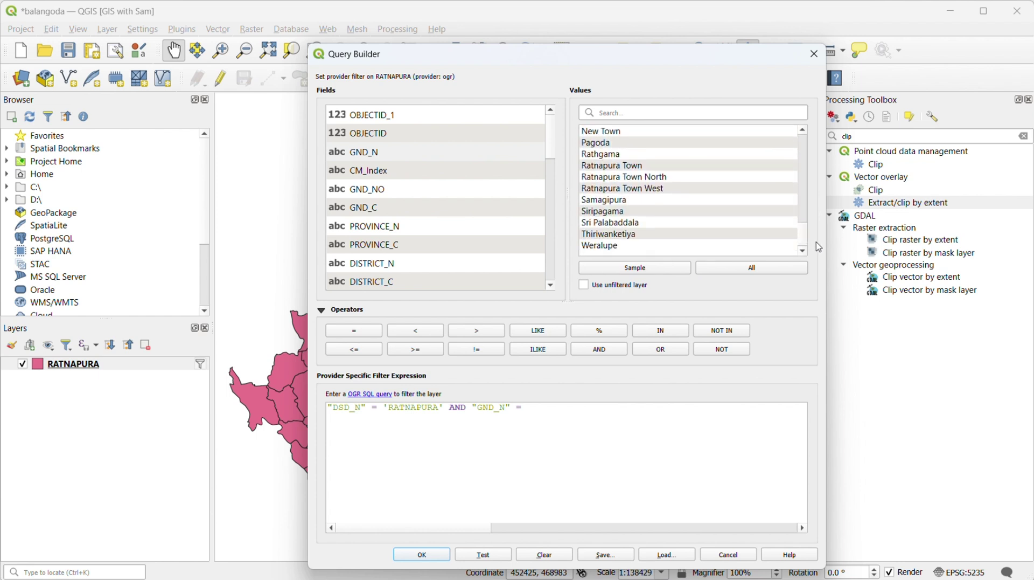
click(637, 170)
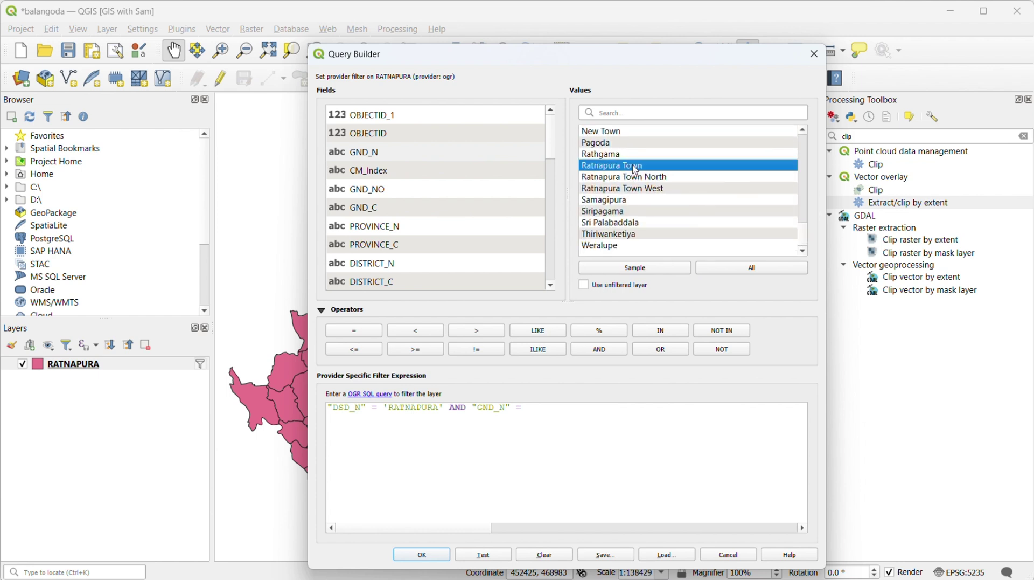
double_click(637, 167)
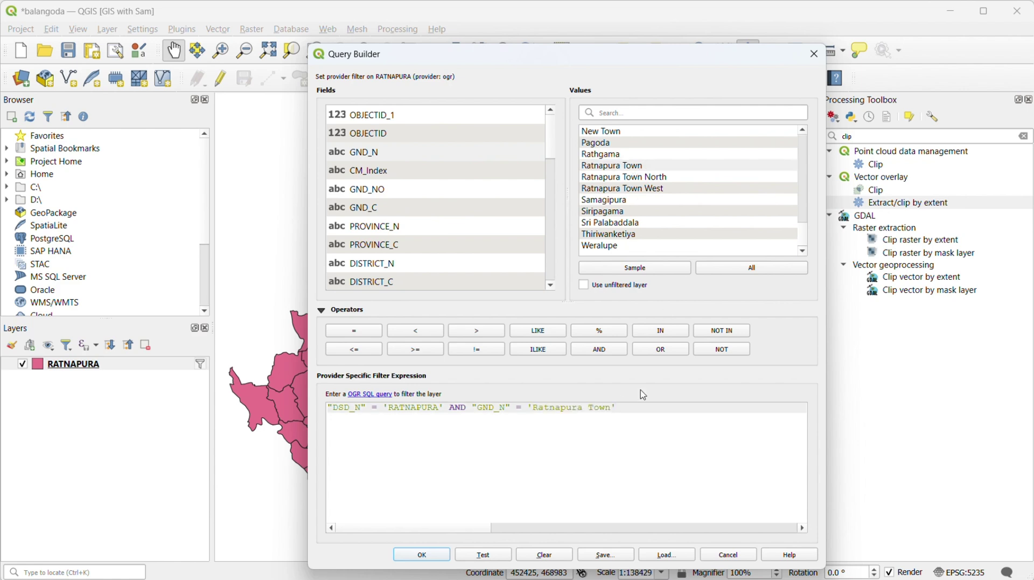
click(423, 554)
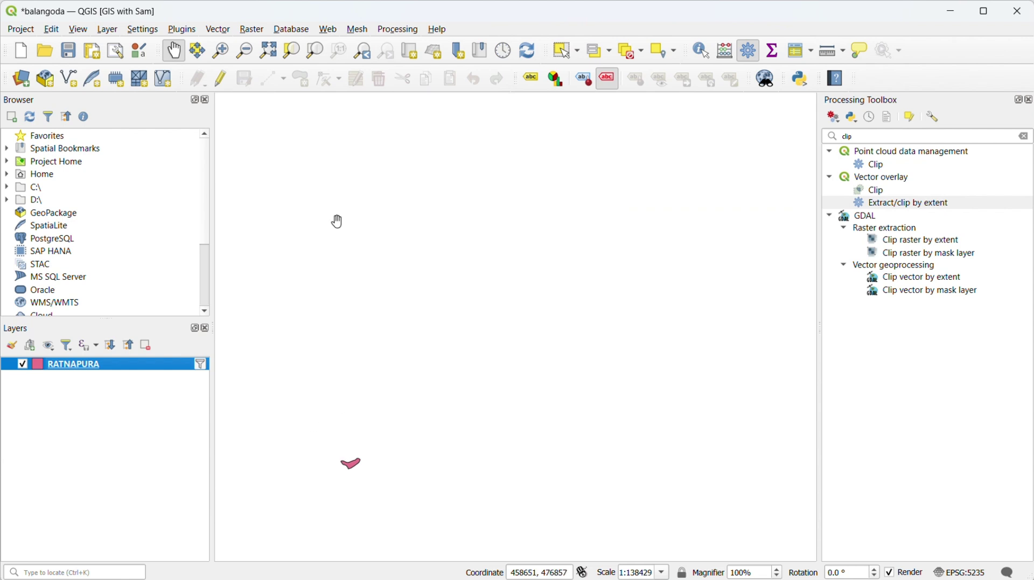
Step: Give the RATNAPURA layer's simple fill a transparent fill color so only its outline is drawn
click(315, 51)
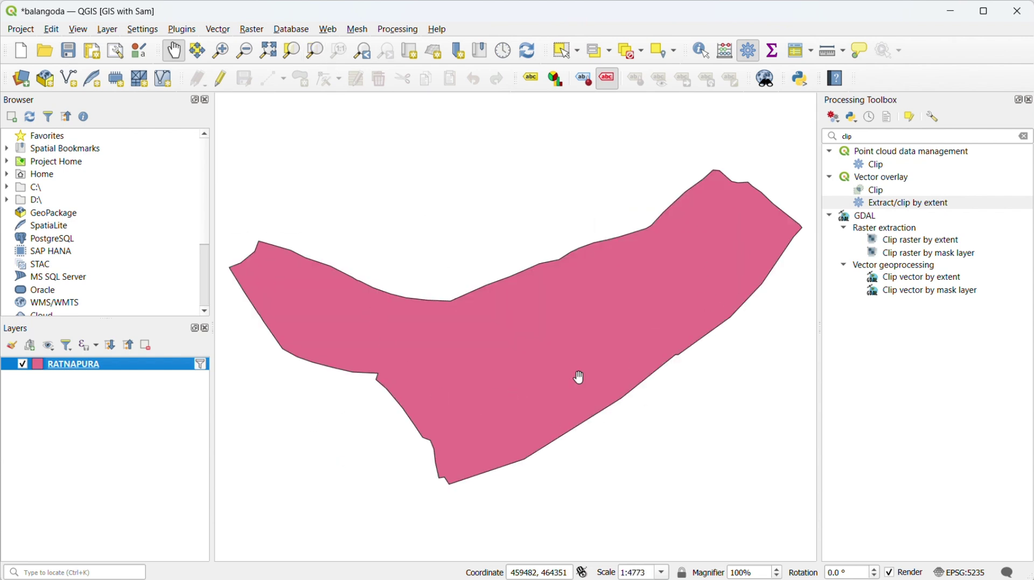
right_click(88, 373)
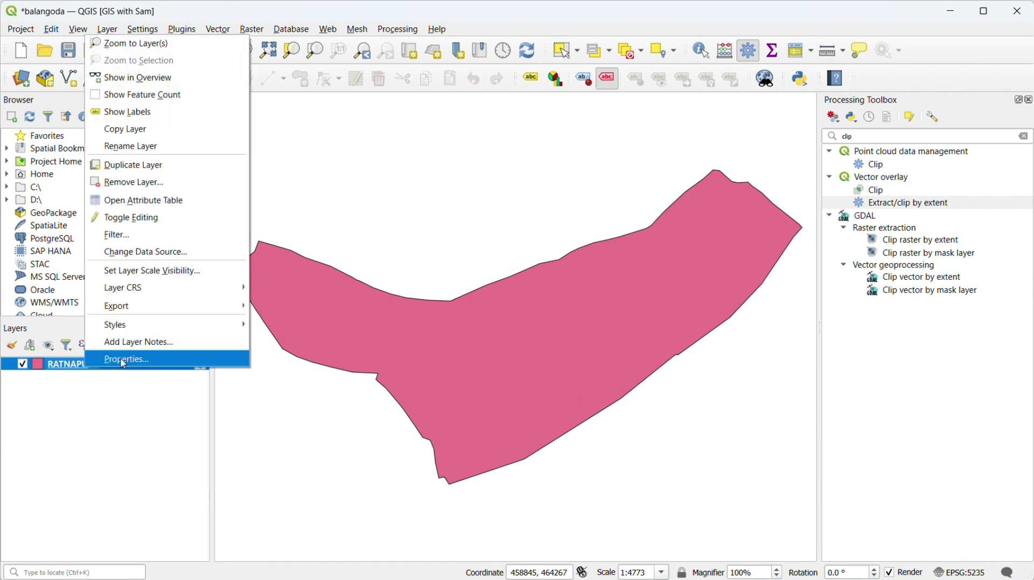
click(172, 362)
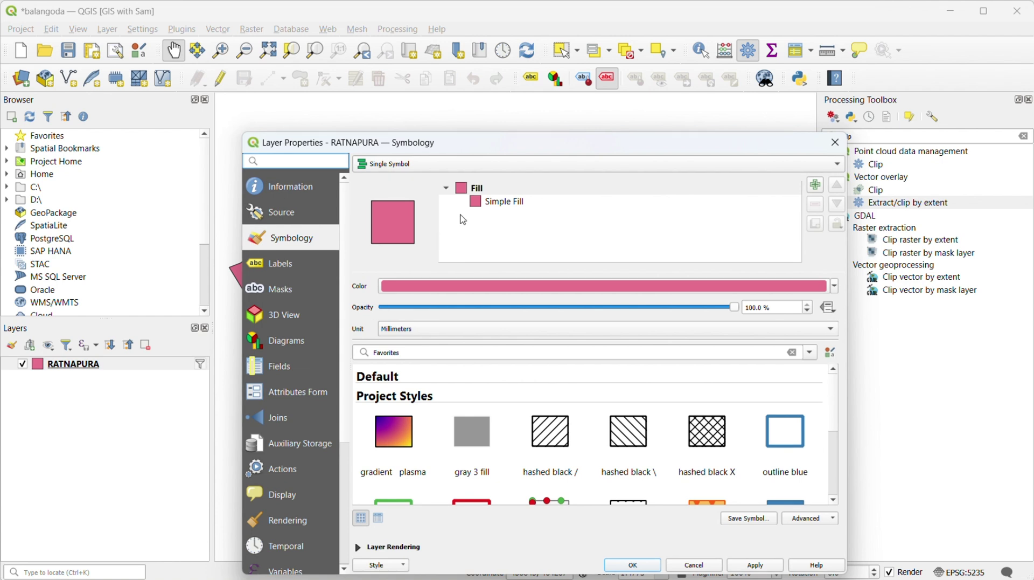
click(511, 203)
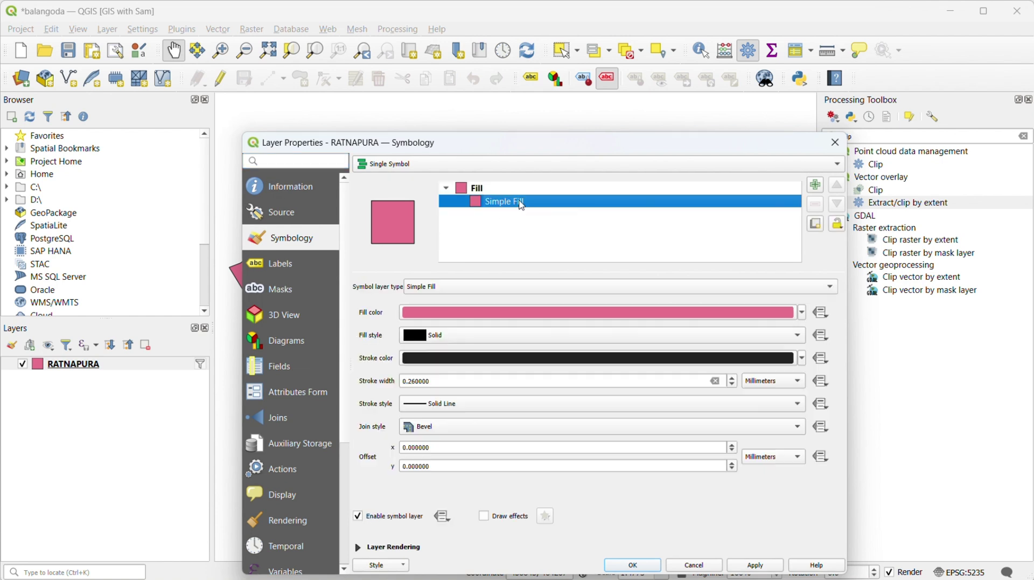
click(802, 313)
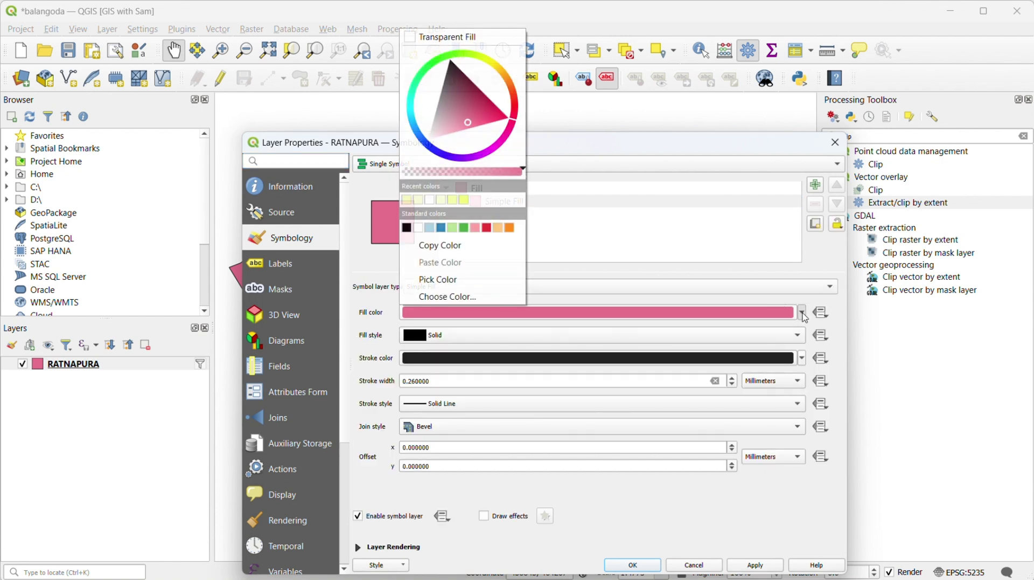
click(467, 38)
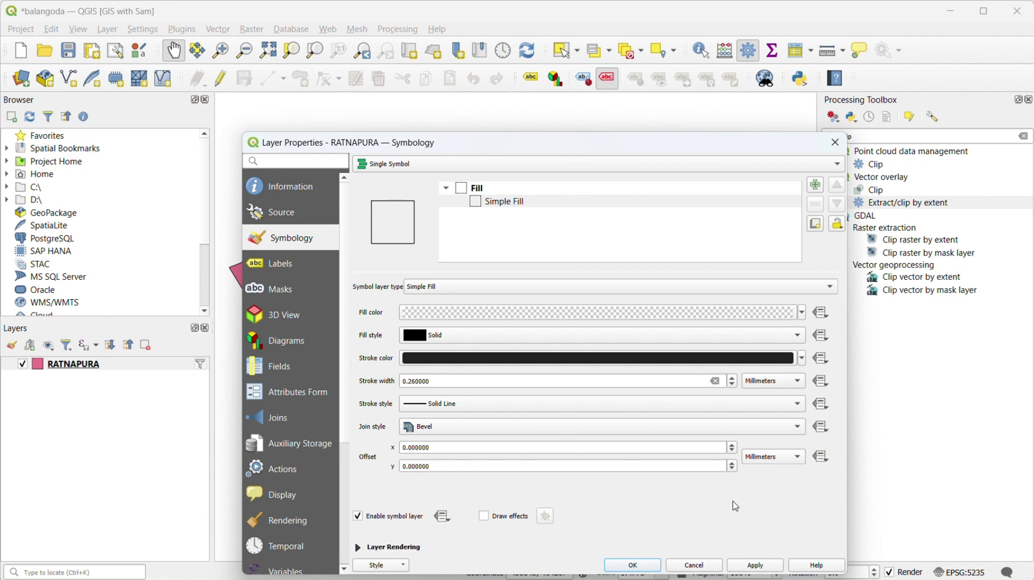
click(751, 566)
click(634, 565)
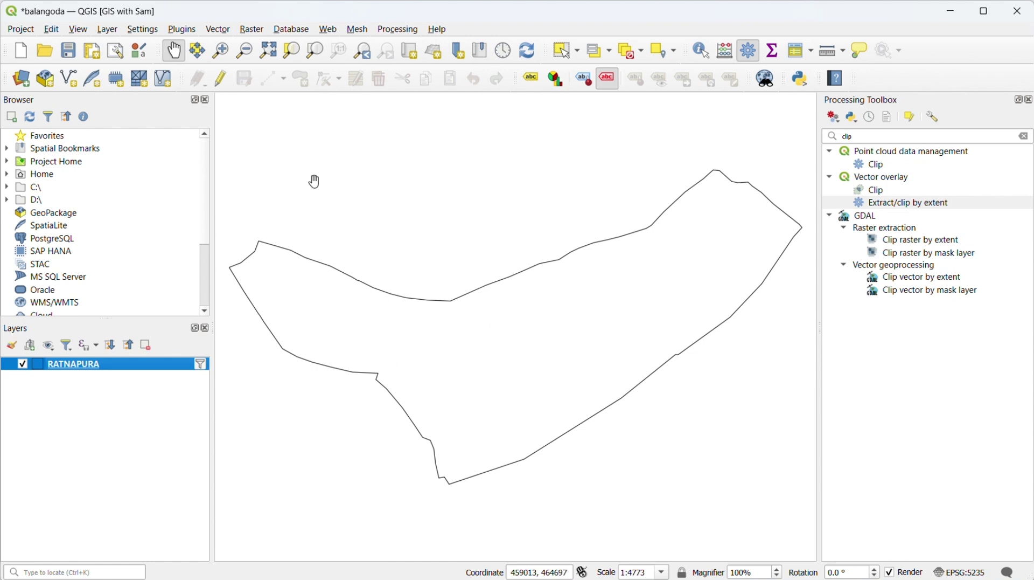
Step: Enable the HCMGIS plugin in the plugin manager and close the manager
click(181, 30)
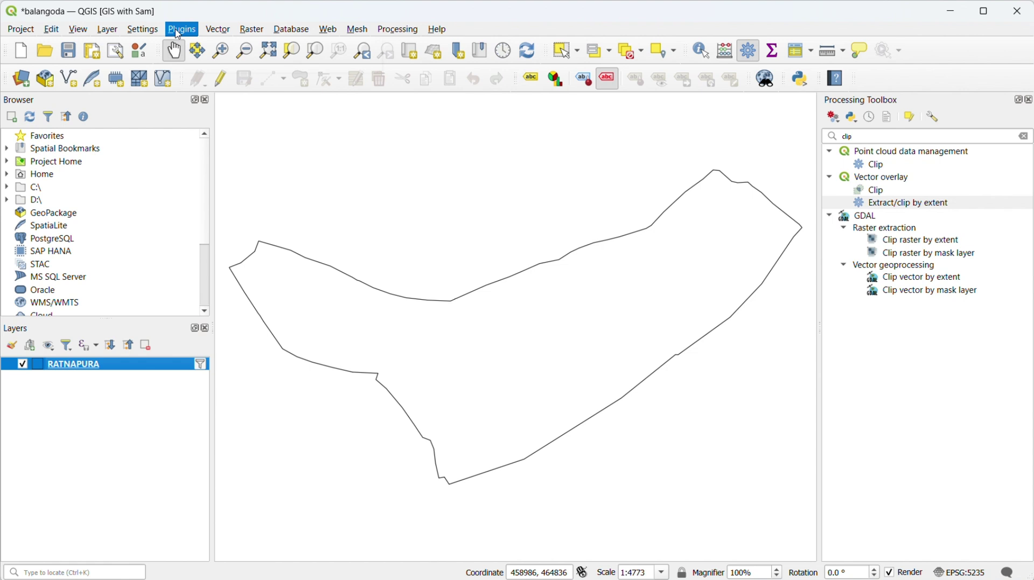
click(208, 48)
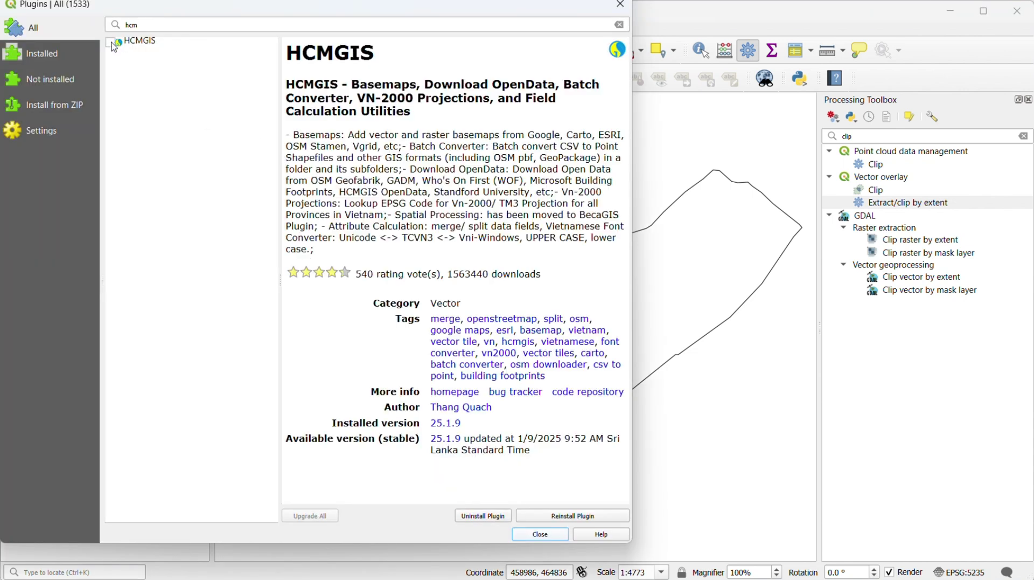
double_click(110, 25)
click(540, 535)
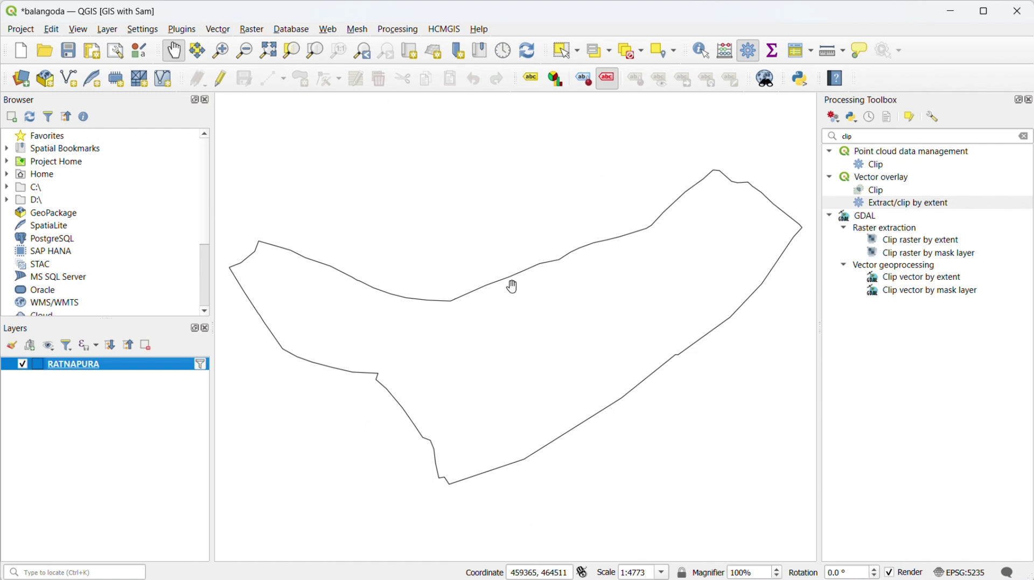
Step: Add the Google Satellite Hybrid basemap through HCMGIS and place it beneath the RATNAPURA layer in the layer order
click(446, 30)
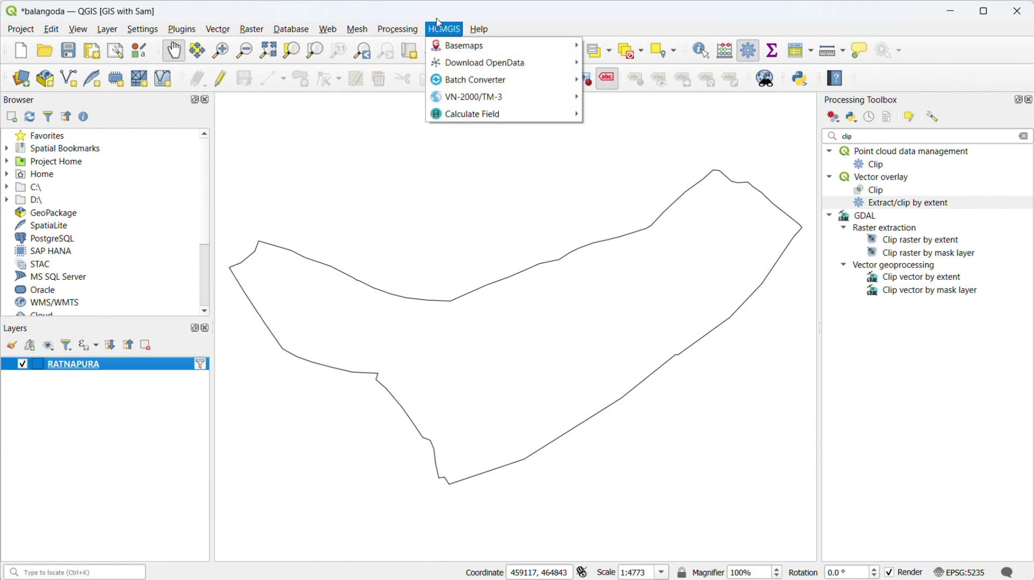
mouse_move(463, 48)
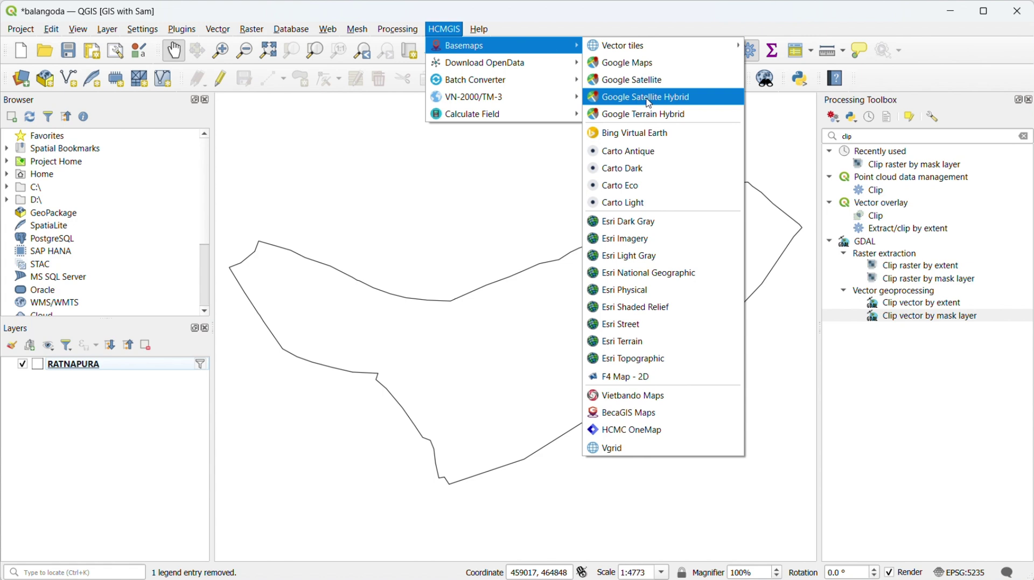
click(650, 99)
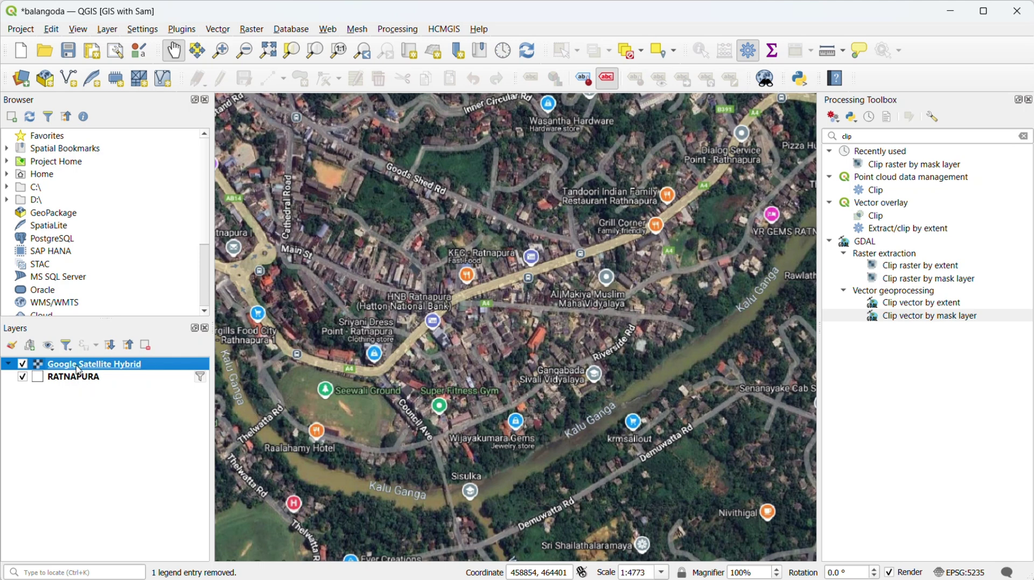
drag(81, 367, 81, 396)
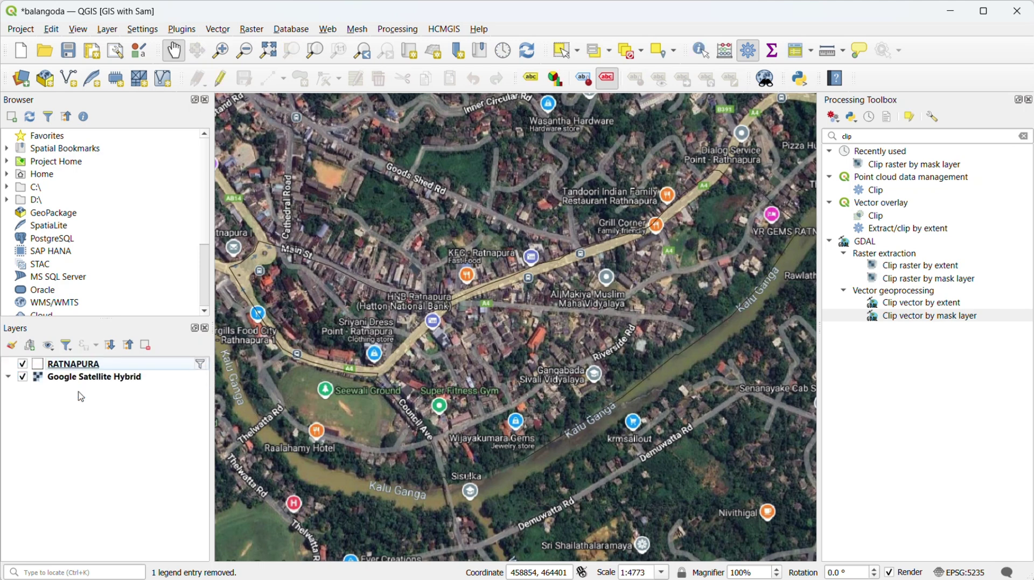
click(69, 383)
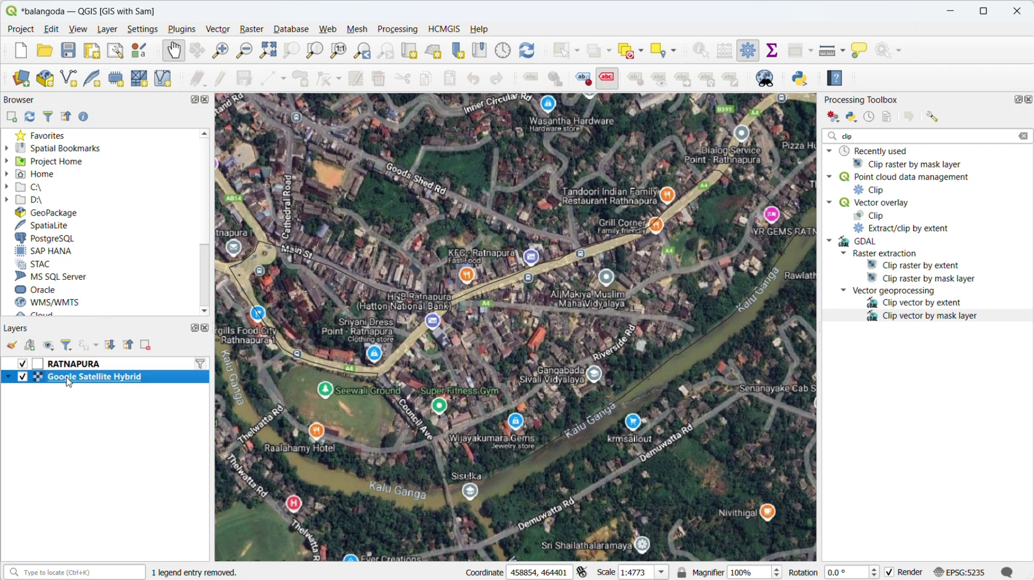
click(67, 363)
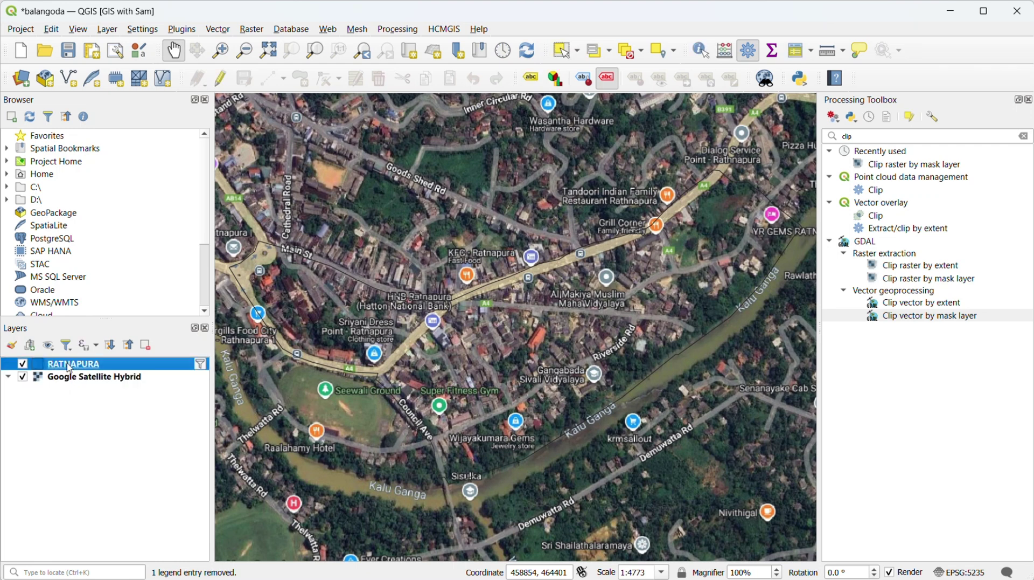
Step: Set the stroke color of the RATNAPURA layer's simple fill to the bright yellow from the recent colors
right_click(67, 364)
click(119, 355)
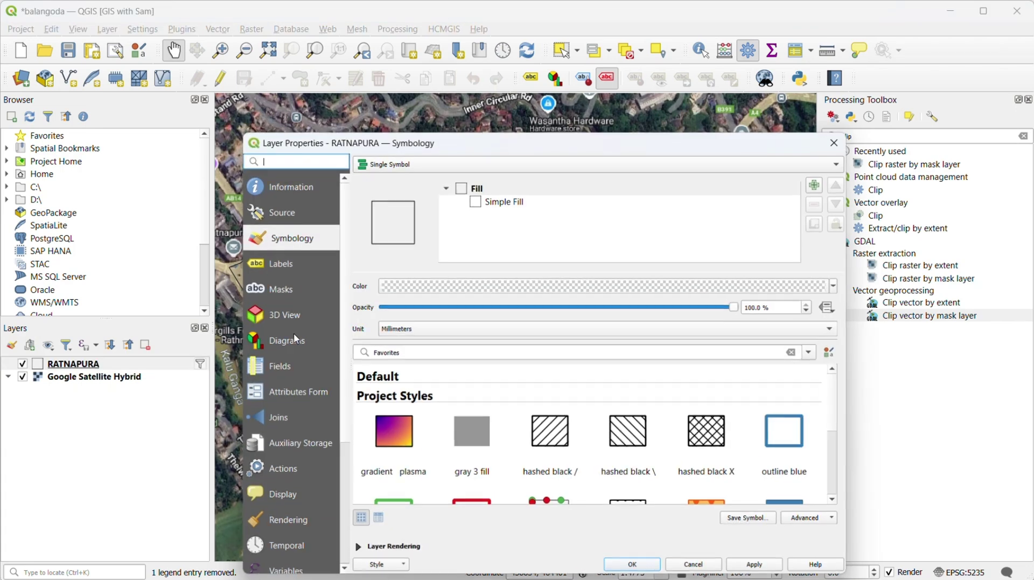
click(505, 201)
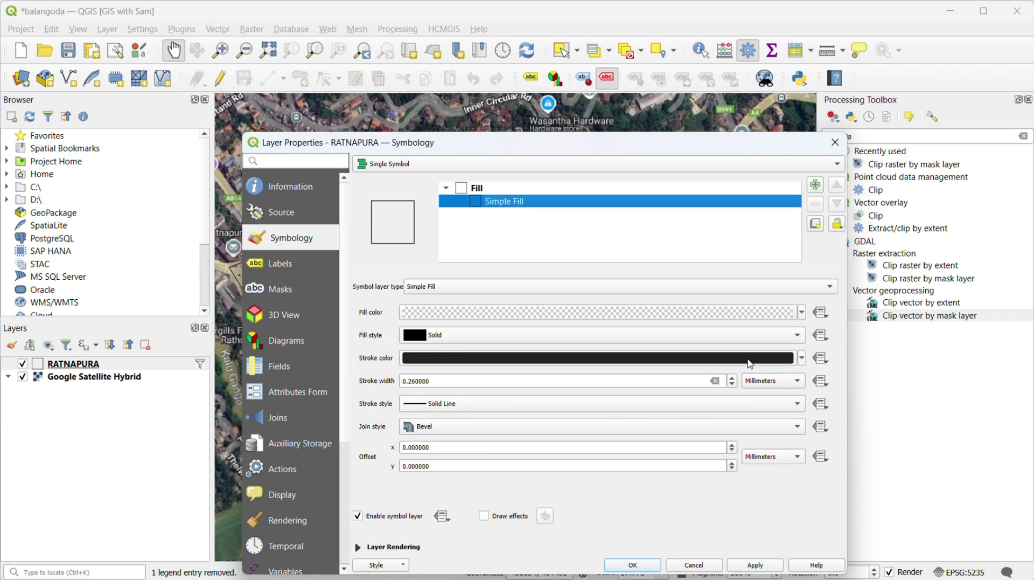
click(802, 358)
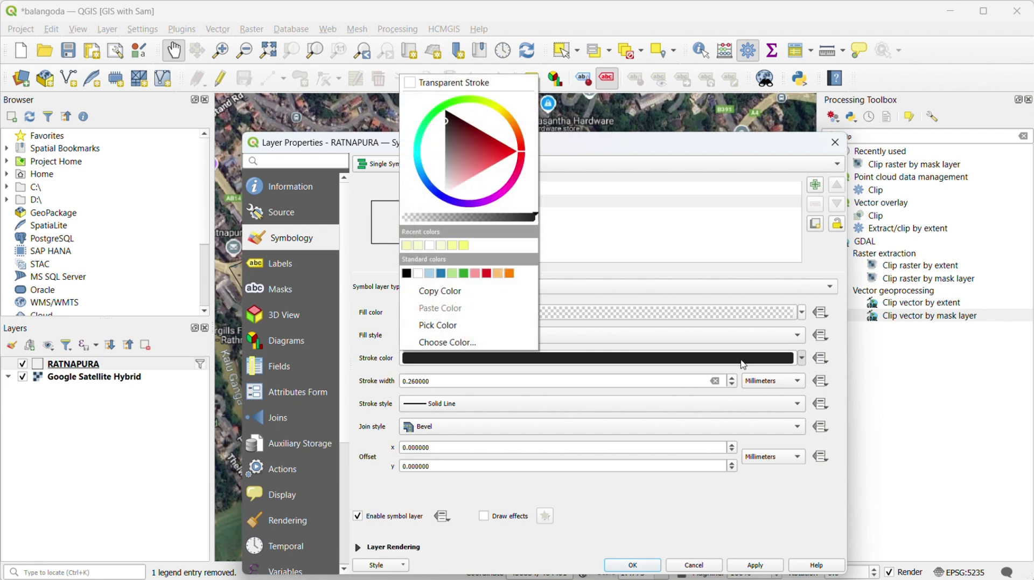
click(465, 246)
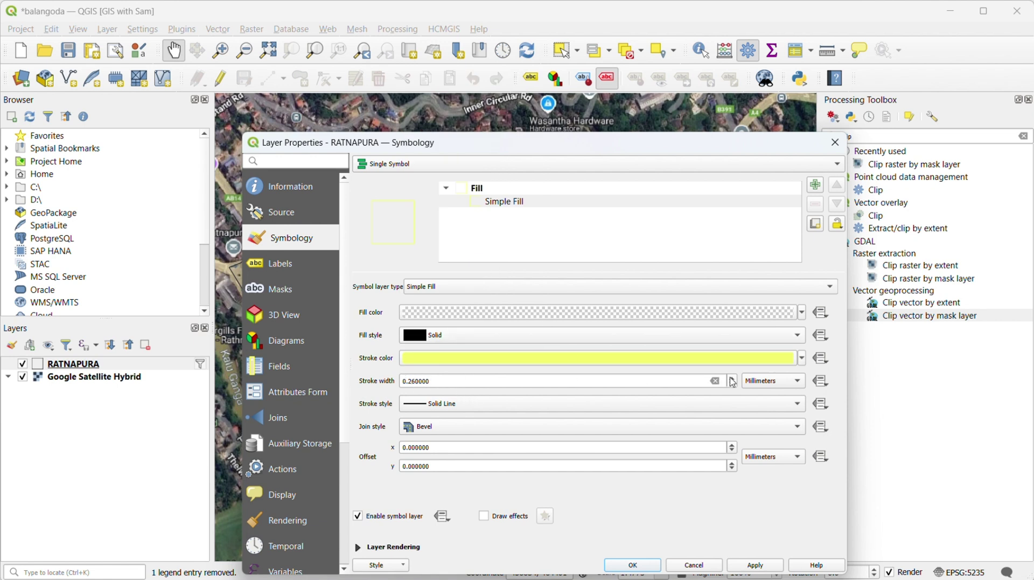
Step: Set the RATNAPURA outline's stroke width to 1.5 mm and apply the layer style
text(0.5)
drag(438, 381, 392, 382)
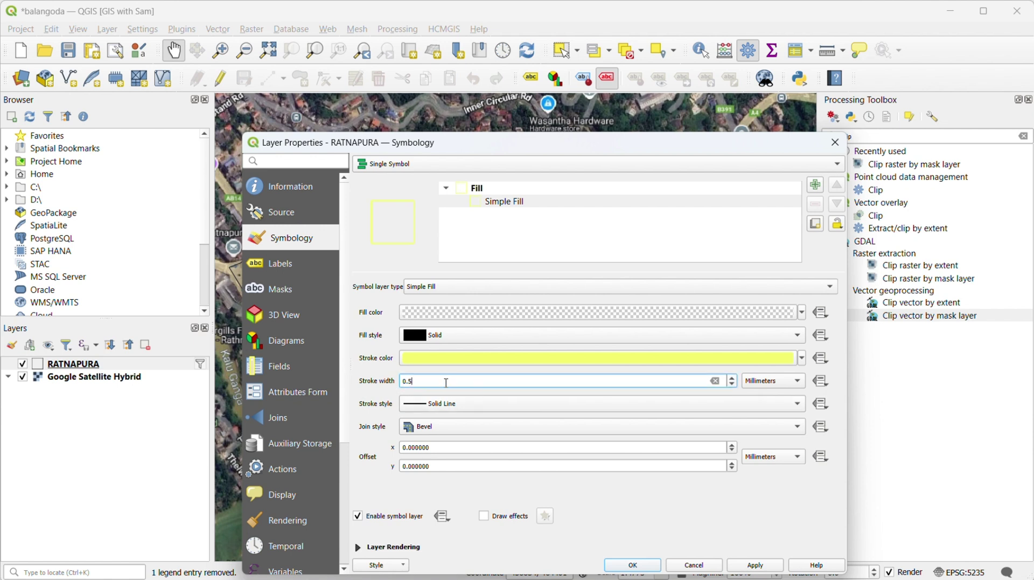
text(1.5)
click(755, 571)
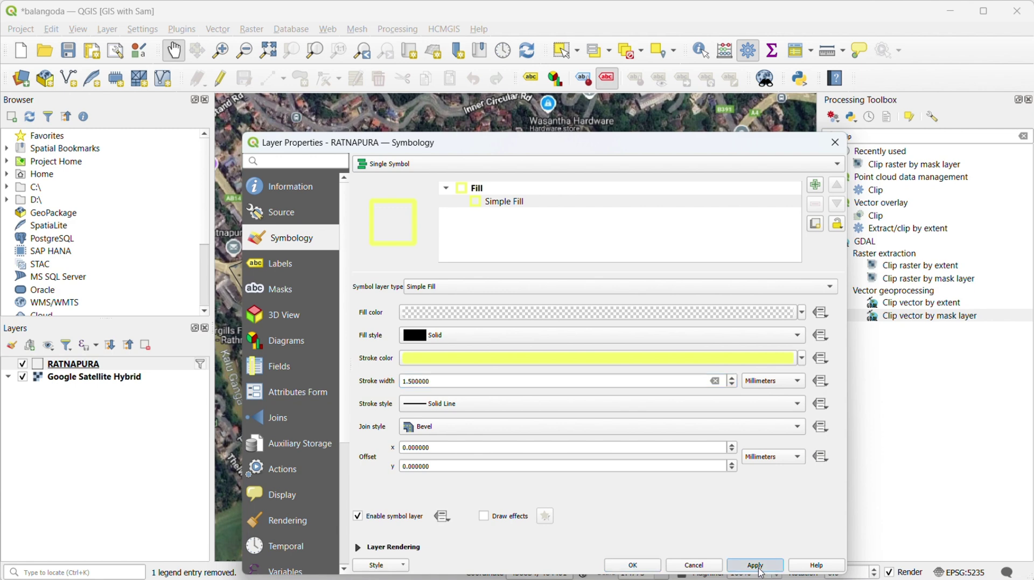
click(633, 564)
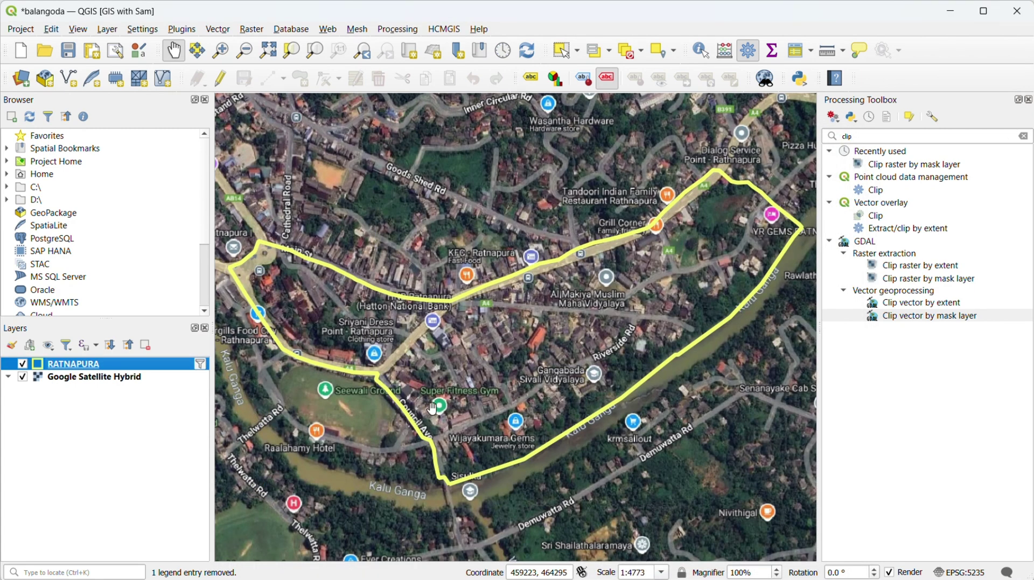
Step: Start a new shapefile layer and set its output file to Locations in the D:\Ratnapura\Ratnapura folder
drag(433, 409, 462, 423)
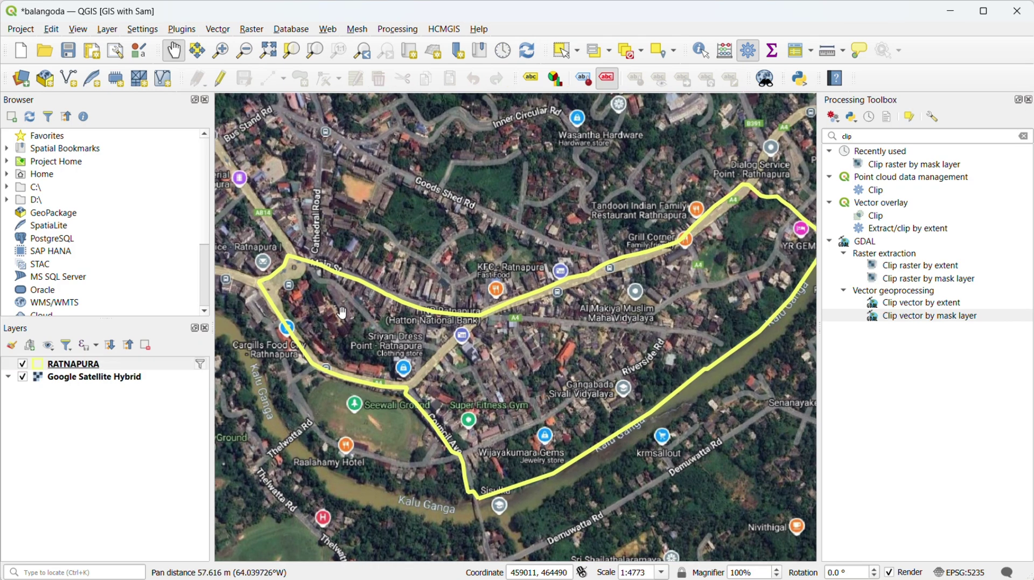
click(221, 50)
drag(238, 235, 376, 376)
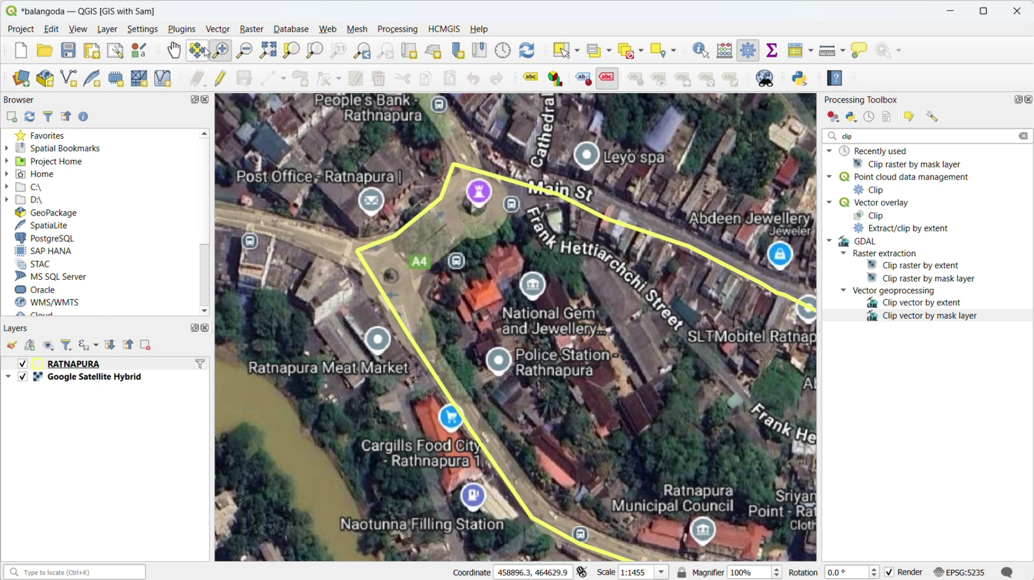
click(107, 29)
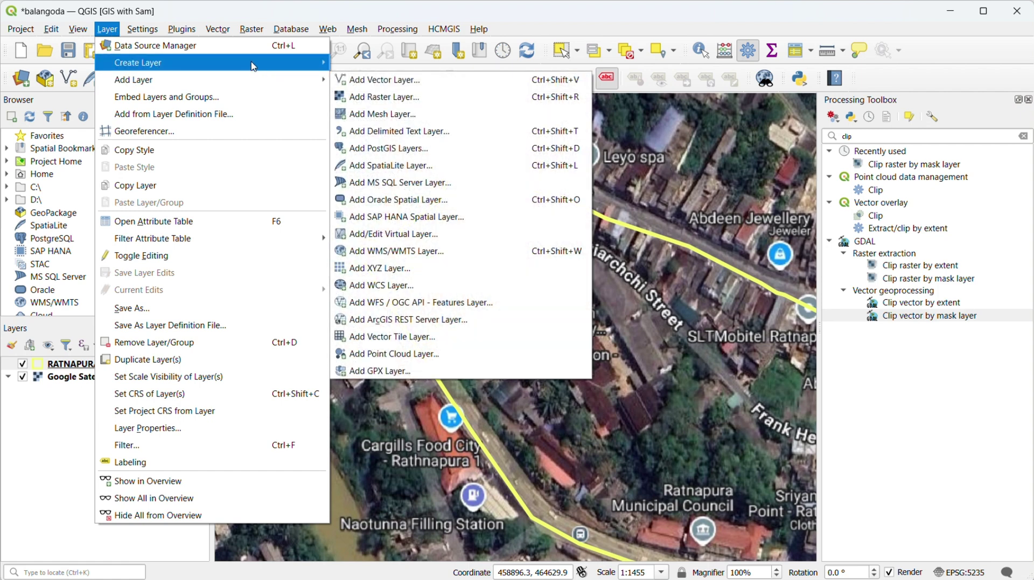
mouse_move(253, 66)
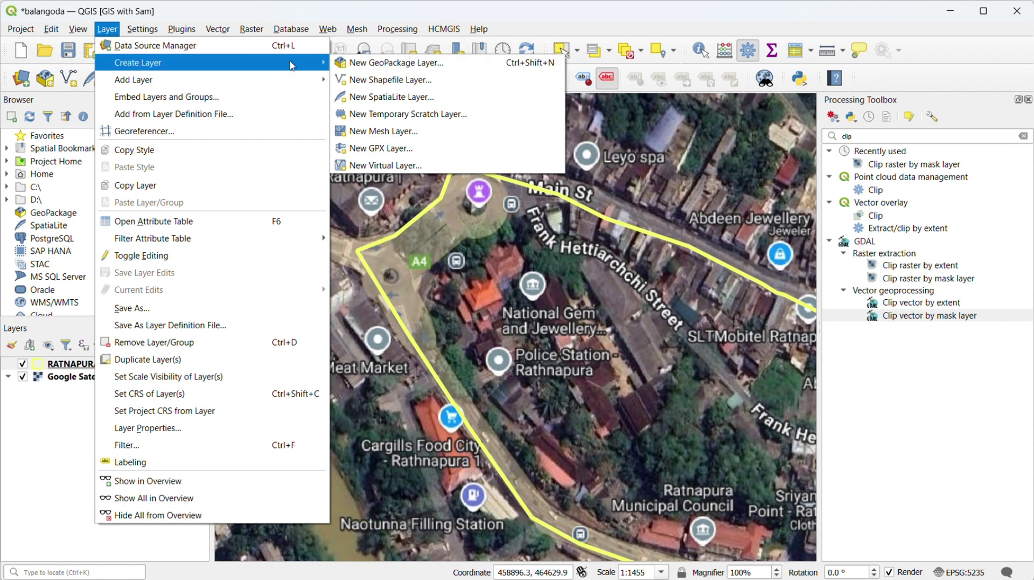
click(406, 86)
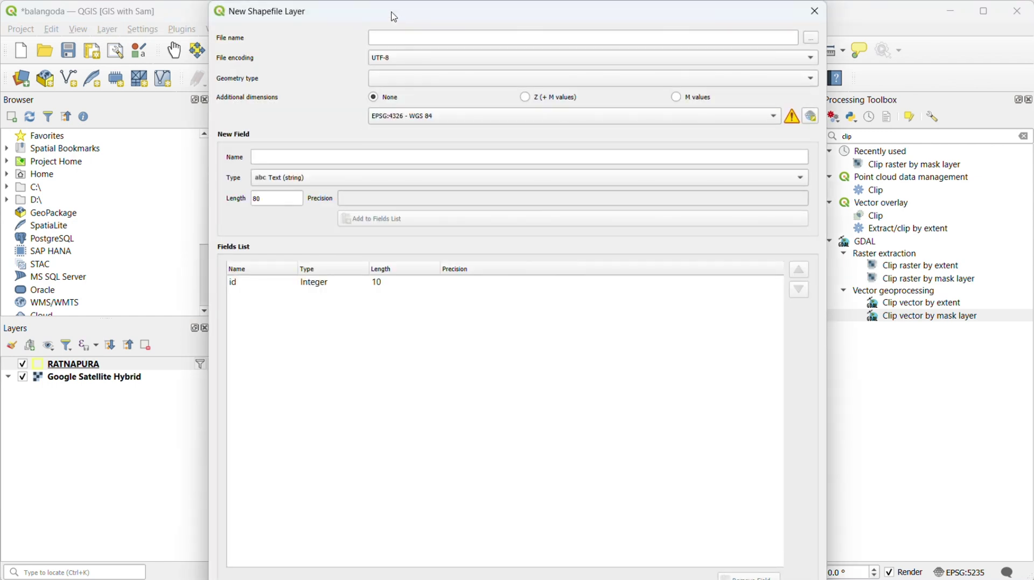
drag(395, 17, 386, 155)
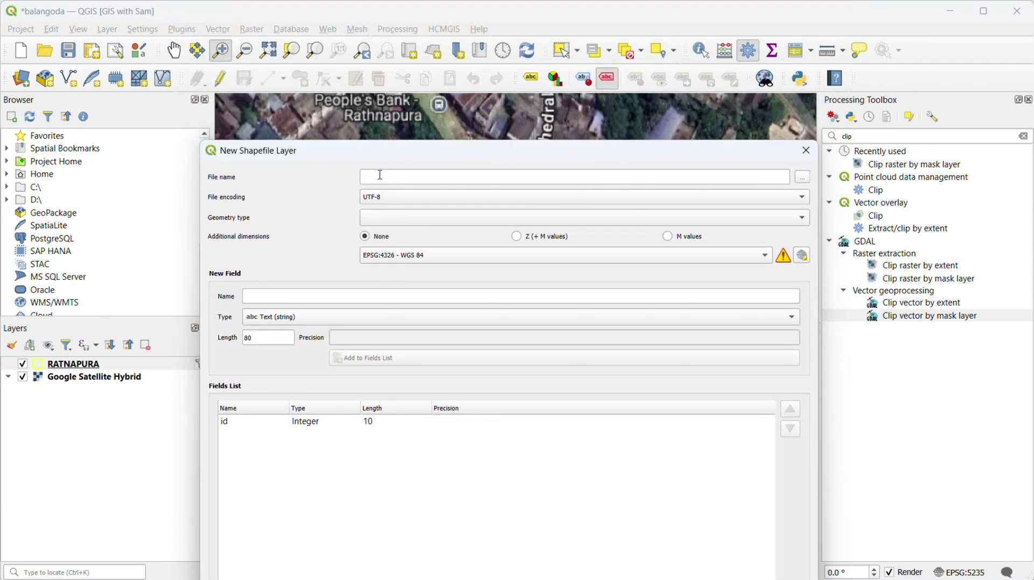
click(380, 175)
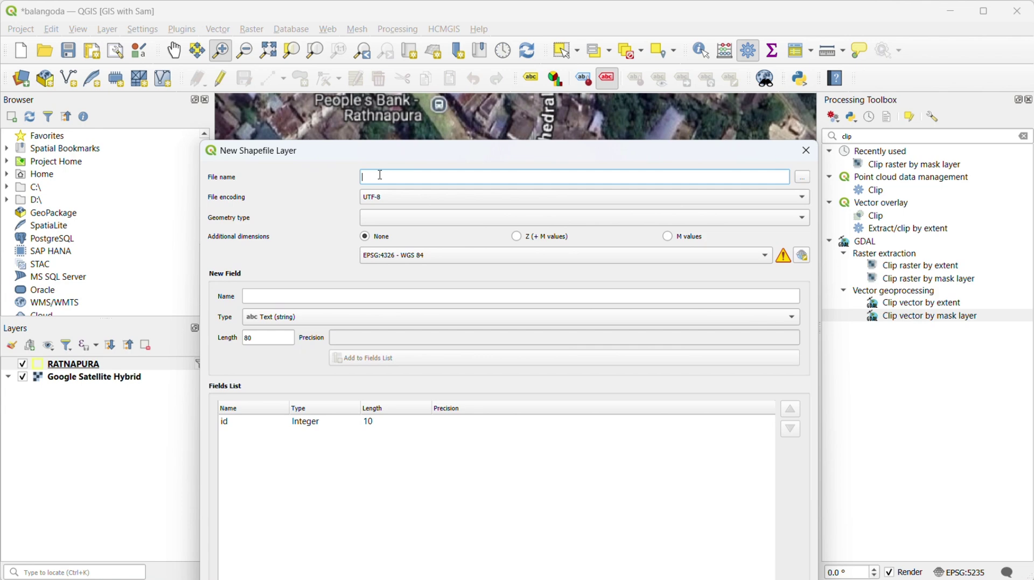
click(803, 177)
text(Lo)
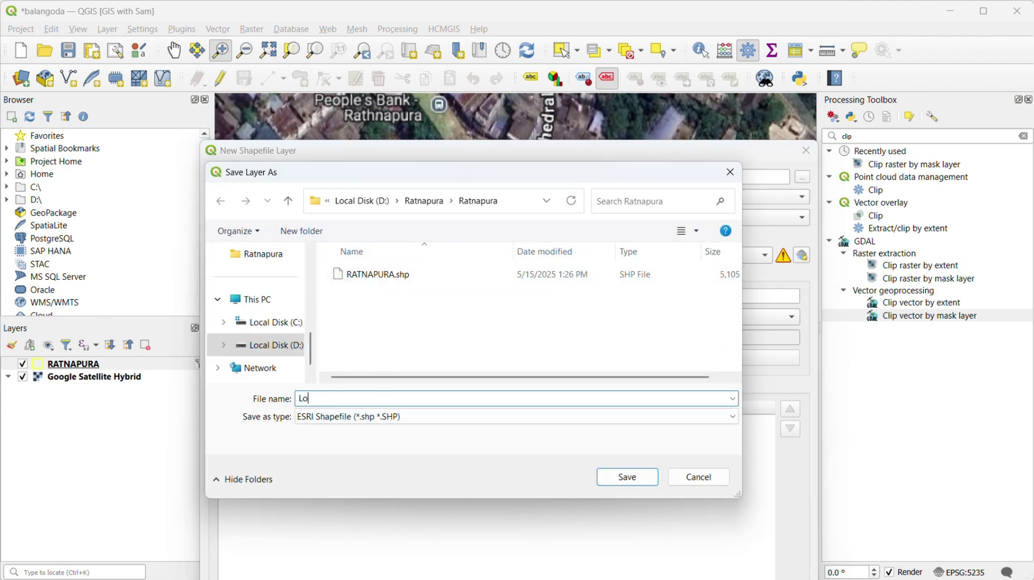
text(cations)
click(626, 478)
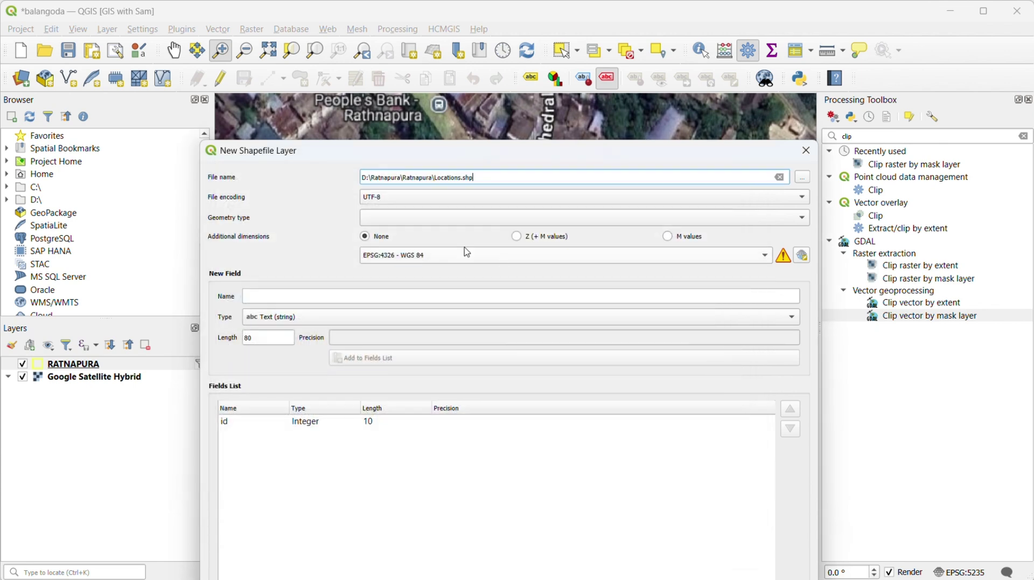
Step: Set the new shapefile's geometry type to Point and create the layer in EPSG:4326 - WGS 84
click(426, 222)
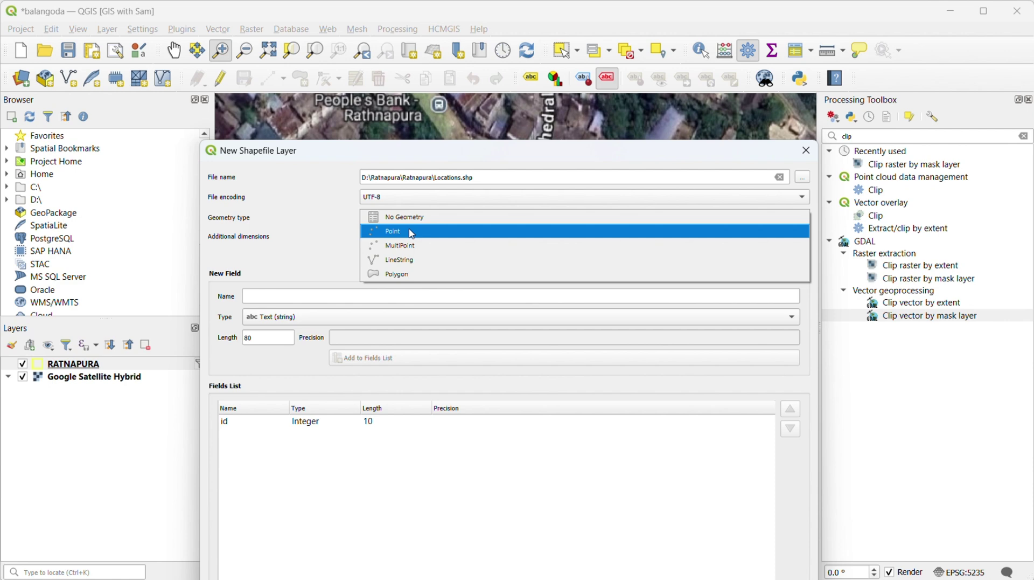
click(412, 233)
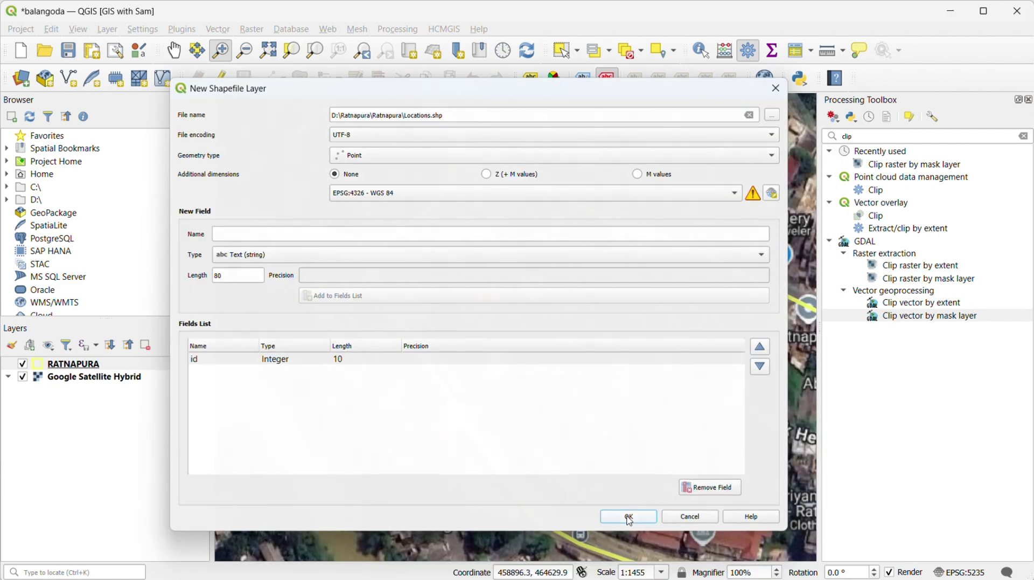
click(630, 517)
Step: Examine the Locations layer's attribute table and close it
click(76, 365)
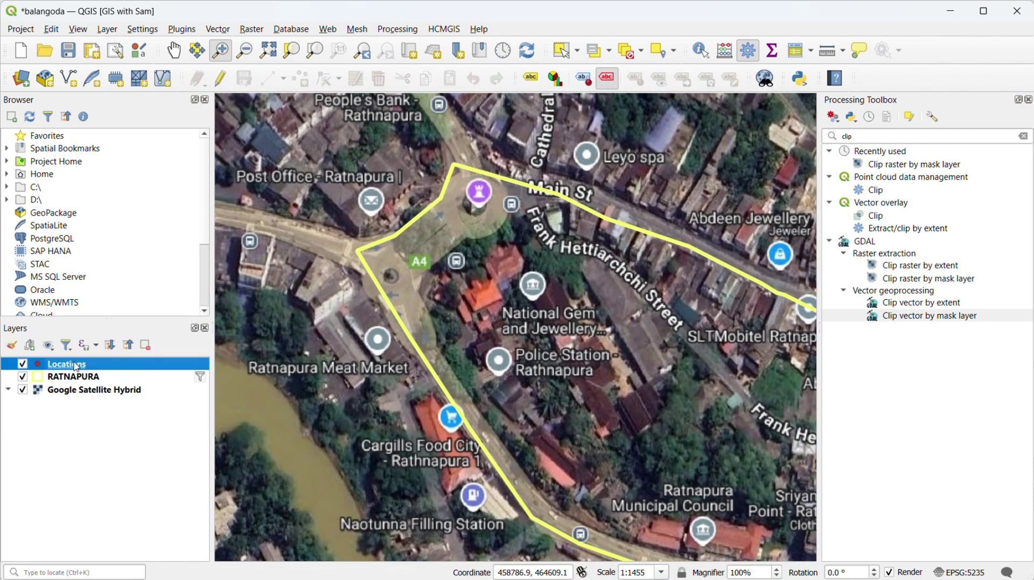
right_click(76, 365)
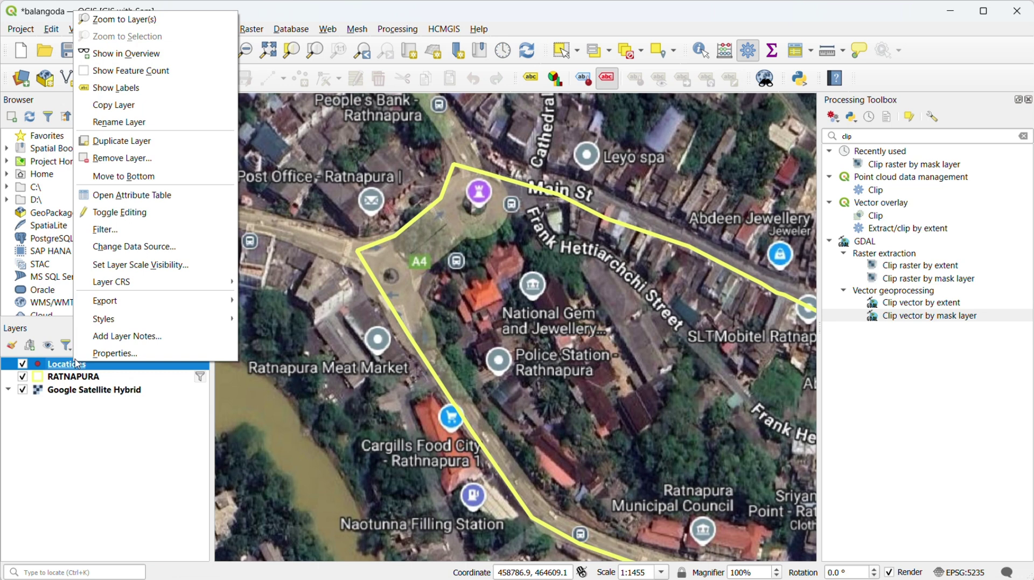
click(130, 195)
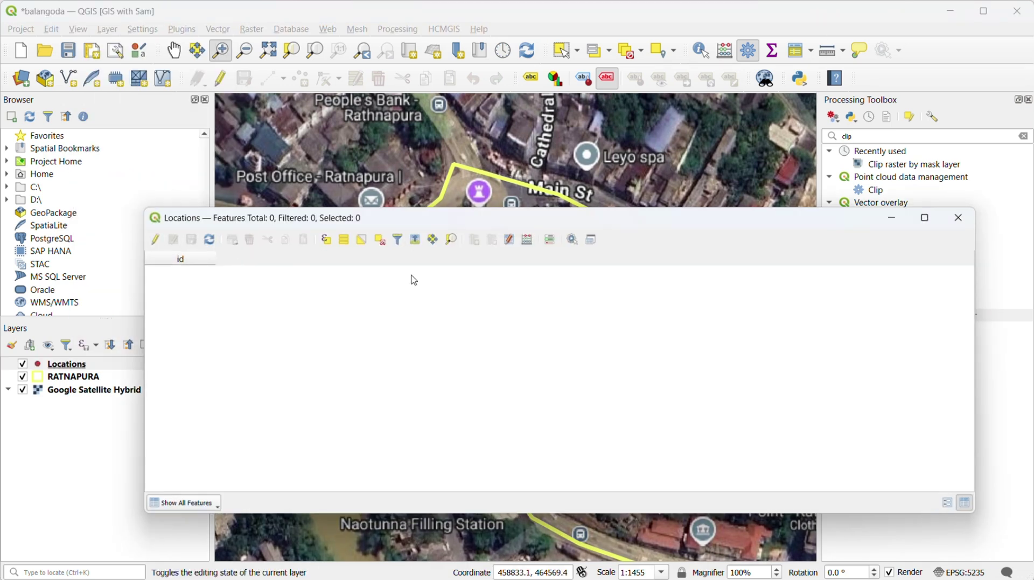
click(959, 218)
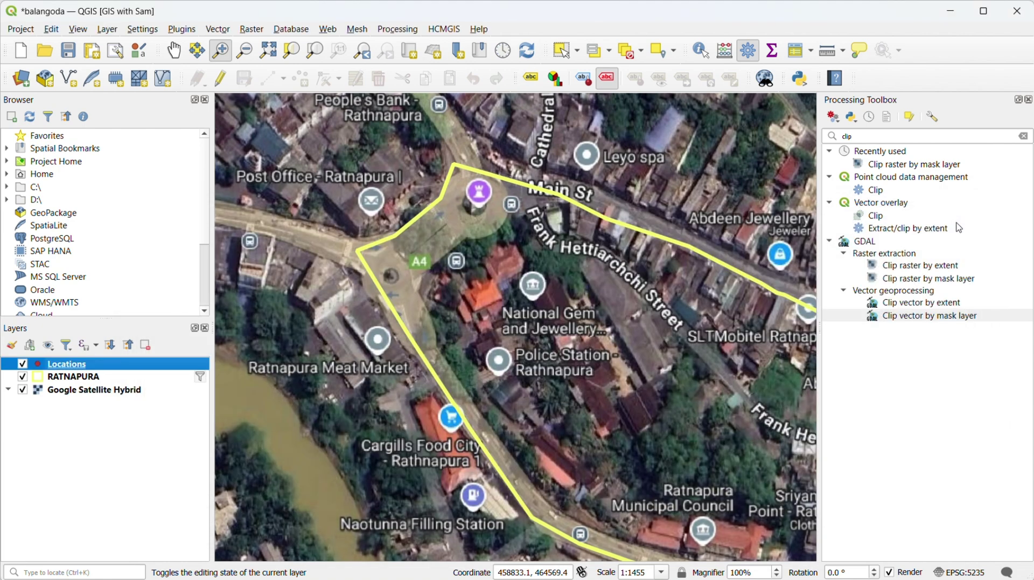
Step: Make the Locations layer editable and add a point with id 1 at the Police Station
right_click(58, 366)
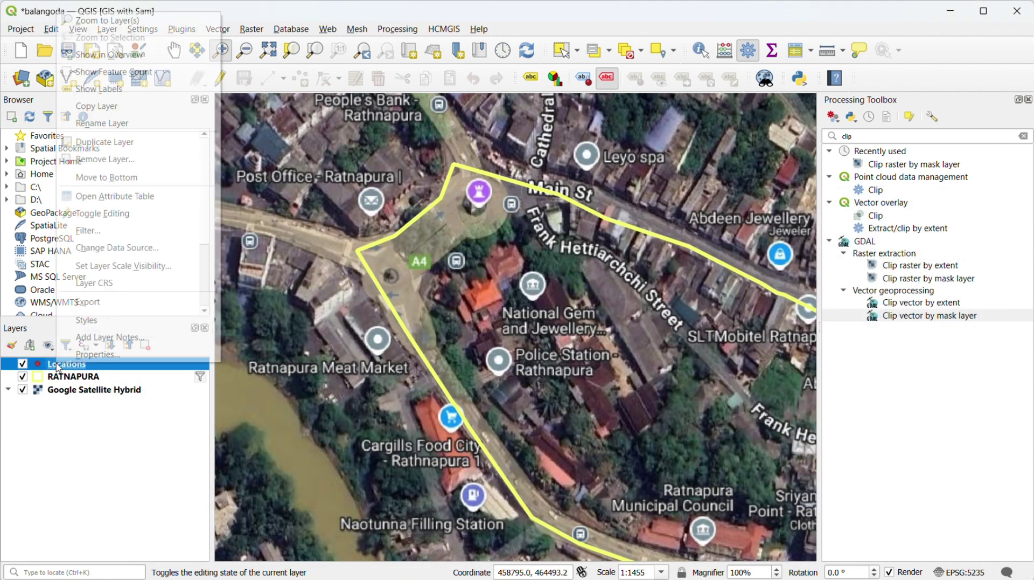
click(130, 218)
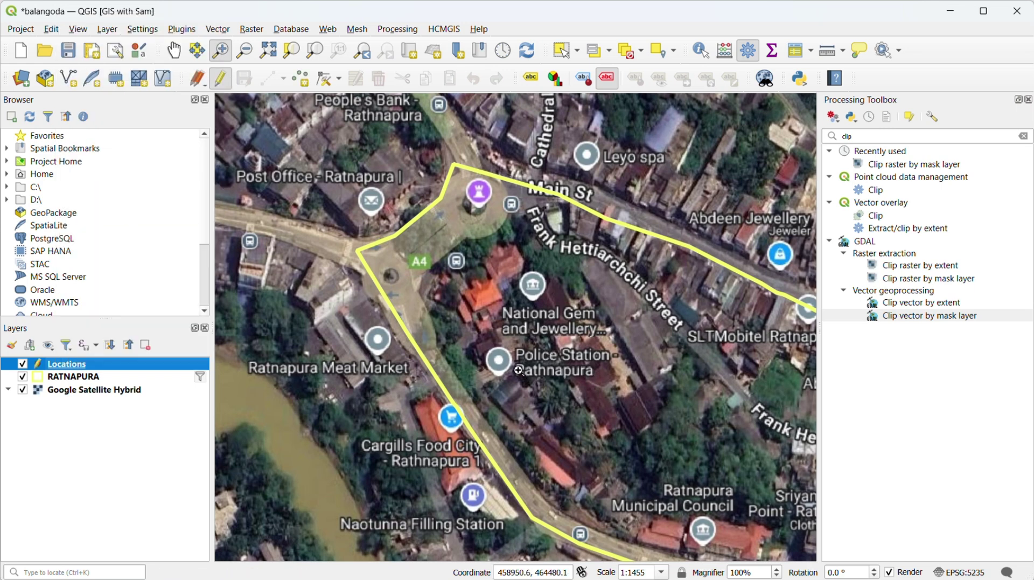
click(301, 80)
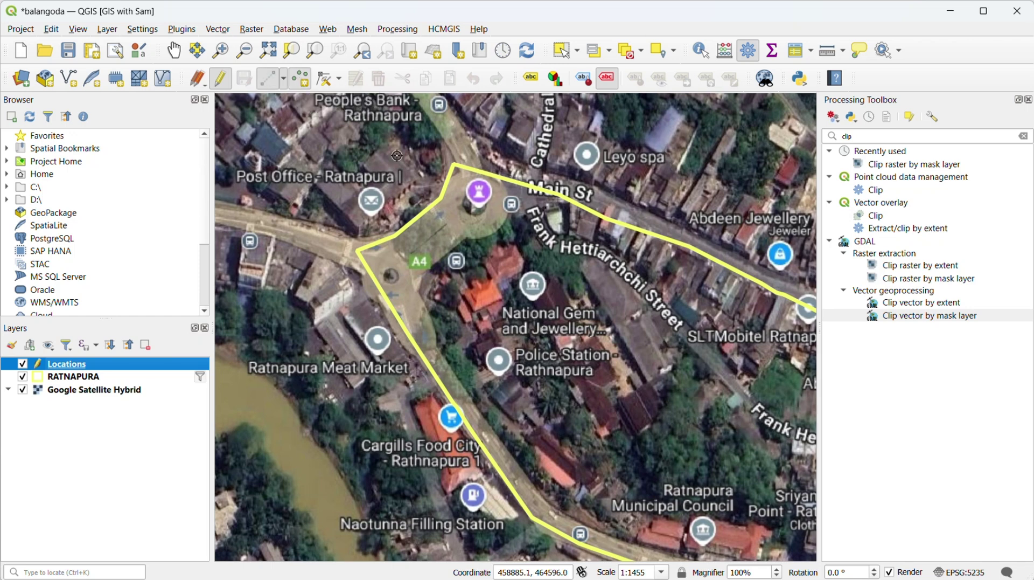
click(507, 385)
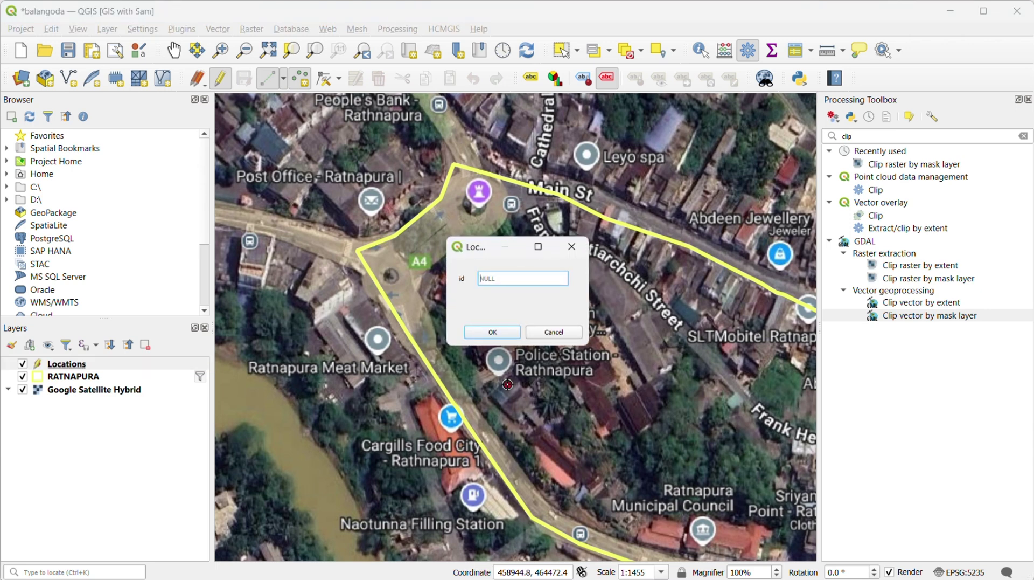
text(1)
key(Return)
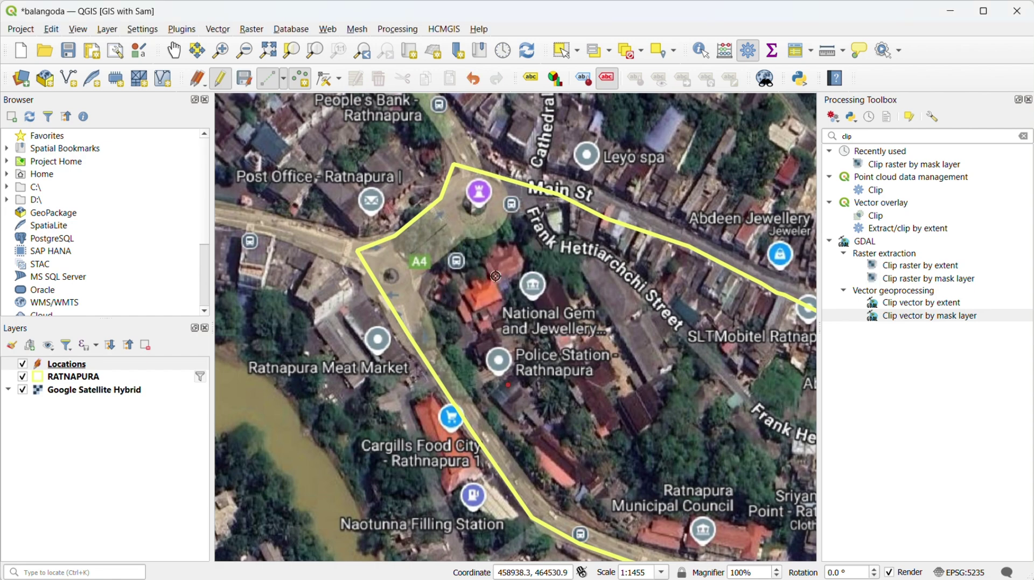
Step: Add a point with id 2 at the Ratnapura Municipal Council in the Locations layer
key(Down)
key(Right)
key(Right)
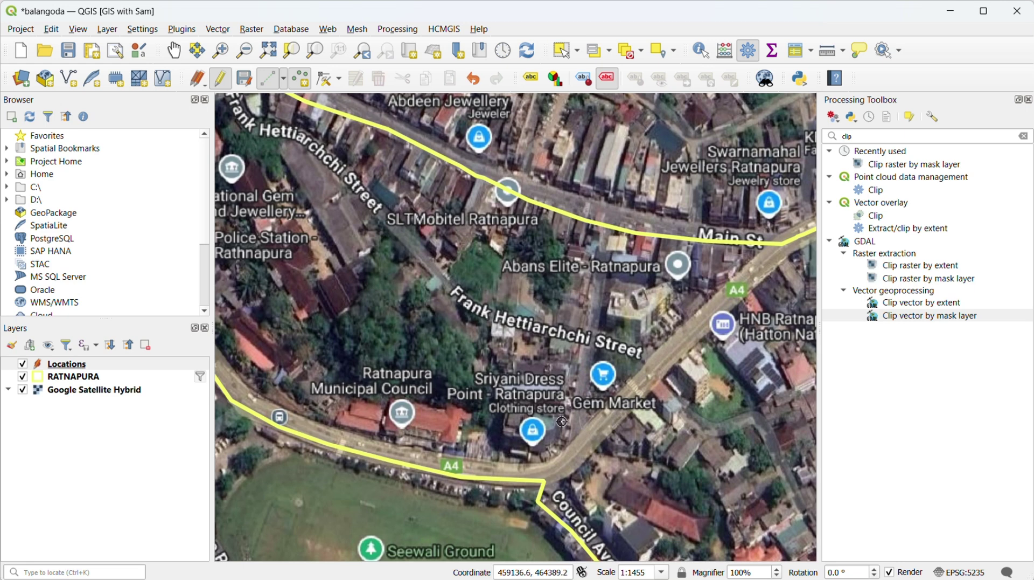
click(402, 416)
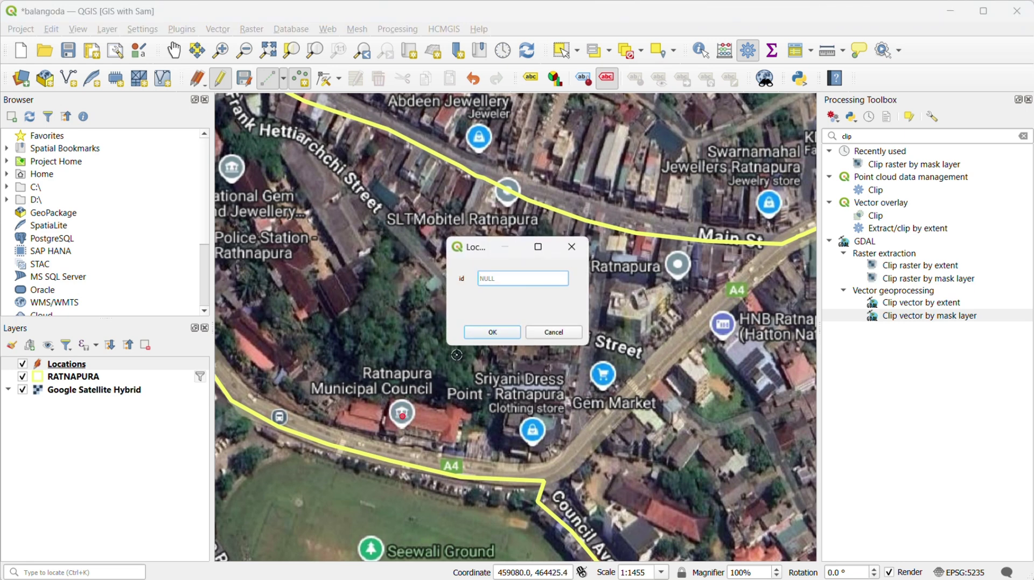
text(2)
click(492, 332)
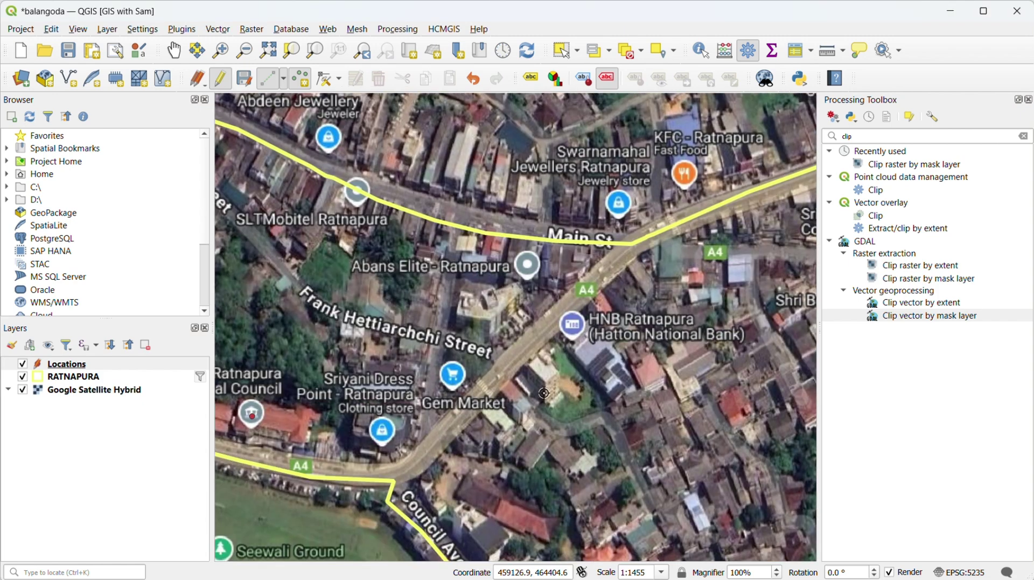
Step: Add a point with id 3 at Gangabada Sivali Vidyalaya, south of Riverside Rd, in the Locations layer
key(Right)
key(Right)
key(Down)
key(Down)
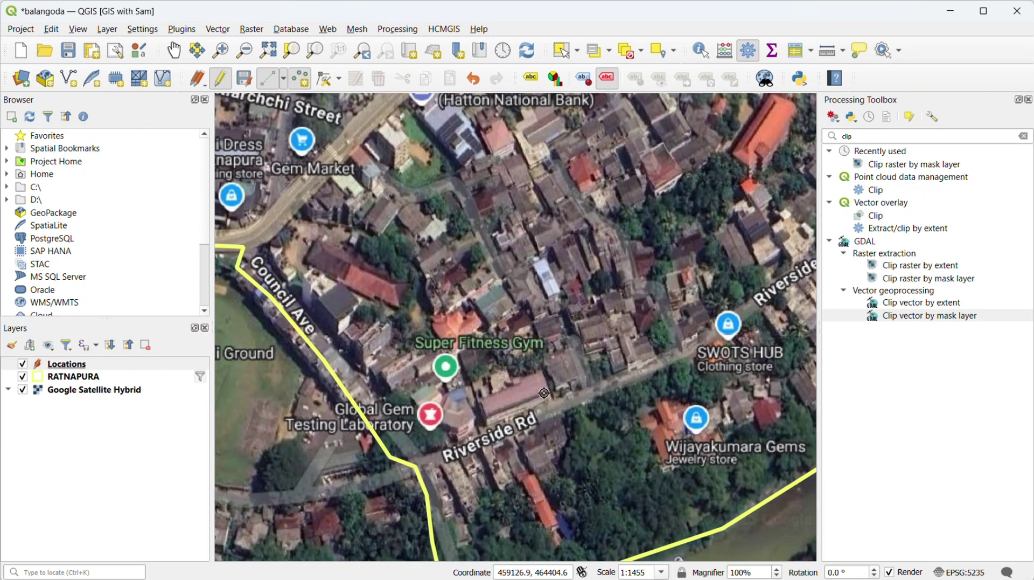
key(Right)
key(Up)
key(Right)
key(Right)
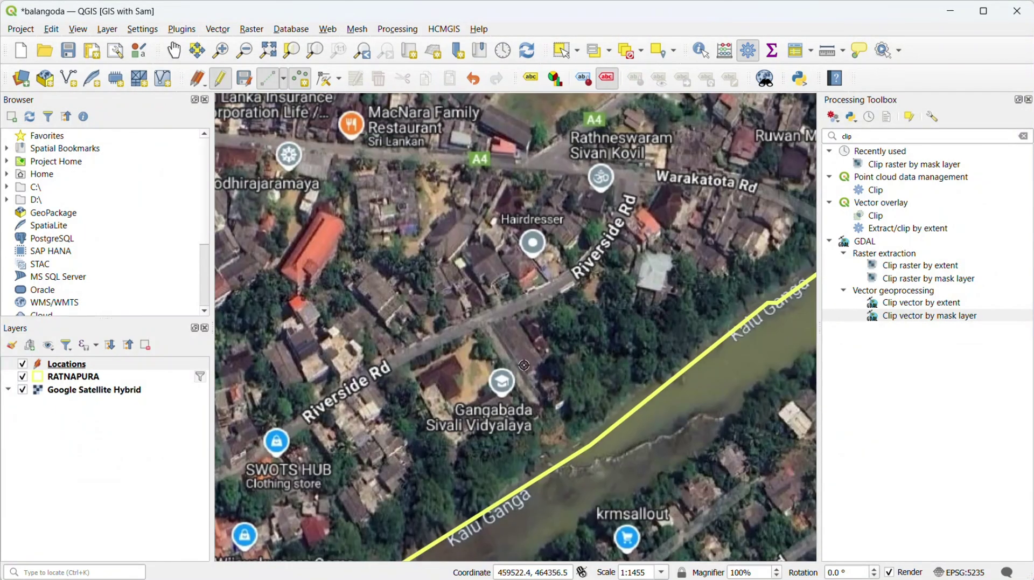
click(501, 387)
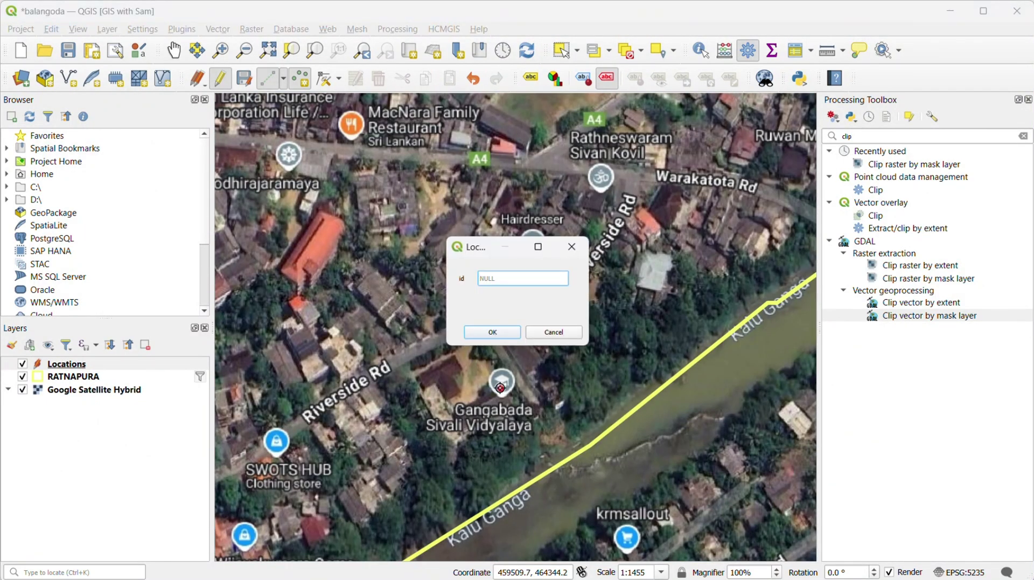
text(3)
click(493, 333)
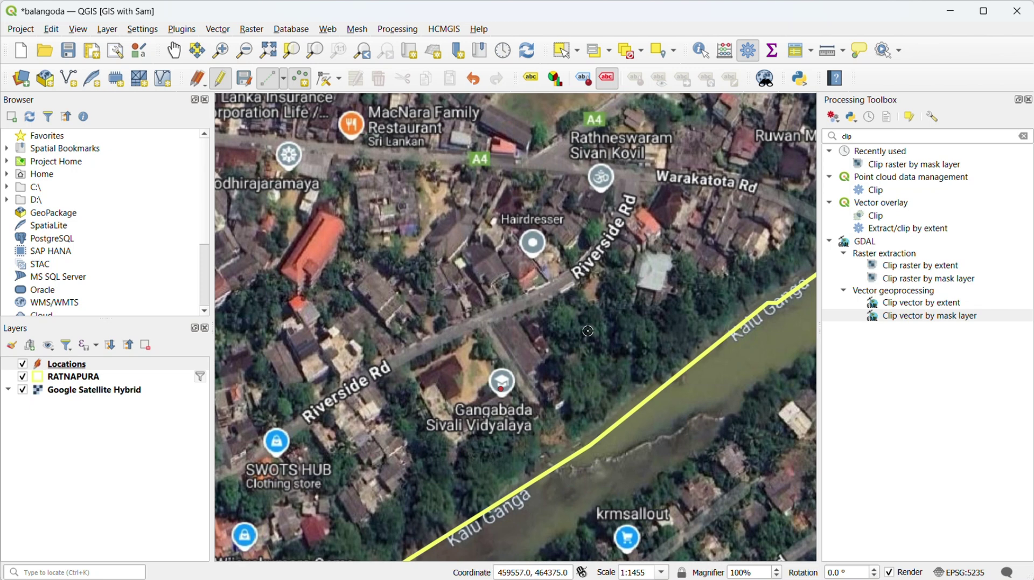
Step: Add a point with id 4 at Shri Bodhirajaramaya in the Locations layer
key(Left)
key(Left)
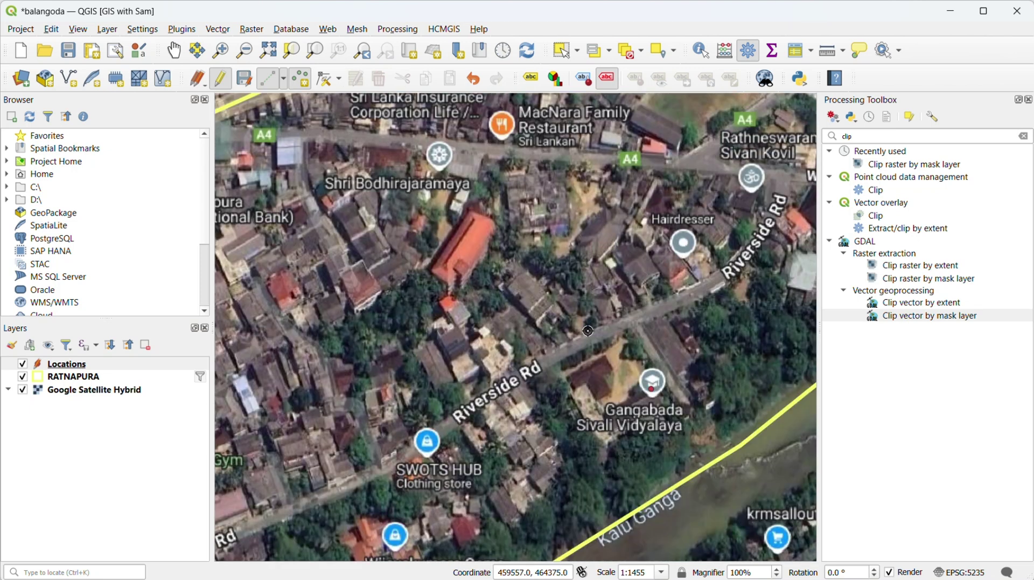
key(Up)
key(Up)
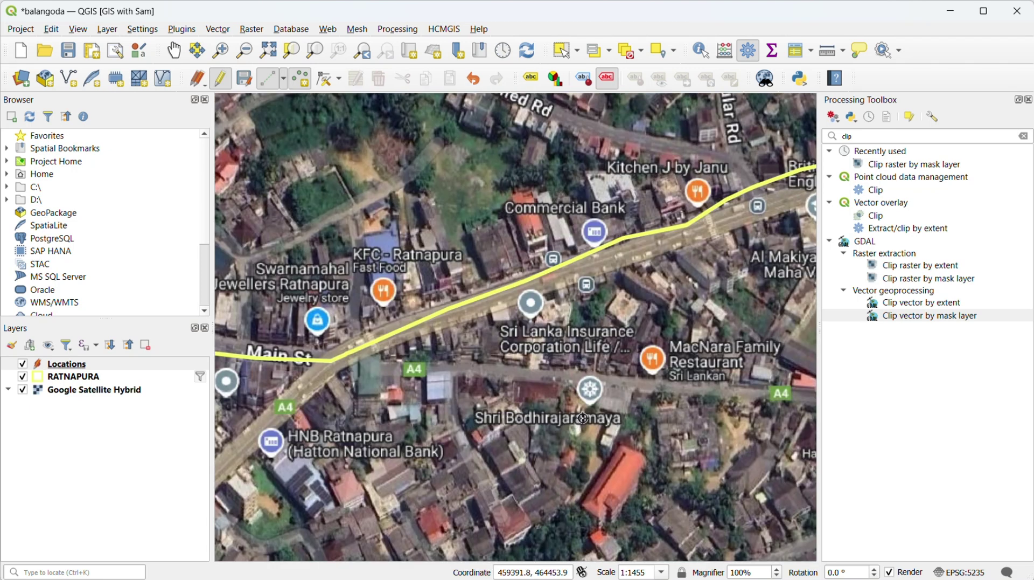
click(580, 409)
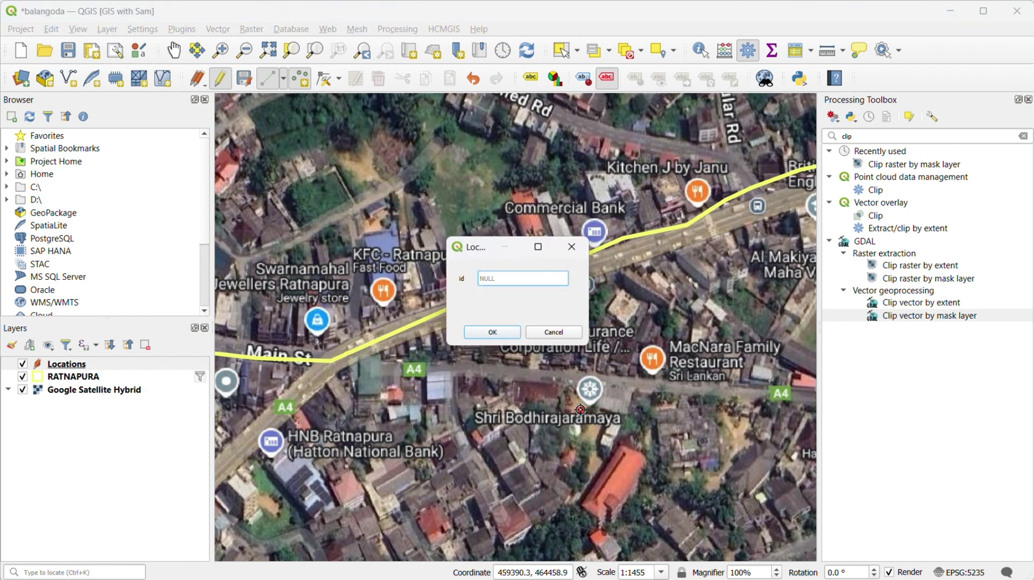
text(4)
key(Return)
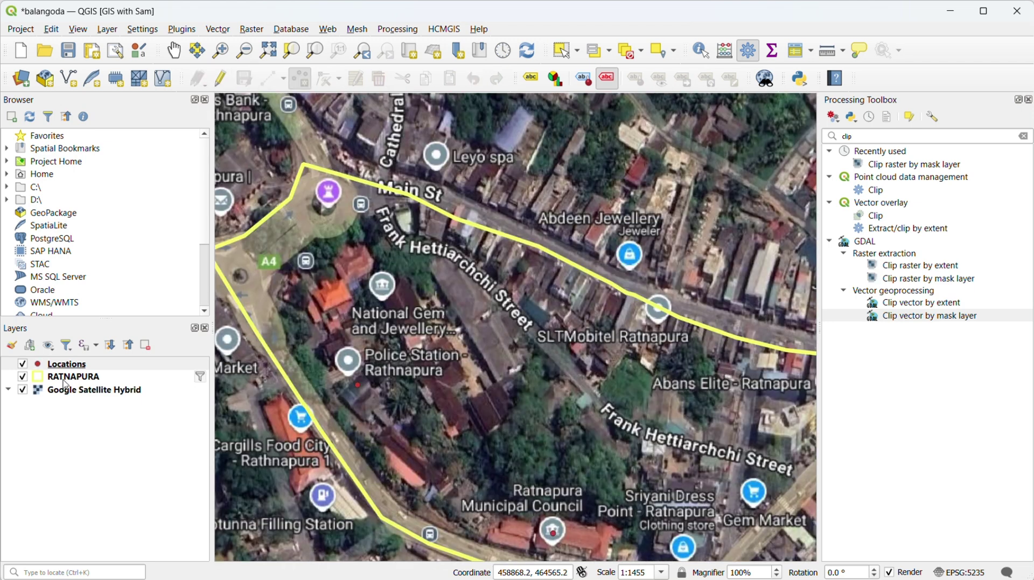
Step: Check the ids of the digitized points in the Locations attribute table and close it
click(61, 367)
right_click(61, 366)
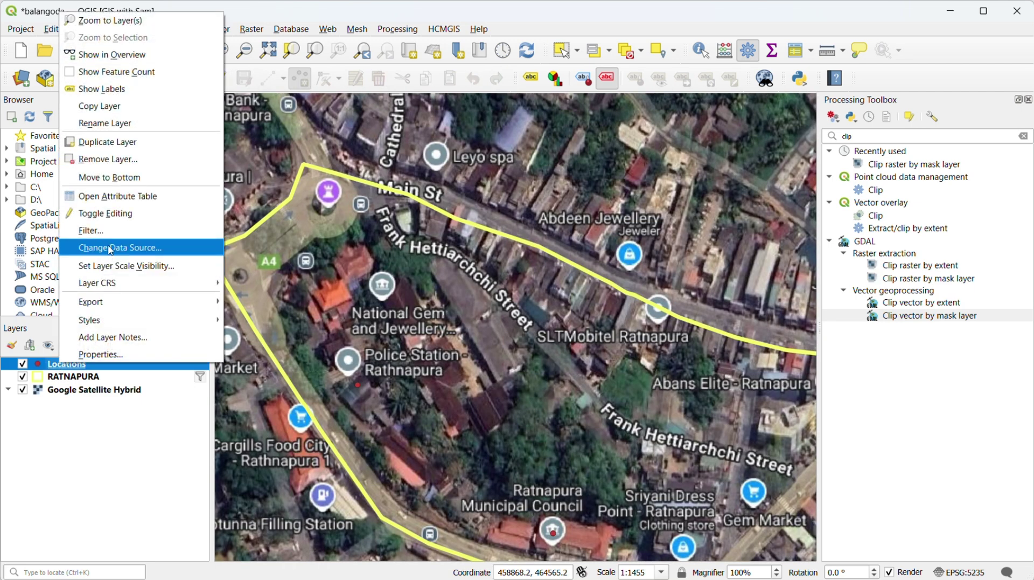
click(131, 203)
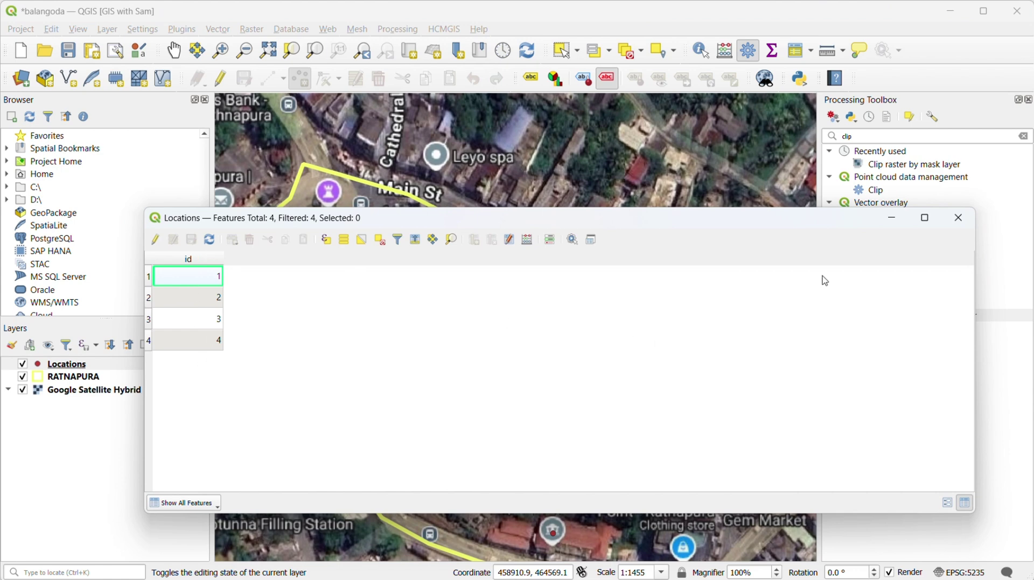
click(963, 221)
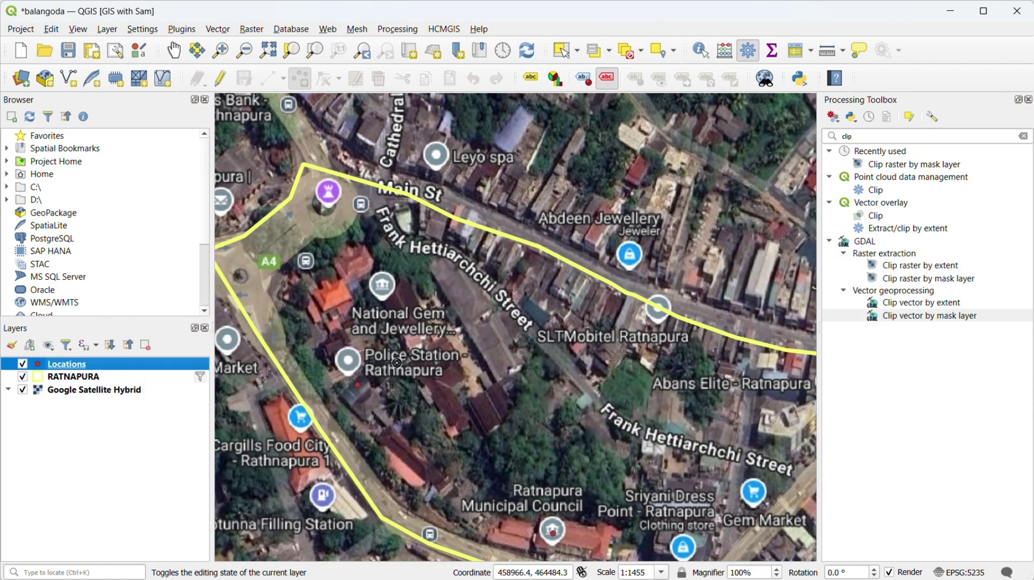
Step: Make the Locations attribute table editable and add a Text (string) field called Name with length 50
right_click(66, 366)
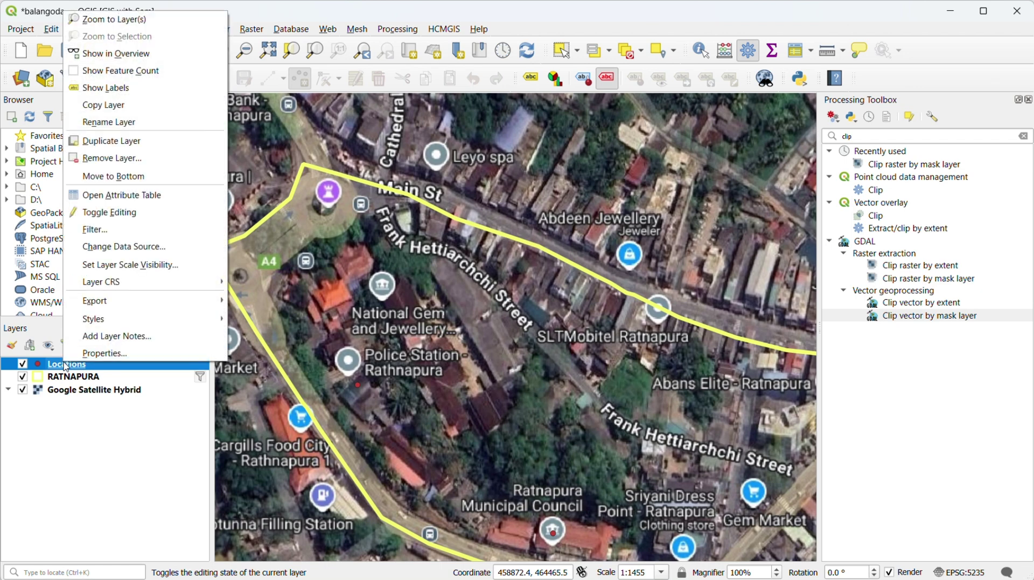
click(154, 195)
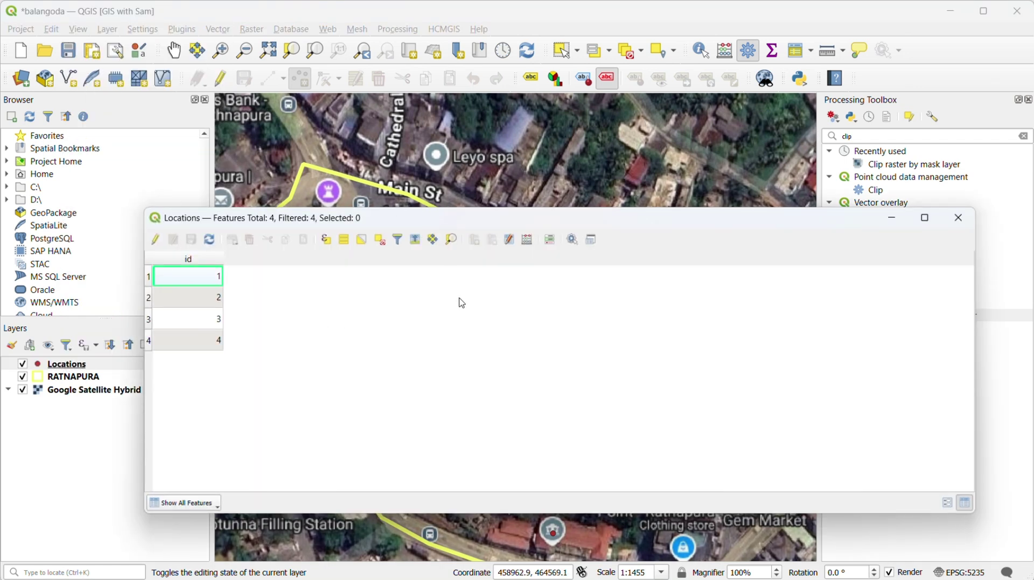
click(155, 239)
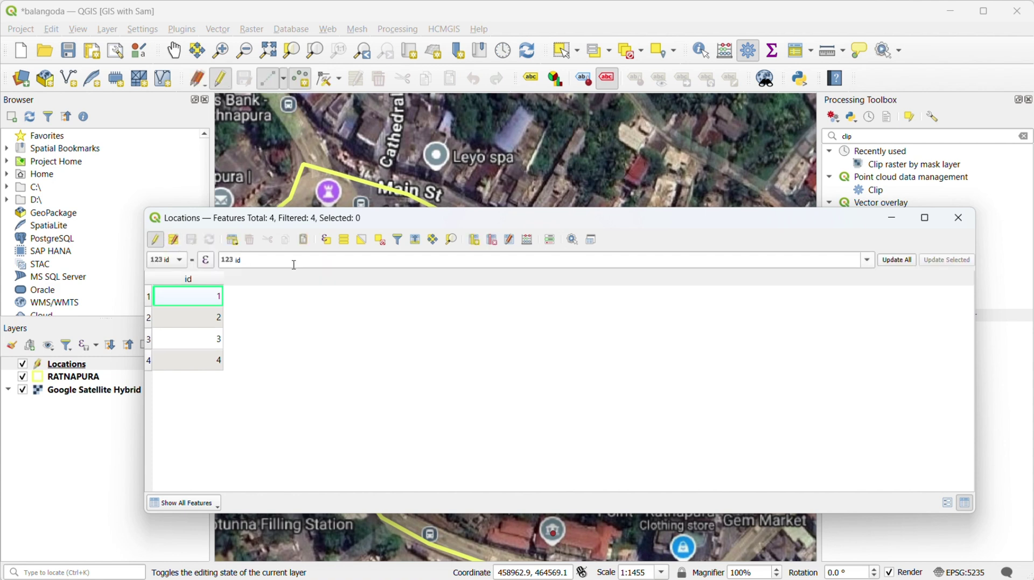
click(475, 241)
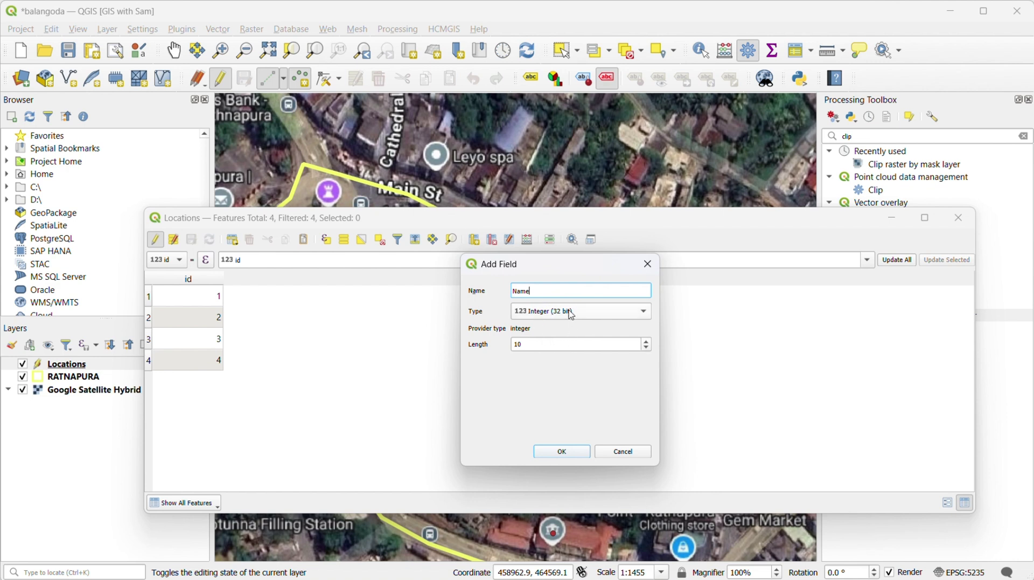
click(572, 315)
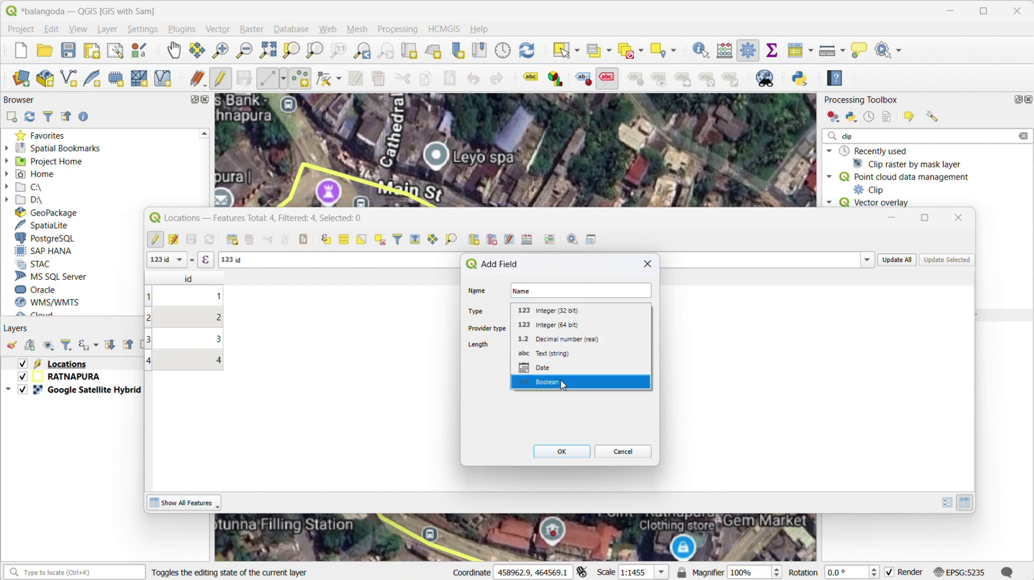
click(564, 354)
drag(533, 346, 509, 346)
text(5)
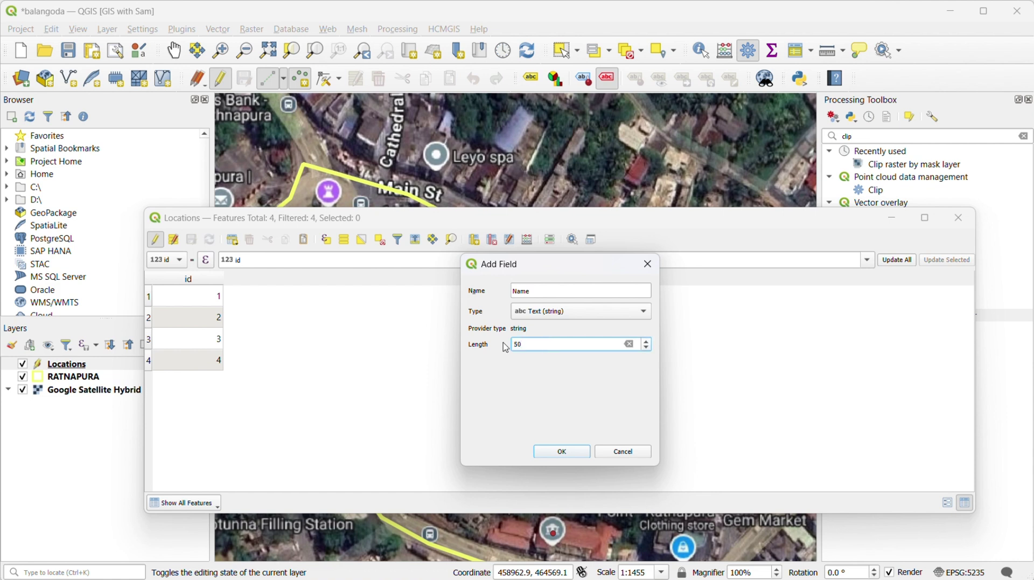
text(0)
click(567, 456)
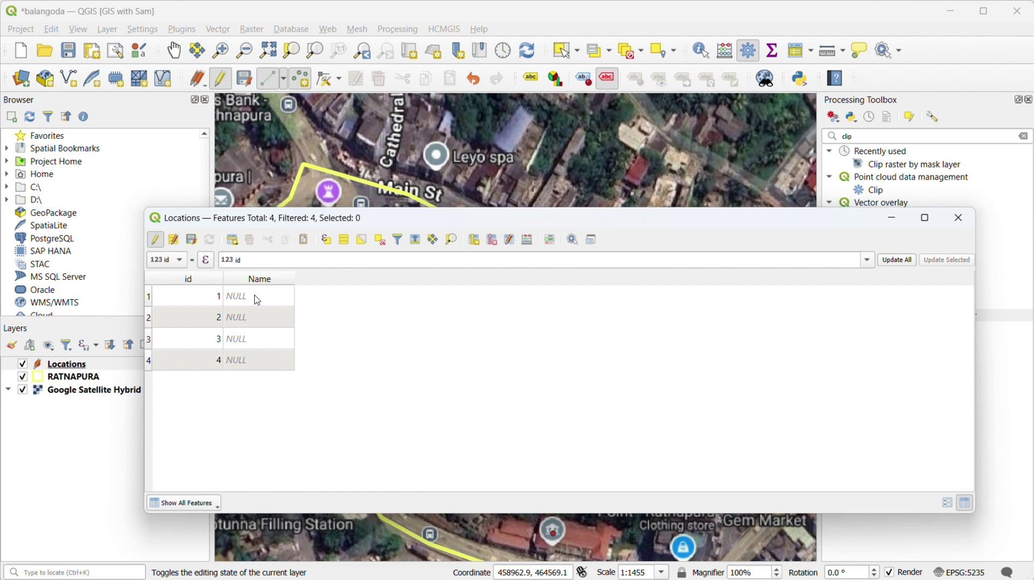
Step: Fill in the Name field with Police Station for id 1 and Ratnapura Municipal Council for id 2
double_click(256, 296)
text(Police Station)
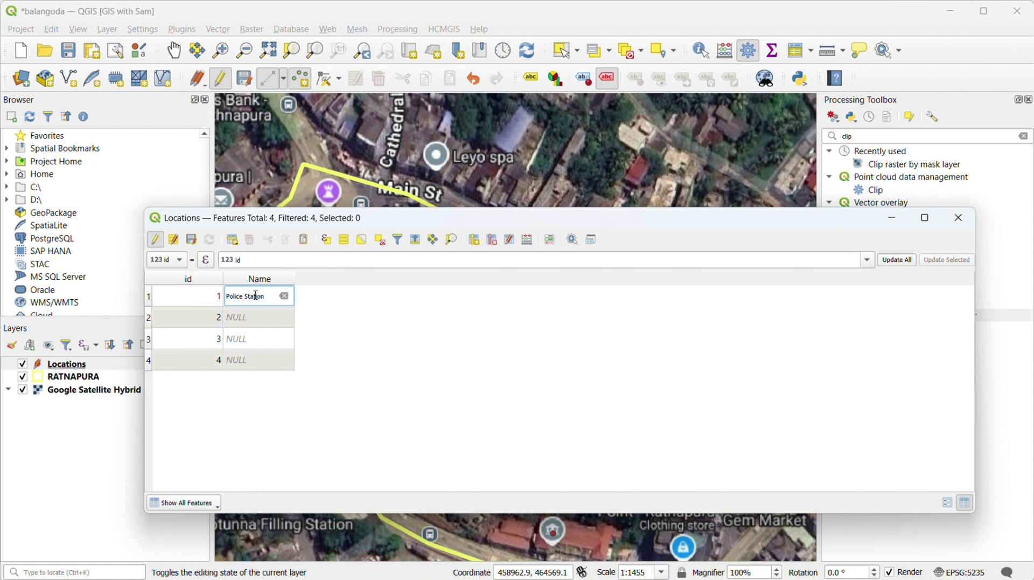
double_click(250, 318)
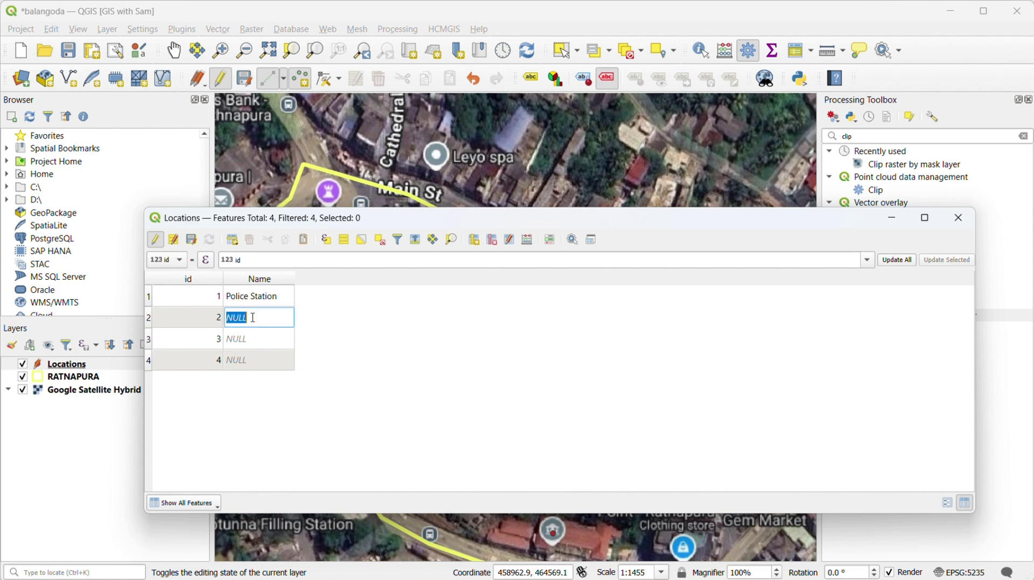
text(Ratnapura Mu)
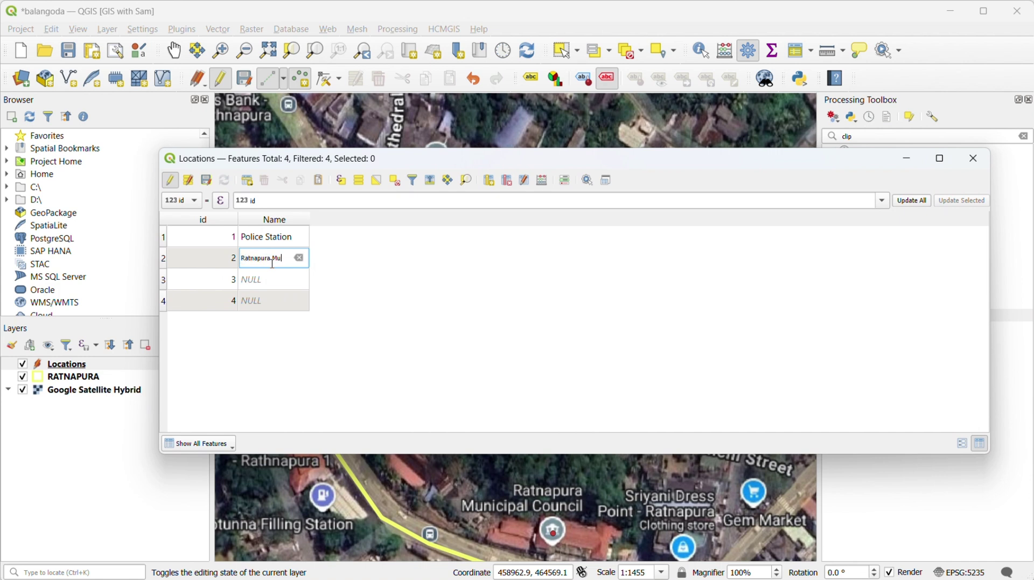
text(nicipal Council)
Step: Name id 3 Seewali Vidyalaya and id 4 after the Bodhirajaramaya temple, using the spelling Sri, and save the table edits
double_click(268, 281)
text(Seewali Vidya)
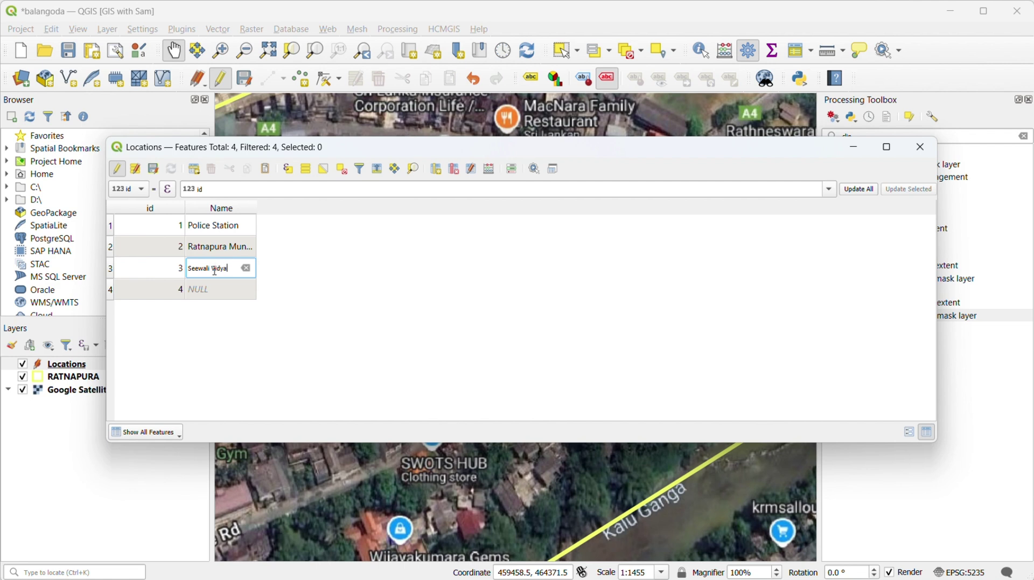
text(laya)
key(Return)
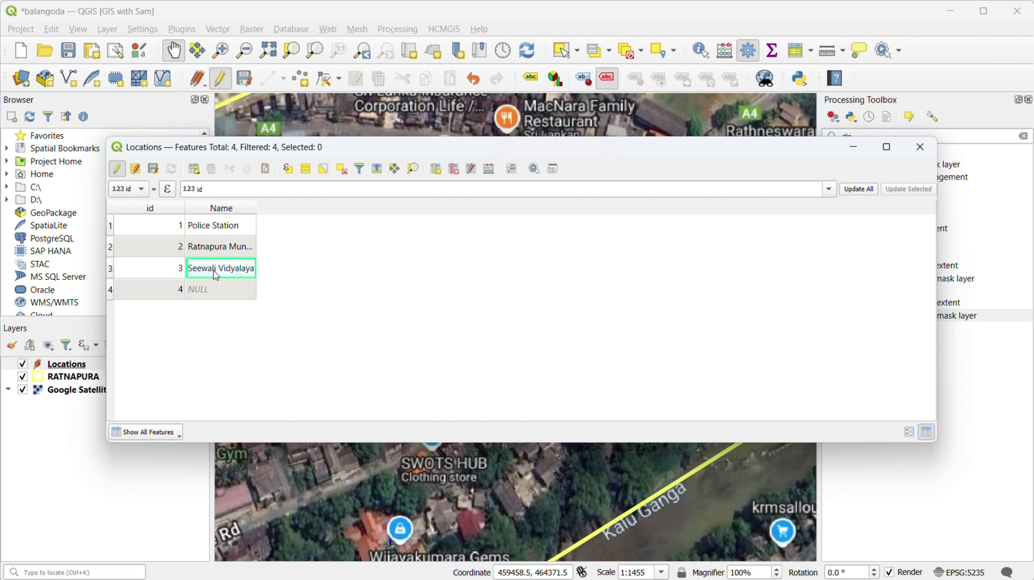
double_click(213, 331)
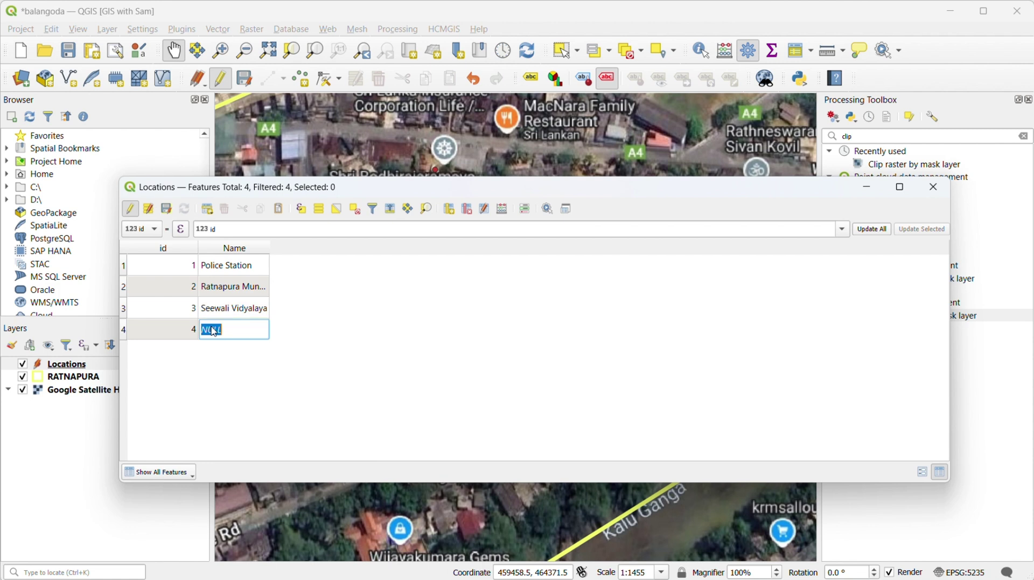
text(Sri Bodhirajara...)
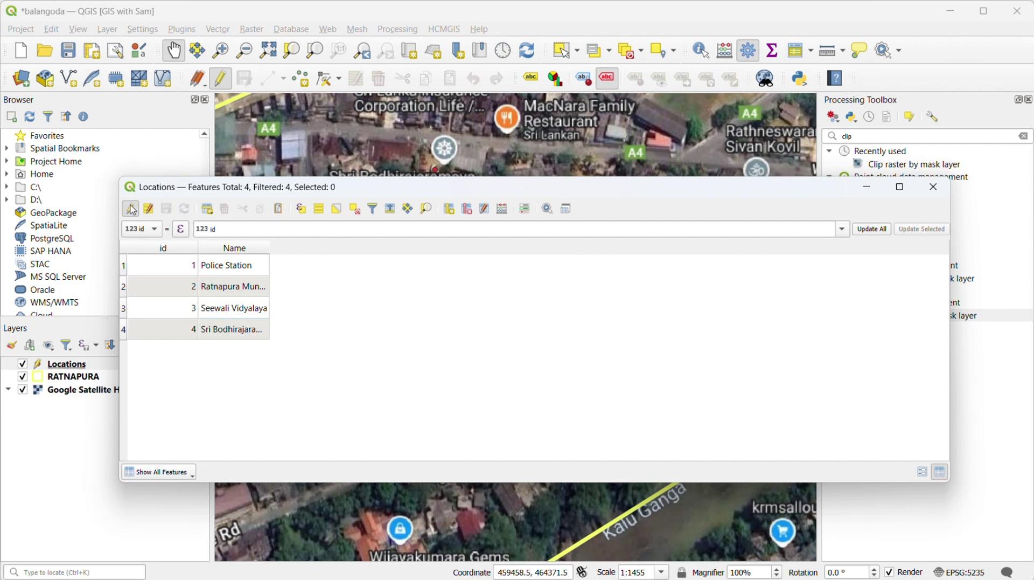
click(132, 208)
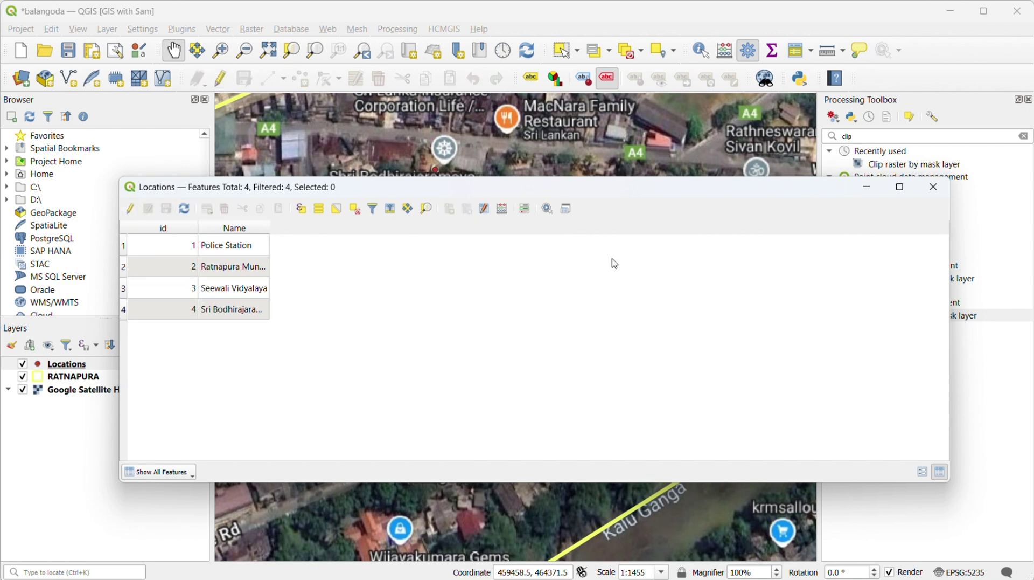
click(935, 187)
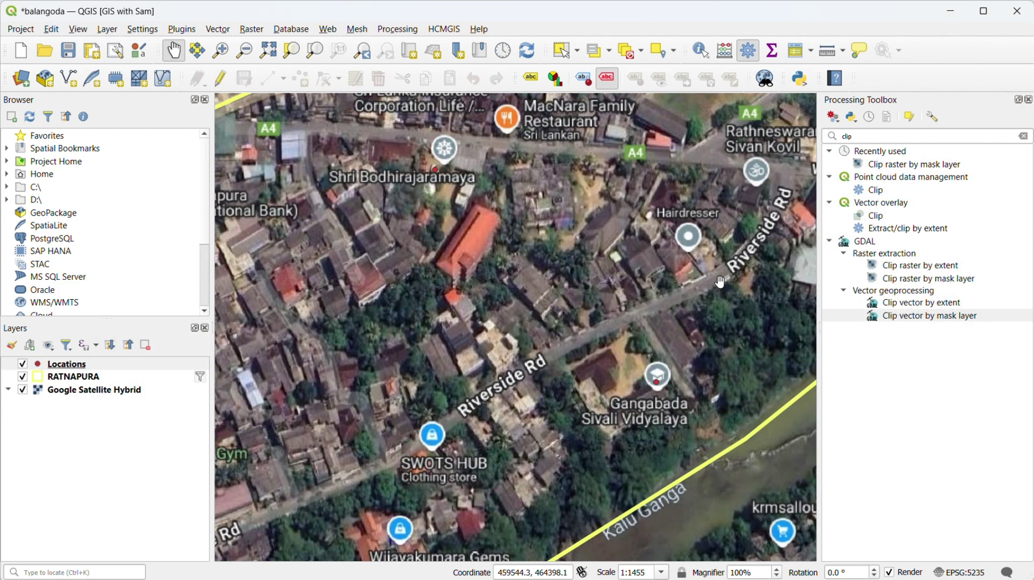
Step: Set the Locations layer's symbology to Categorized by the id field and classify its values
click(84, 366)
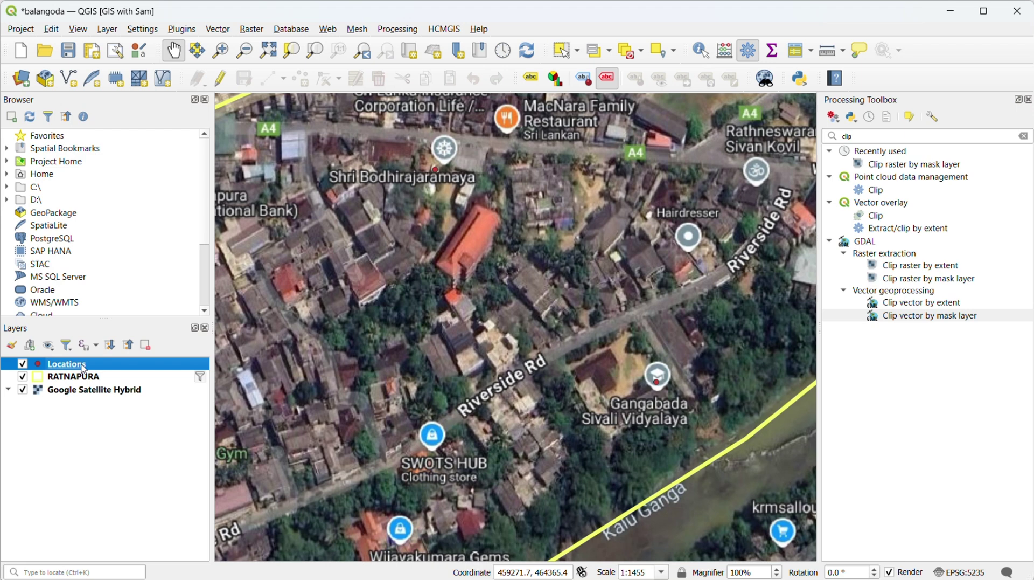
right_click(84, 369)
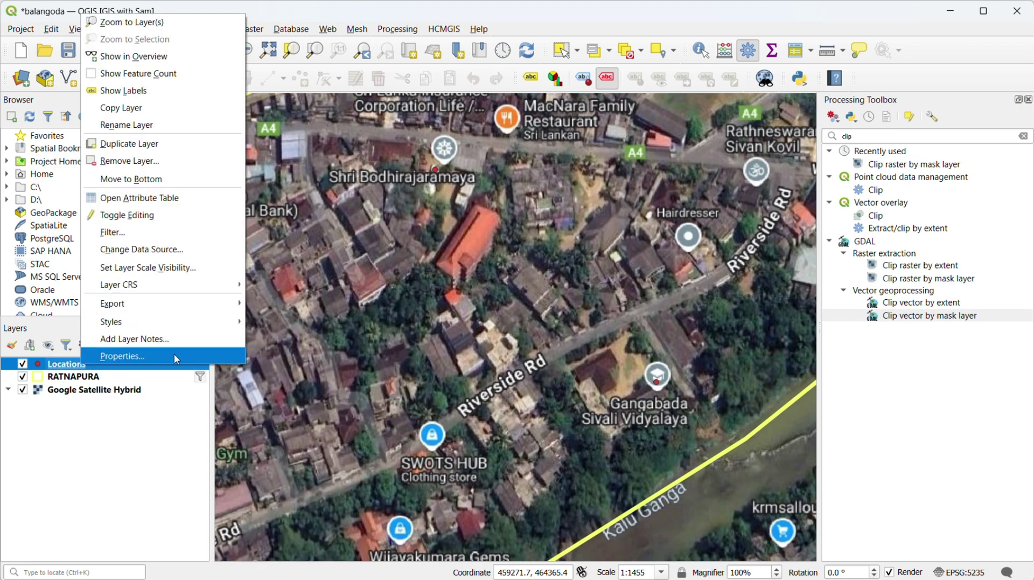
click(173, 353)
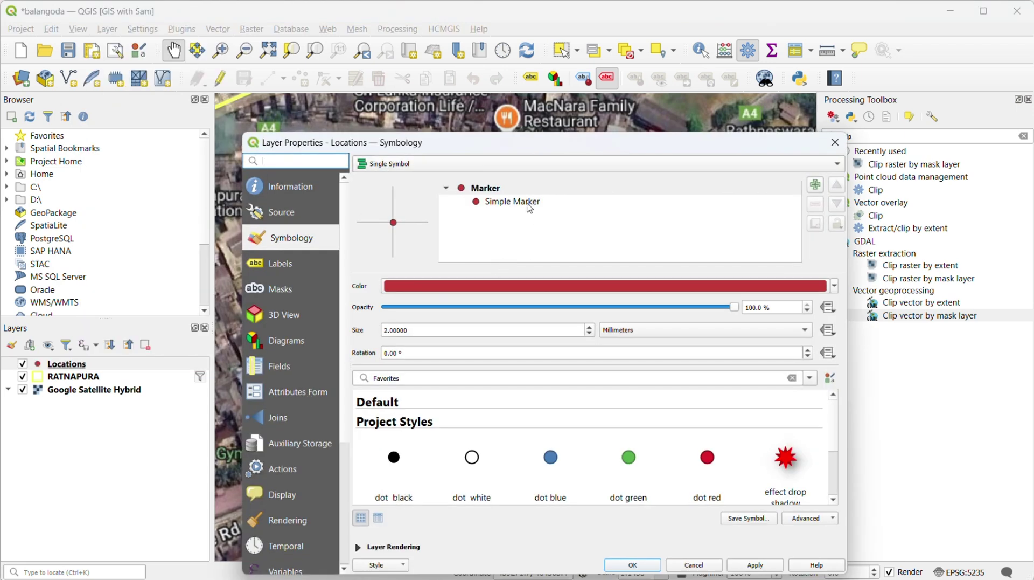
click(491, 168)
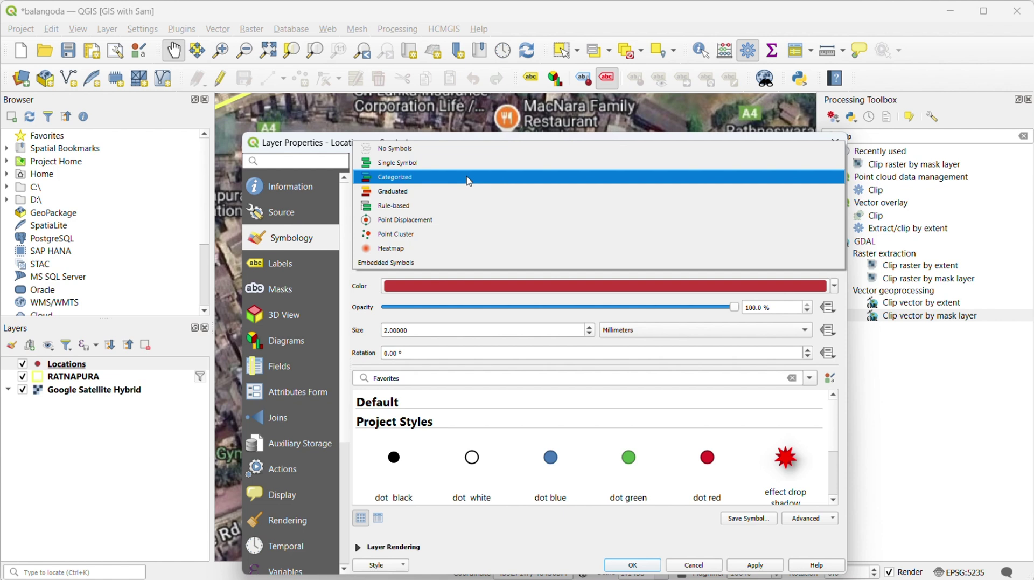
key(Escape)
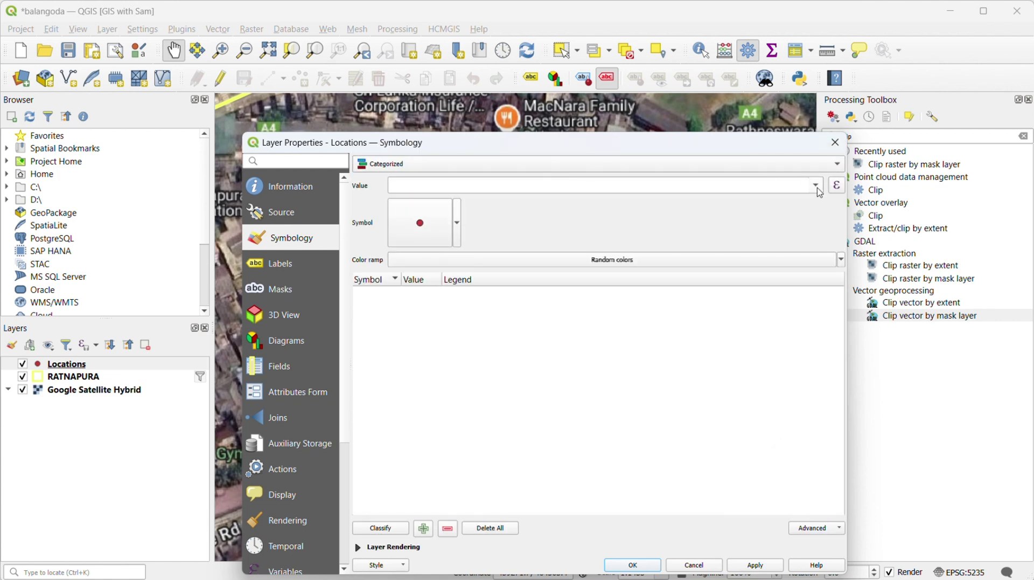
click(819, 189)
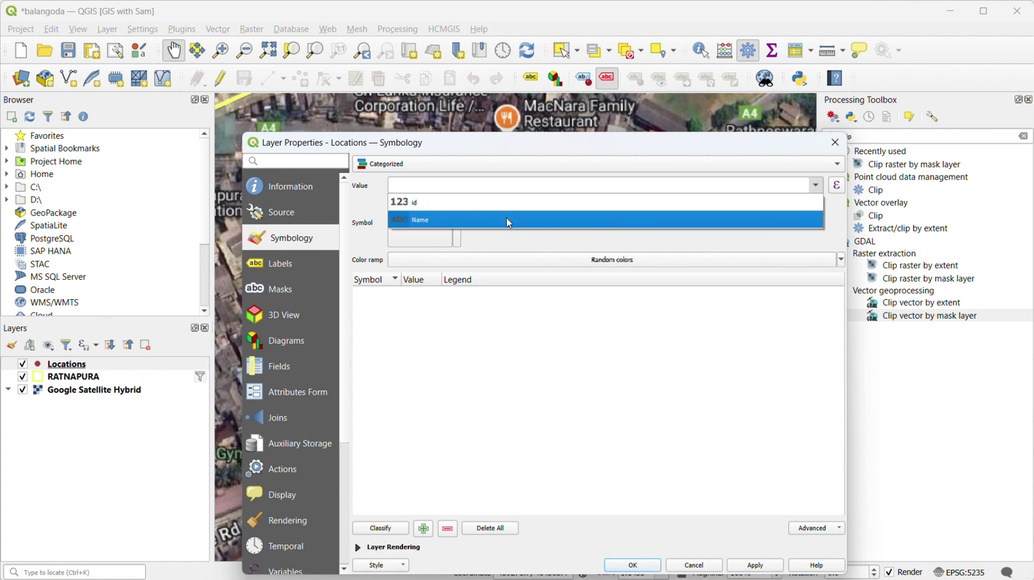
click(518, 209)
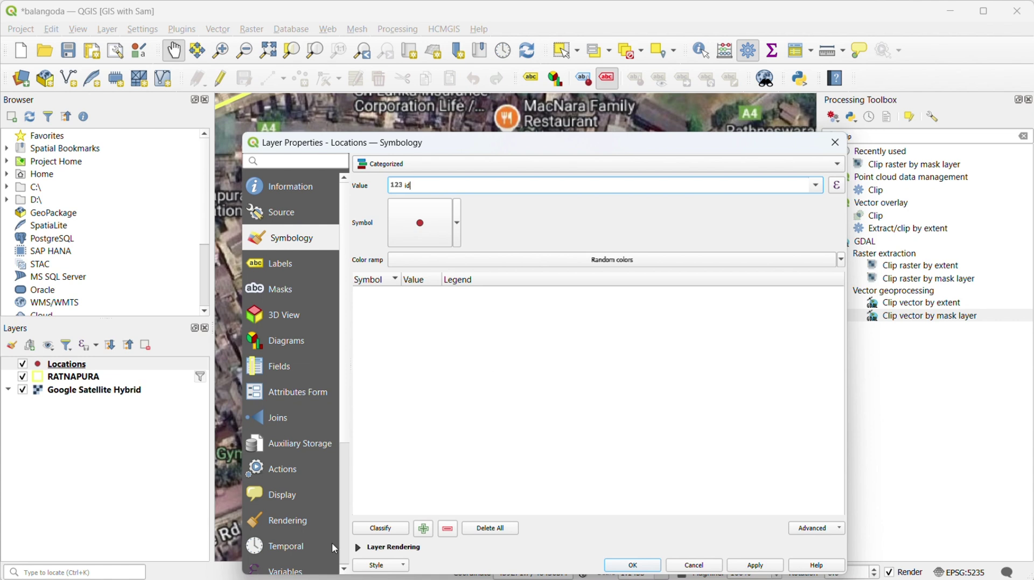
click(380, 529)
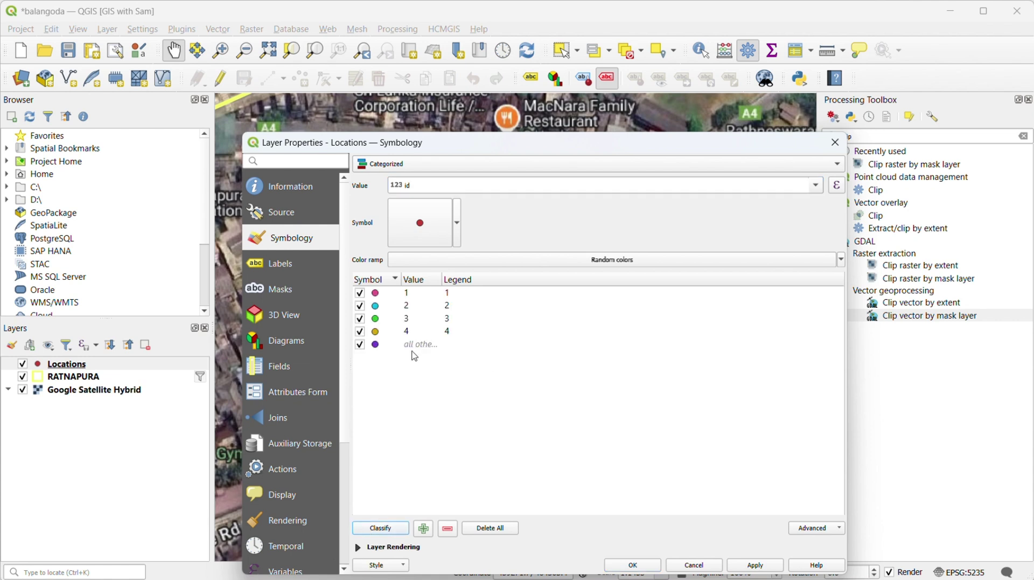
Step: Set the legend labels of categories 1 to 4 to Police Station, Municipal Council, School and Temple
click(393, 293)
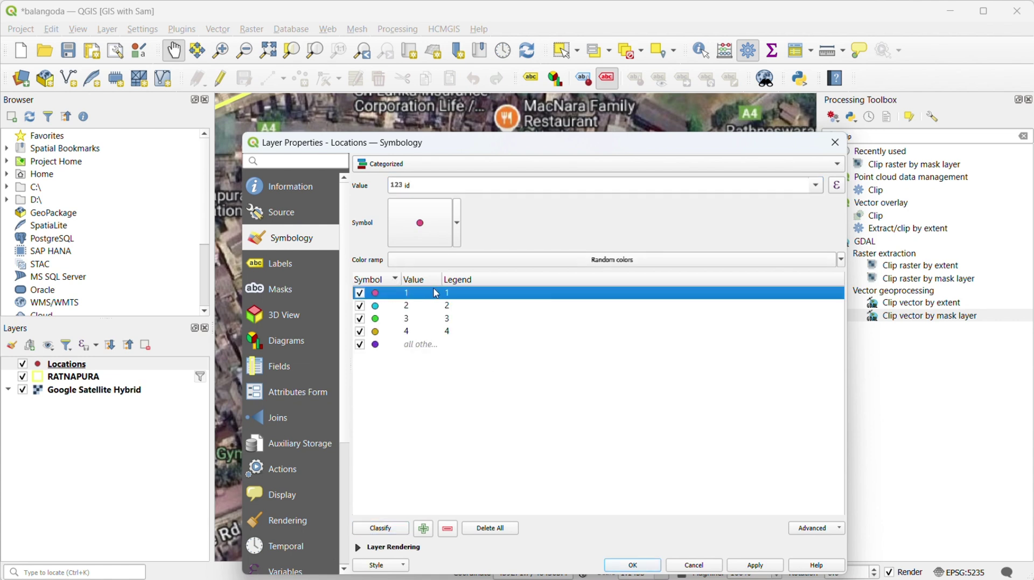
double_click(460, 298)
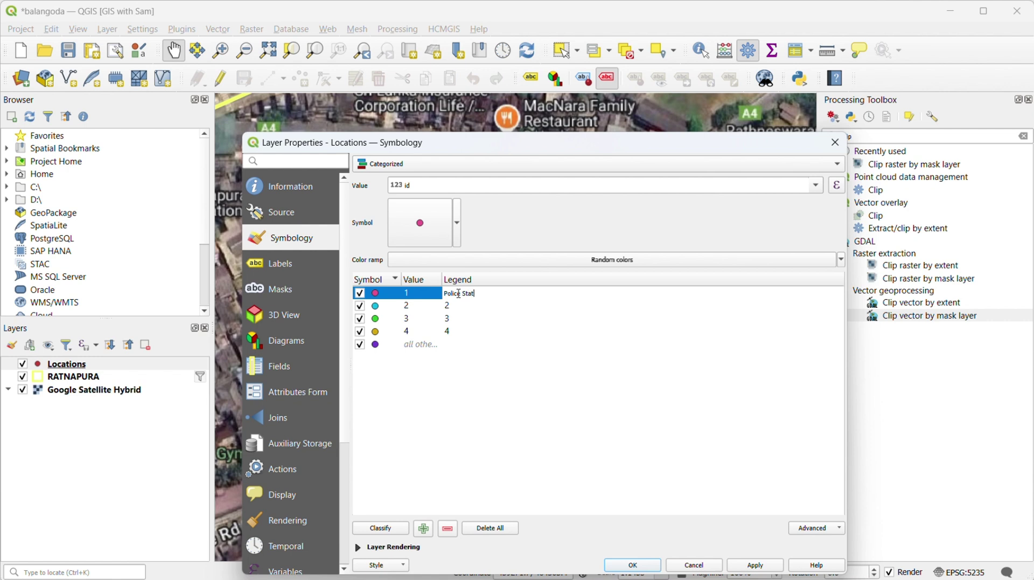
click(452, 306)
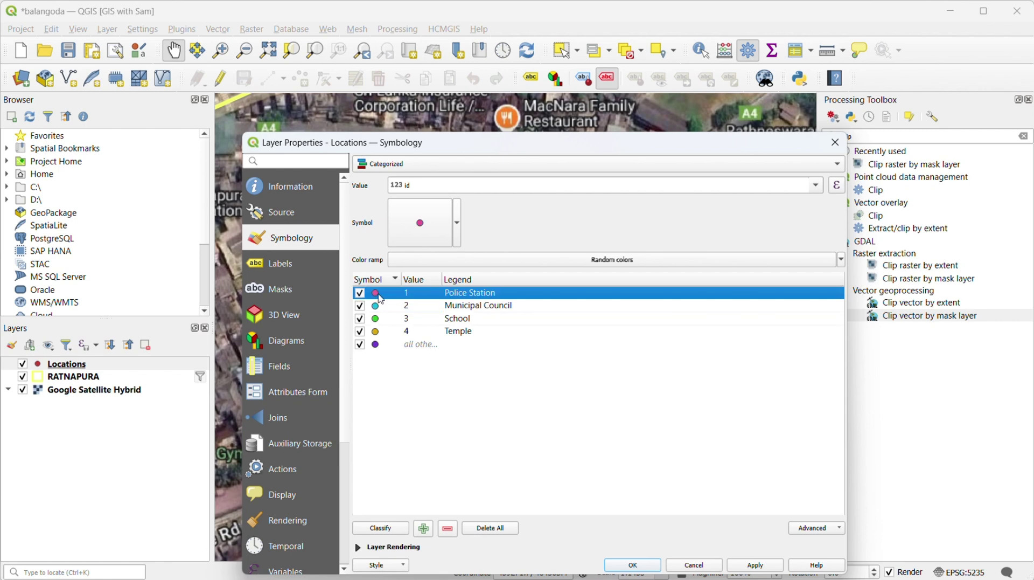
double_click(377, 294)
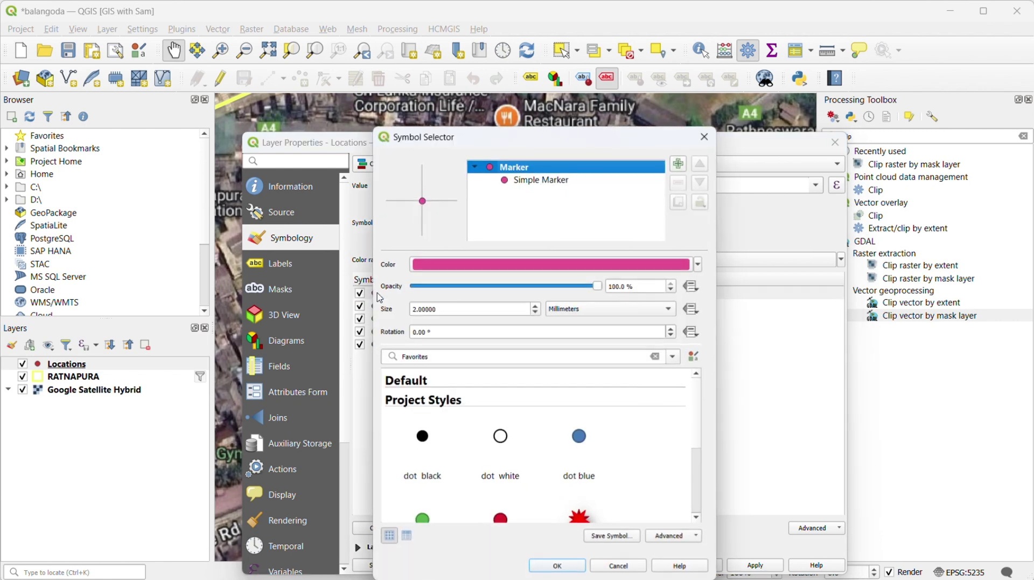
scroll(697, 431, down, 3)
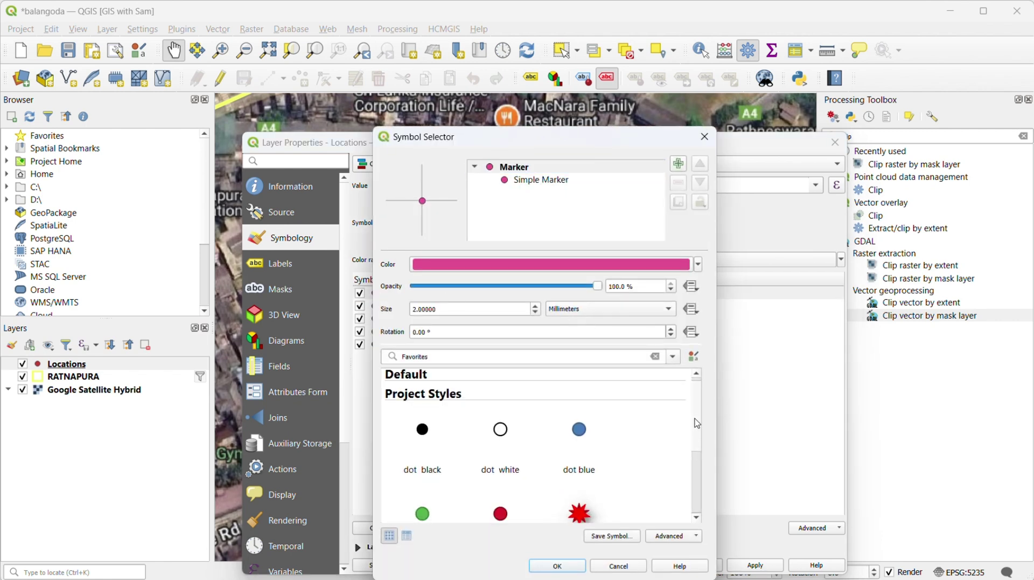
scroll(704, 467, down, 1)
scroll(696, 463, up, 5)
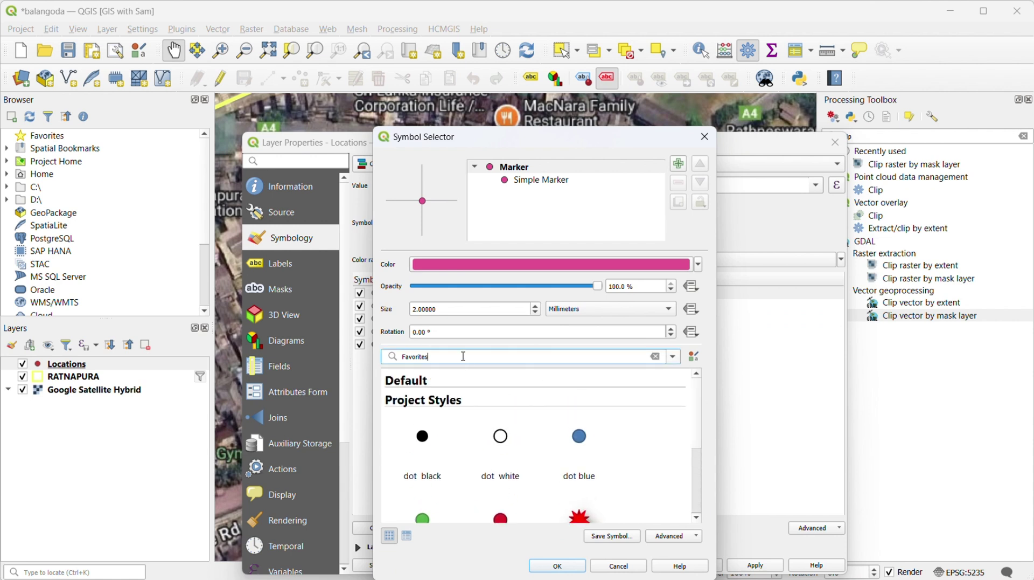
drag(464, 356, 382, 356)
text(pol)
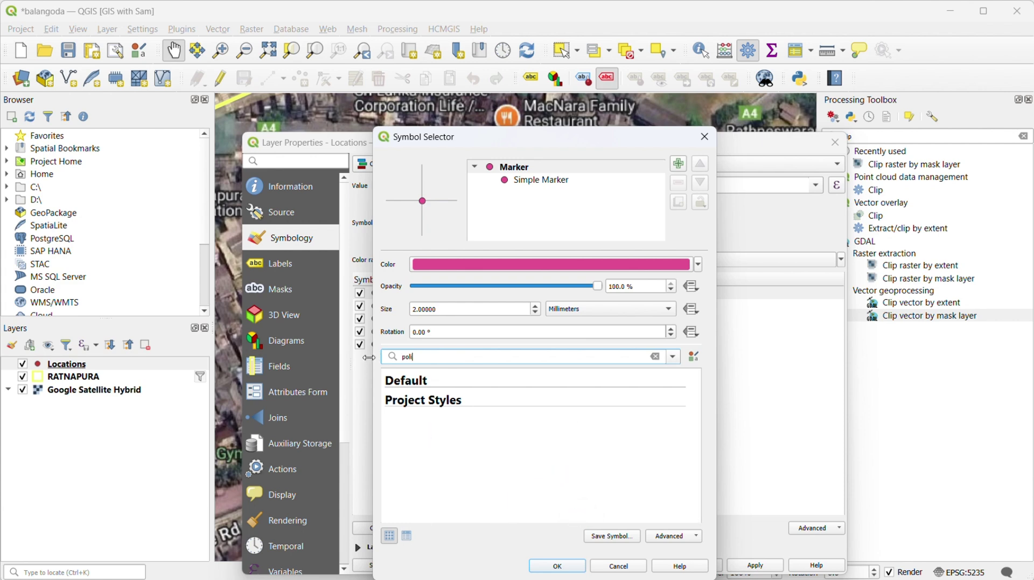
key(Escape)
Step: Give the Municipal Council category the topo circled-dot symbol and the School category the triangle blue symbol
click(391, 315)
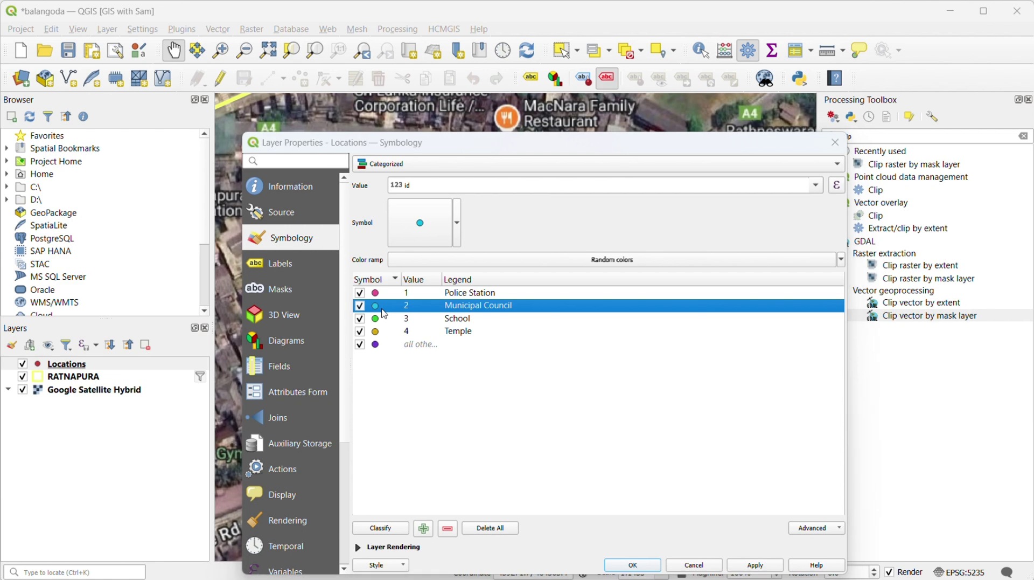
double_click(385, 314)
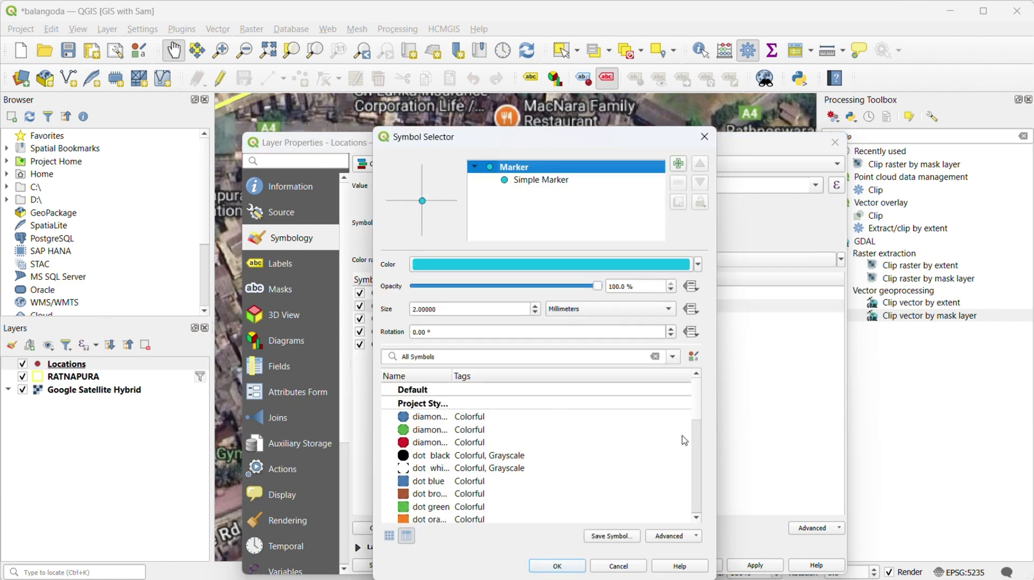
scroll(485, 458, down, 5)
click(429, 480)
click(557, 565)
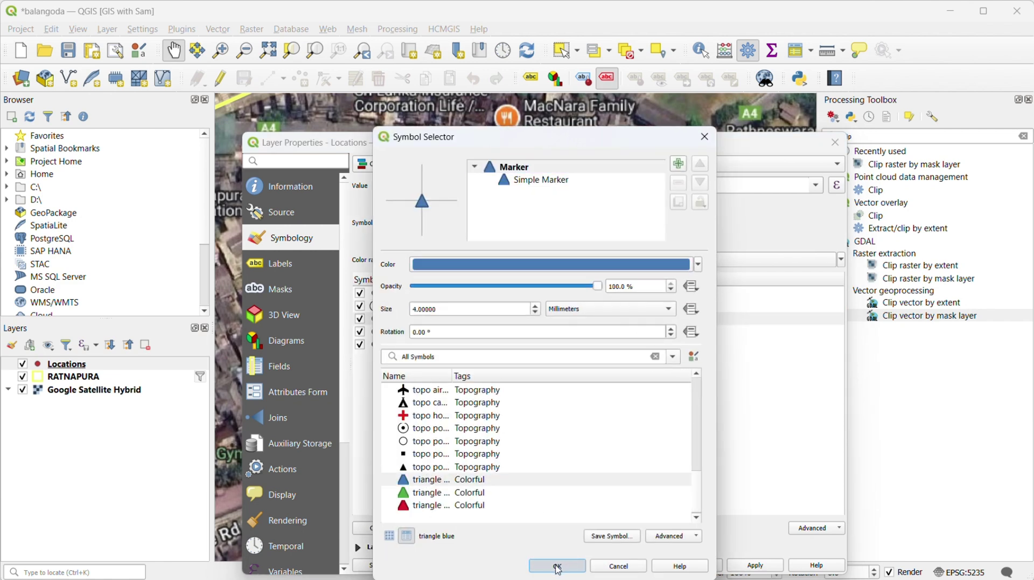
Step: Set the Police Station category to the effect drop shadow symbol and Temple to dot yellow, and apply the symbology
double_click(393, 330)
click(423, 415)
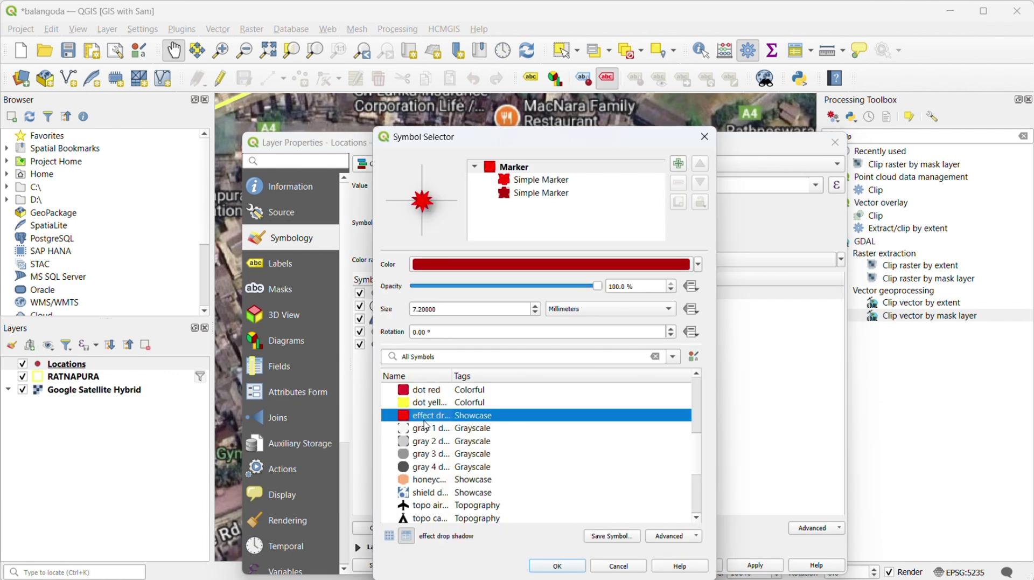
click(547, 565)
double_click(527, 364)
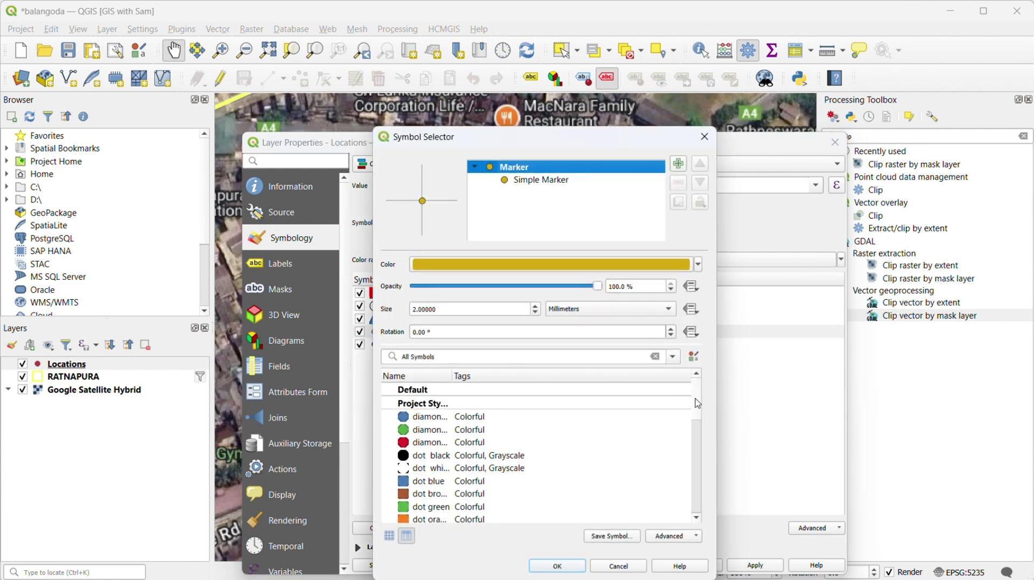
drag(698, 403, 704, 452)
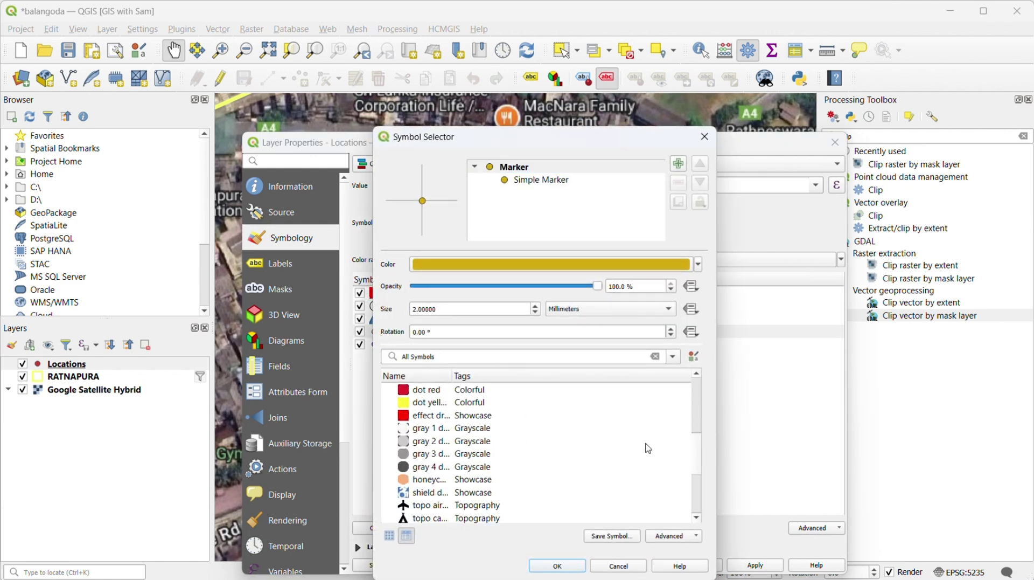
click(418, 404)
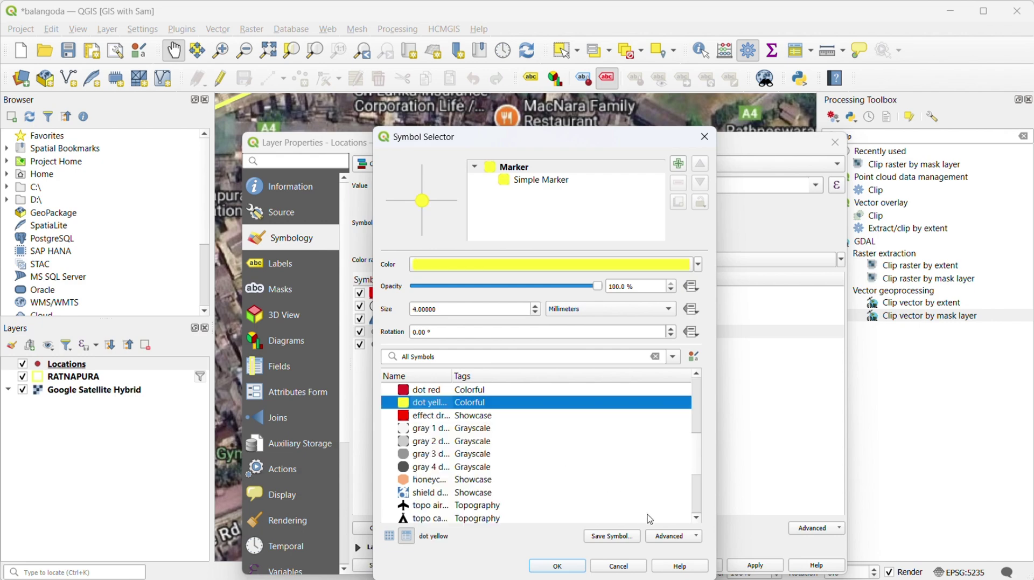
click(559, 565)
click(633, 565)
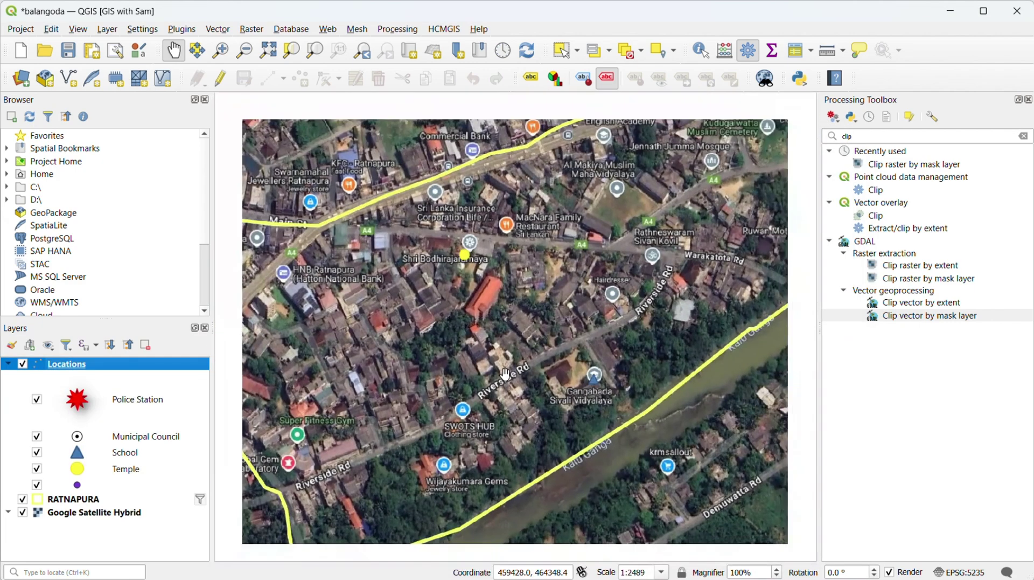
Step: Turn on Single Labels for the Locations layer, using the Name field as the label value
scroll(504, 374, down, 6)
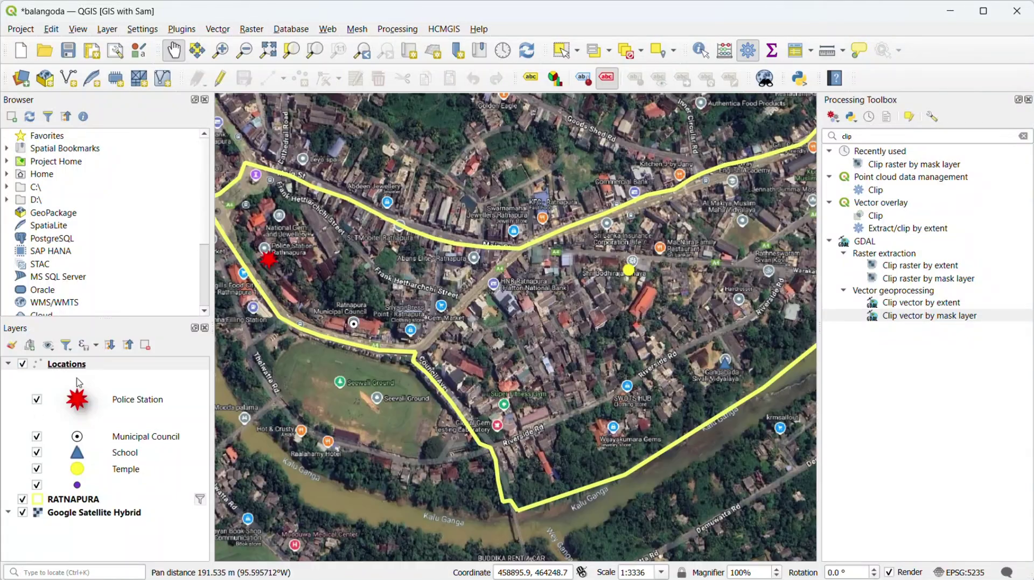
right_click(74, 364)
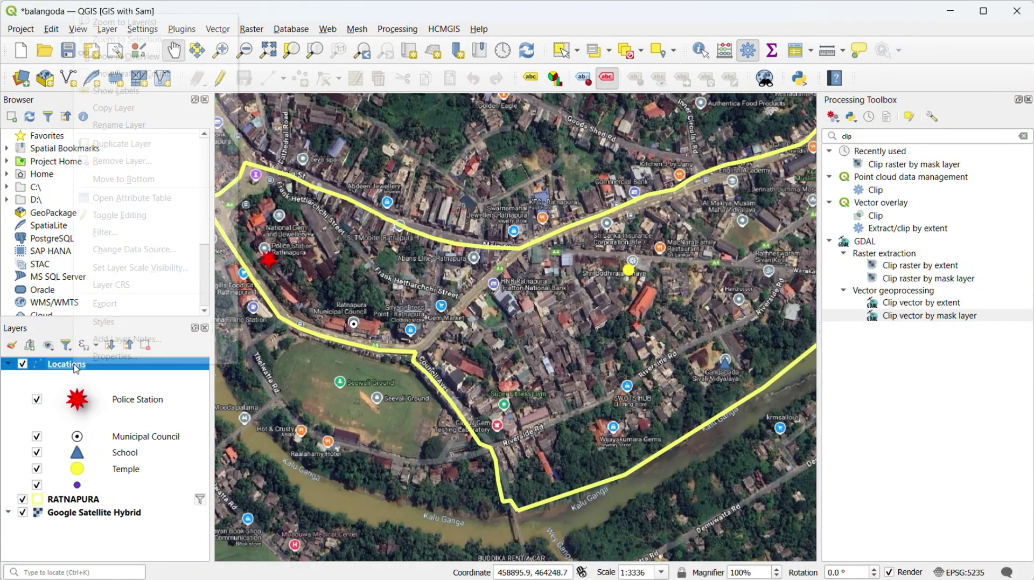
click(127, 356)
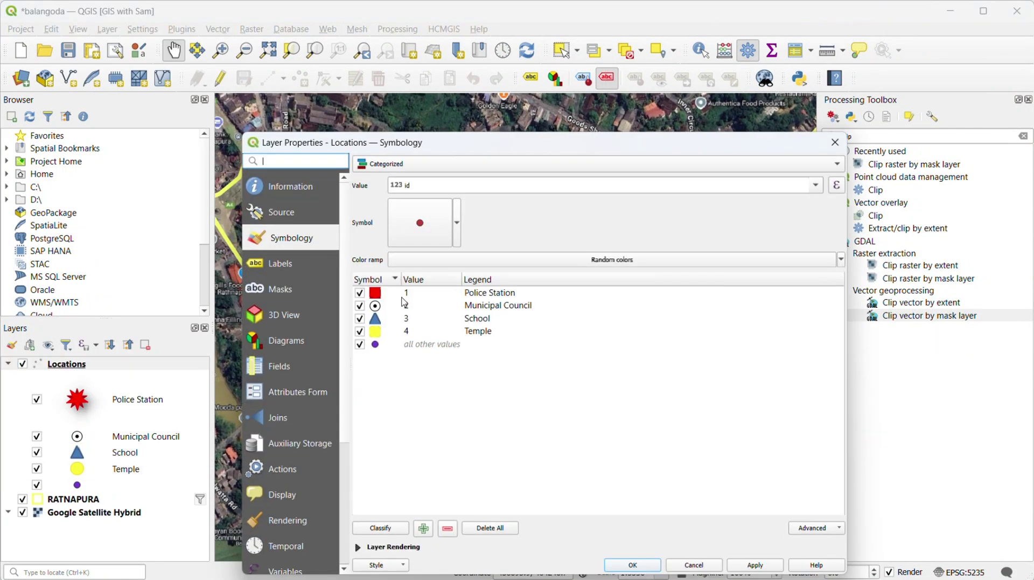
click(278, 265)
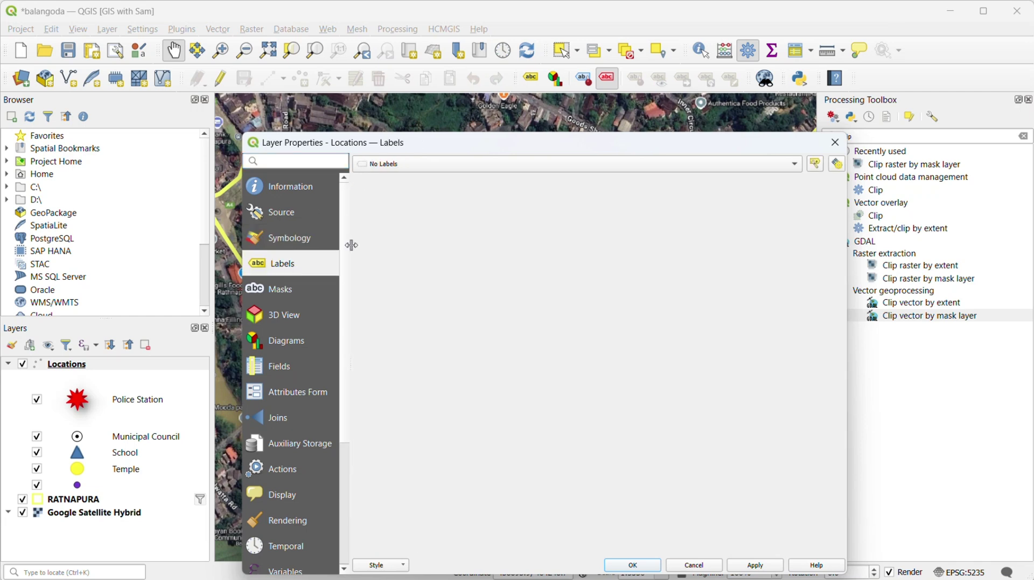
click(450, 166)
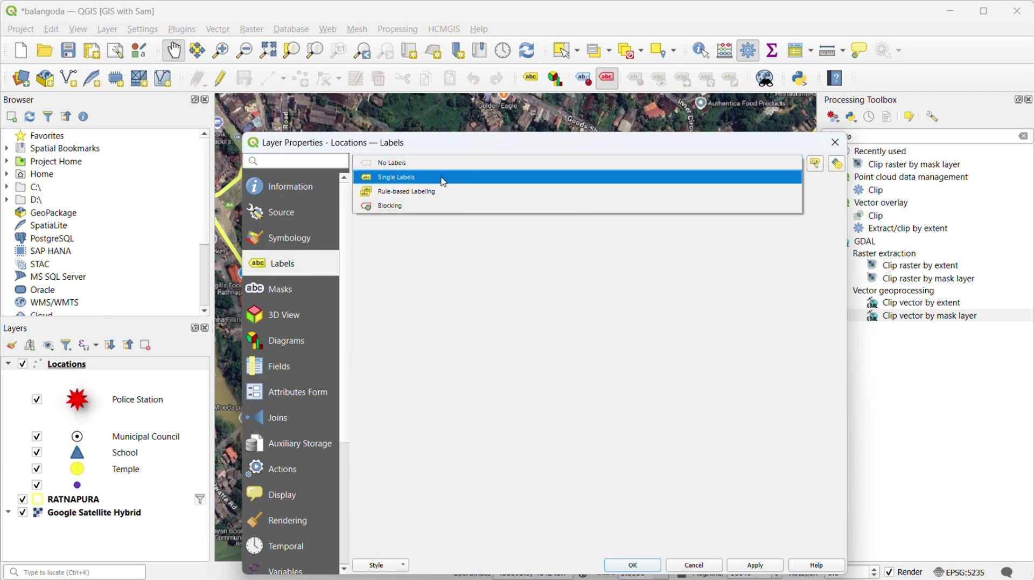
click(443, 177)
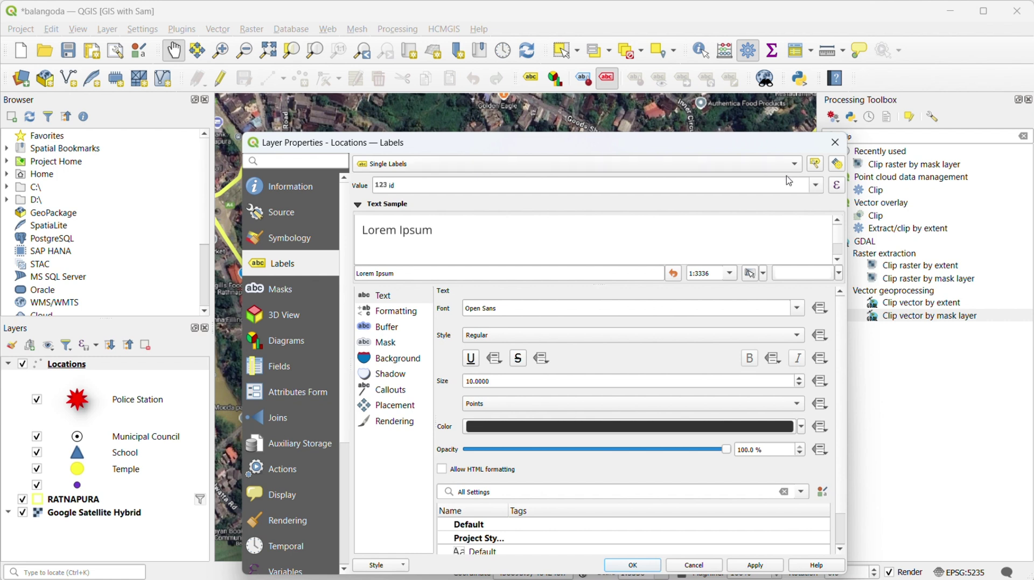
click(824, 191)
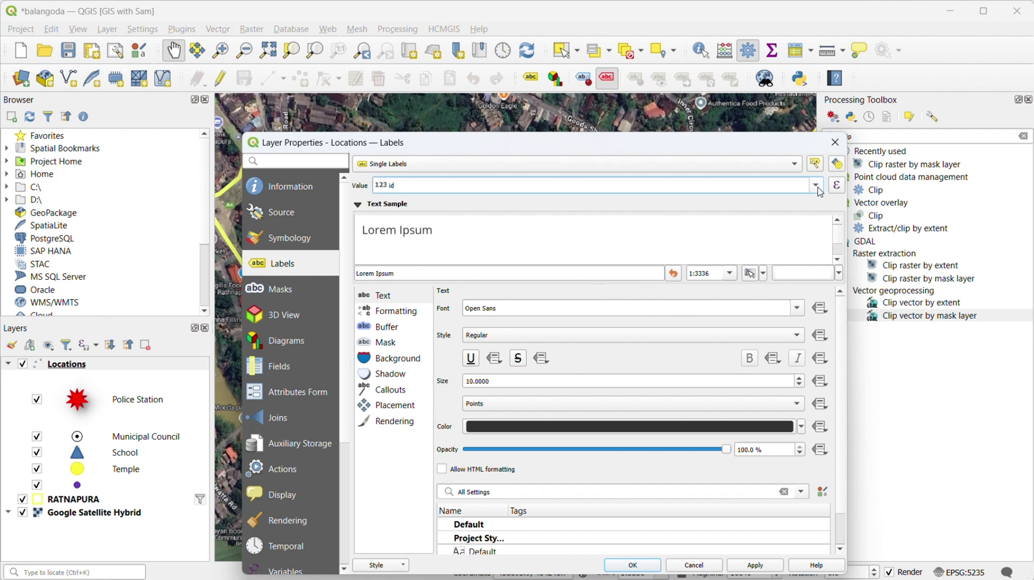
click(816, 186)
click(565, 220)
Step: Color the Locations label text light yellow, enable the text buffer and apply the label settings
click(802, 427)
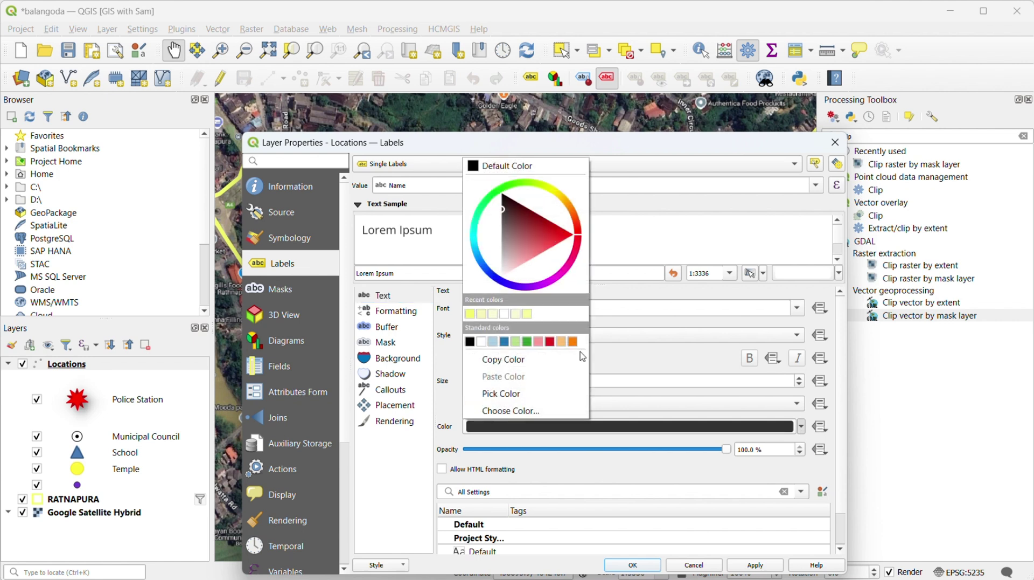
click(530, 313)
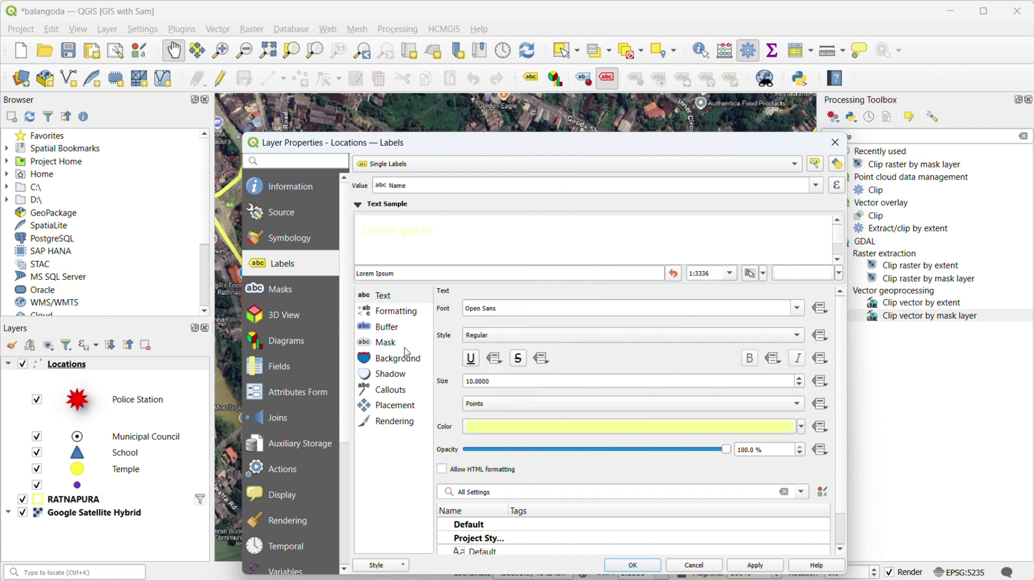
click(393, 327)
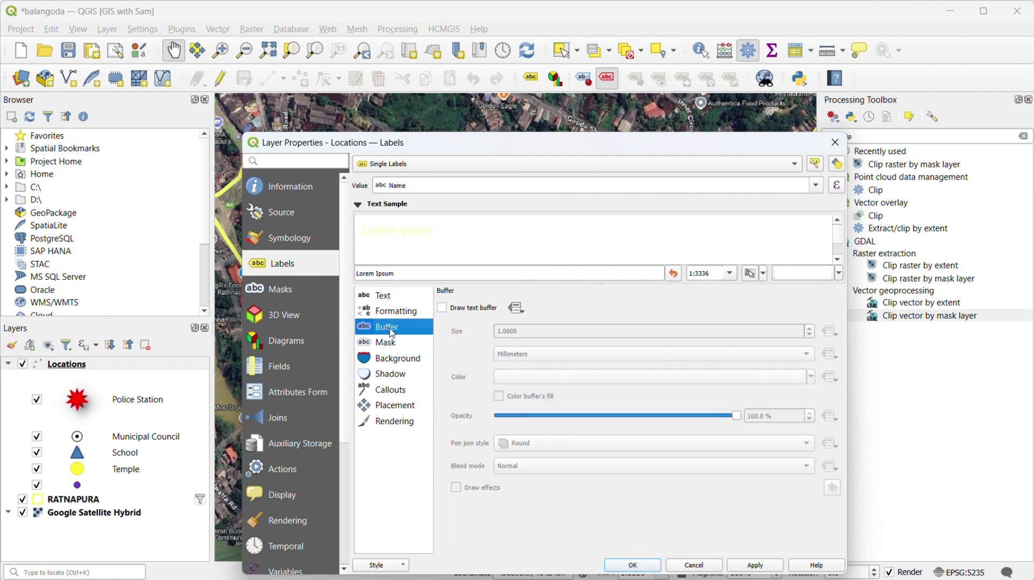
click(469, 308)
click(633, 565)
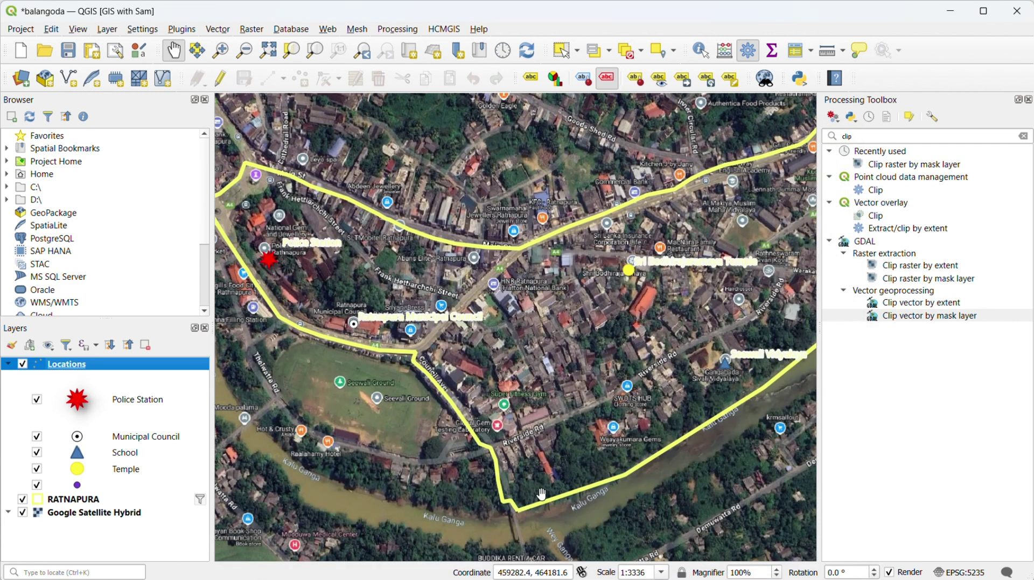
Step: Create a new print layout titled GND Map with the whole town outline in view
scroll(394, 478, down, 2)
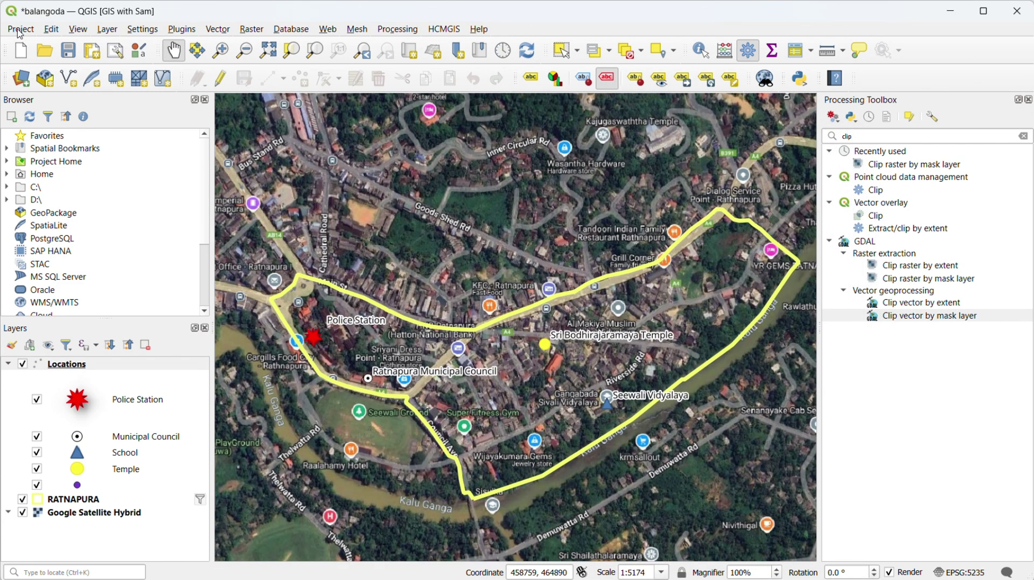
click(20, 29)
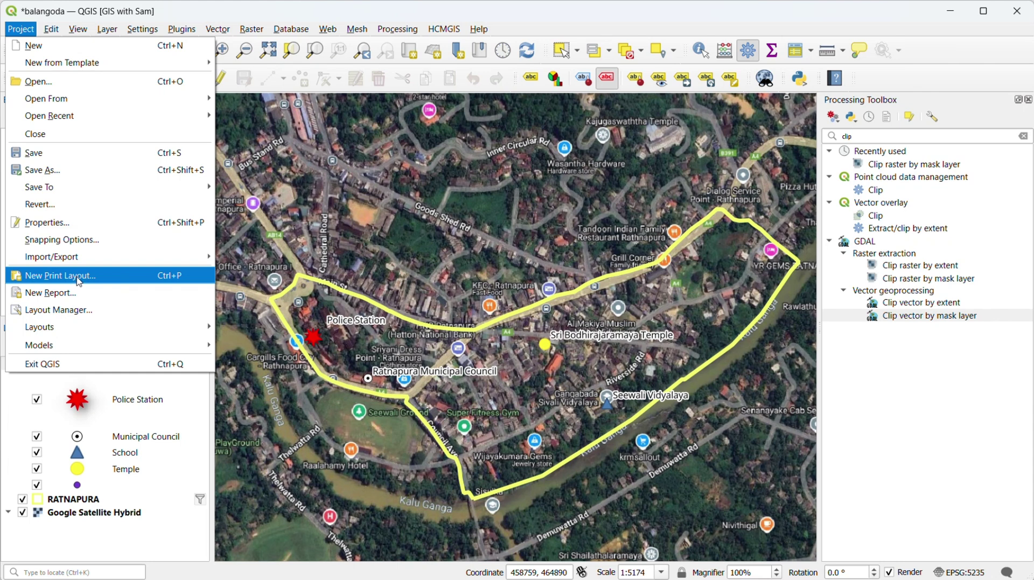
click(60, 275)
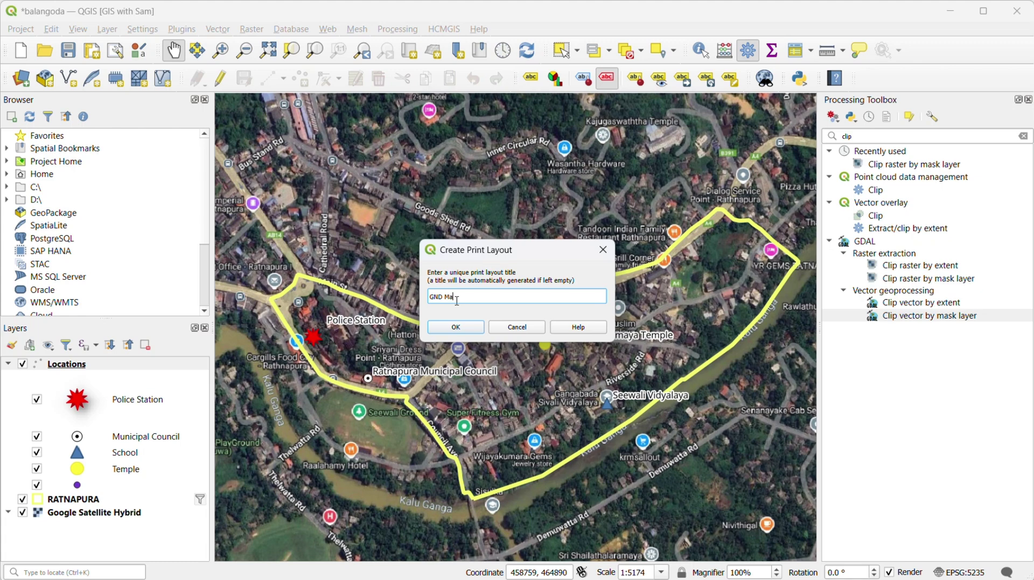
text(p)
key(Return)
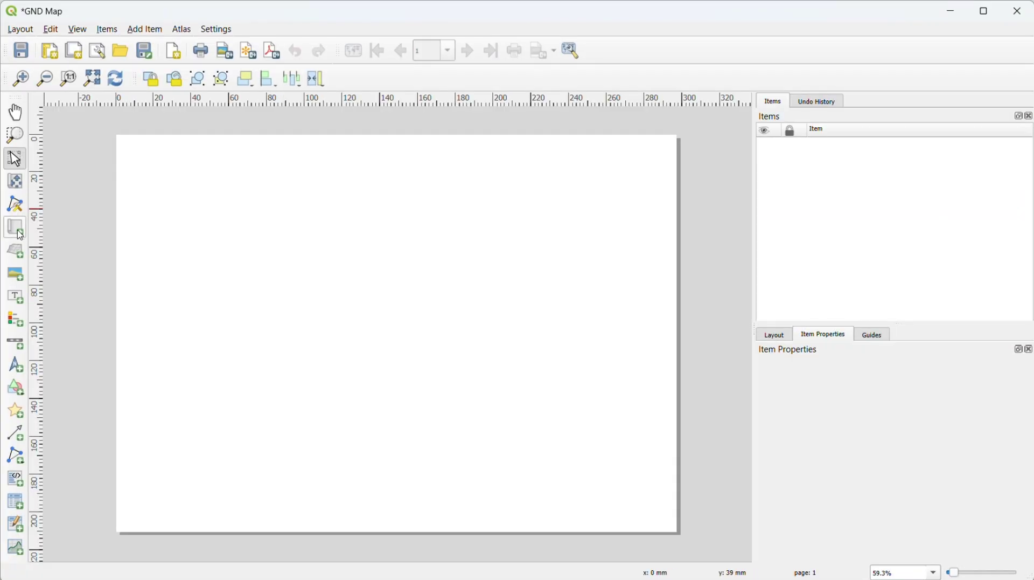
Step: Add a map about 280 by 175 mm to the page and place a legend in the map's lower-right corner
click(19, 233)
drag(132, 178, 664, 516)
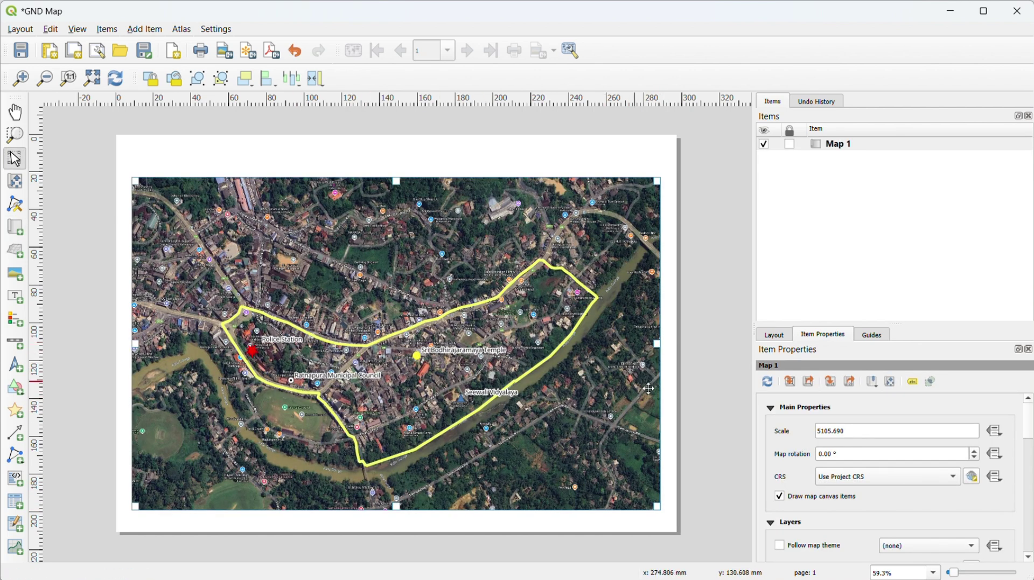
click(15, 319)
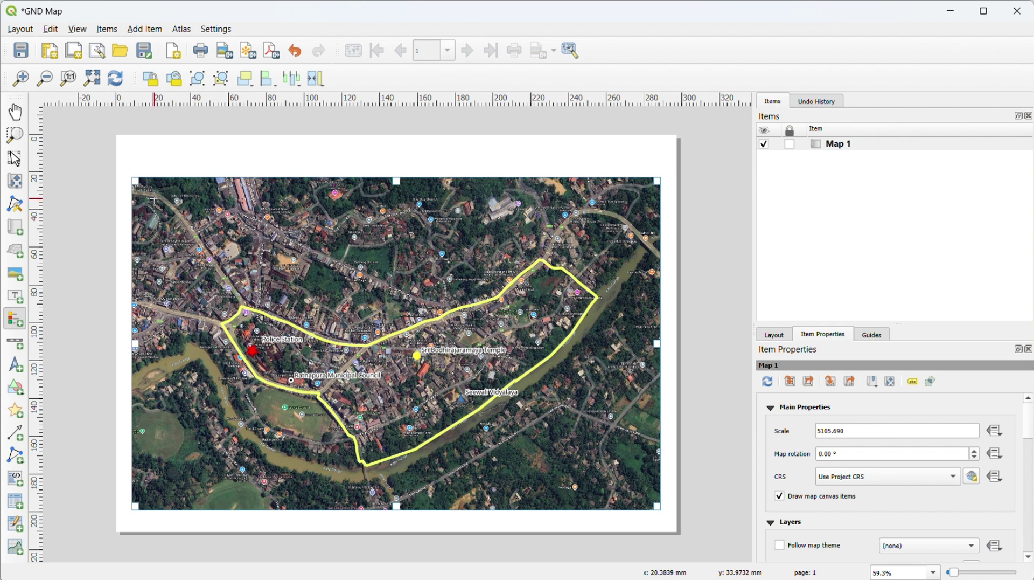
drag(153, 200, 221, 319)
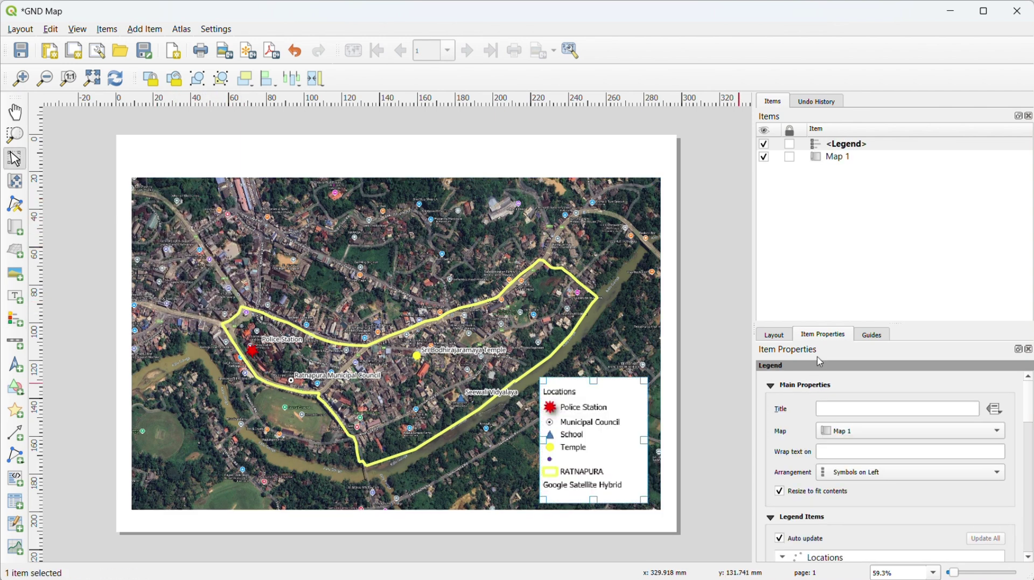
Step: Title the legend Legend and limit it to items inside linked maps
mouse_move(1032, 400)
mouse_down()
mouse_move(1032, 459)
mouse_move(1031, 394)
mouse_up()
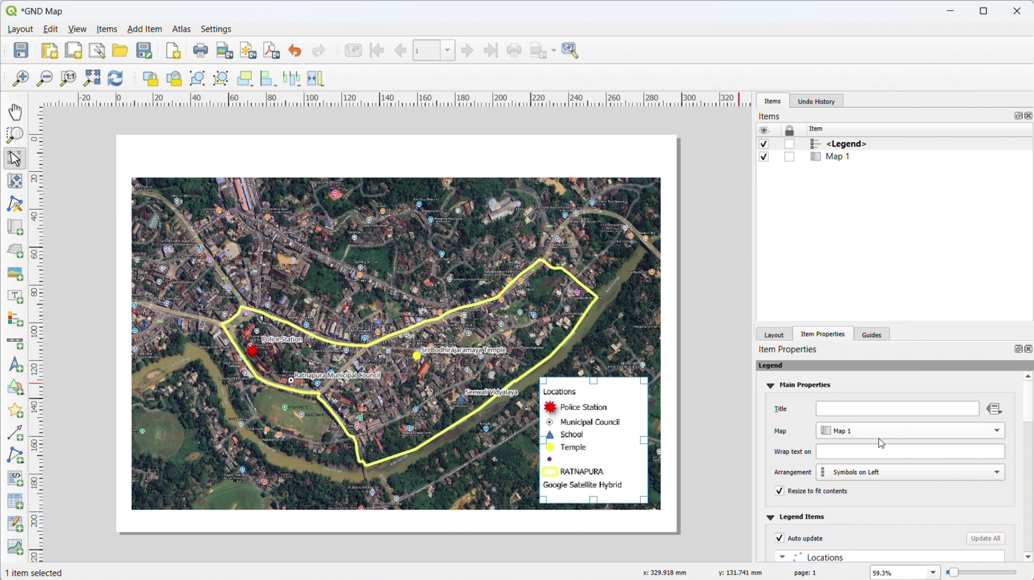
click(862, 409)
text(Leg)
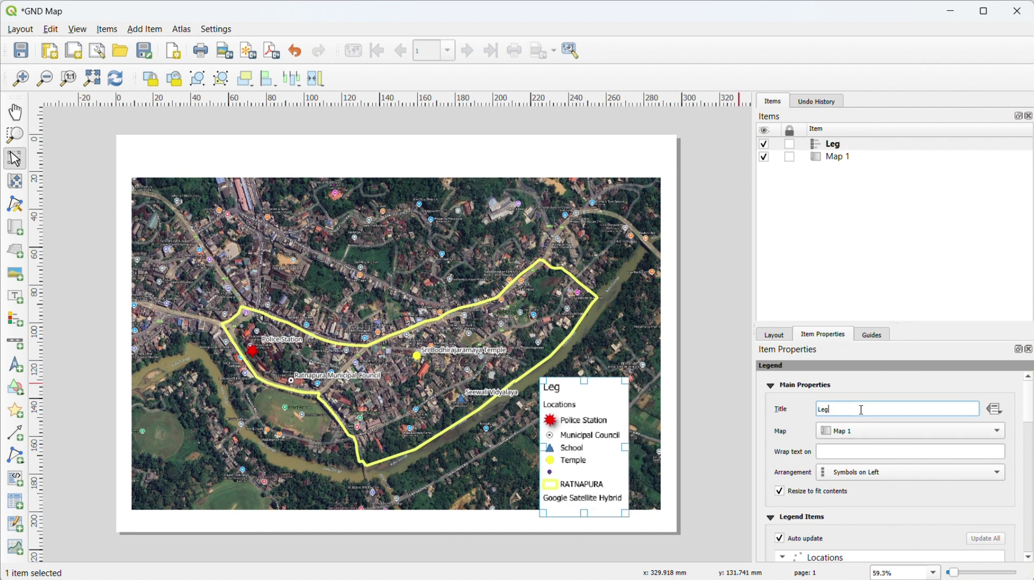
text(end)
drag(1029, 402, 1022, 471)
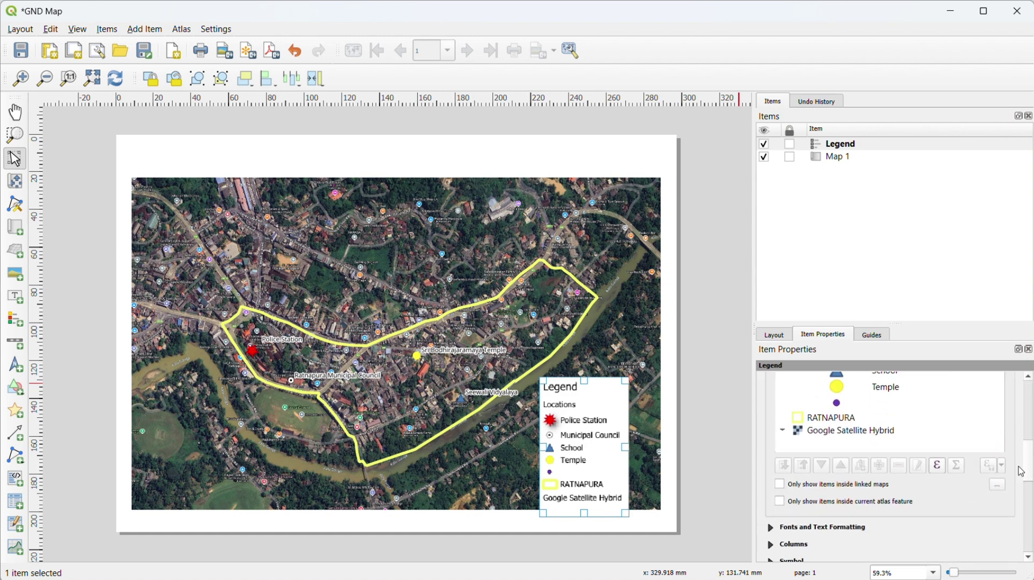
click(779, 484)
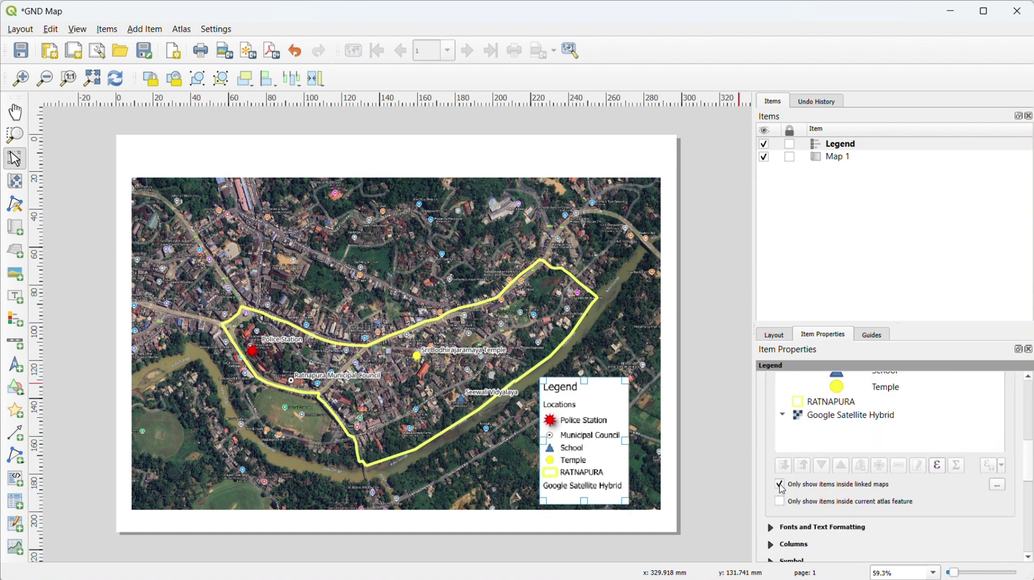
drag(1030, 461, 1022, 424)
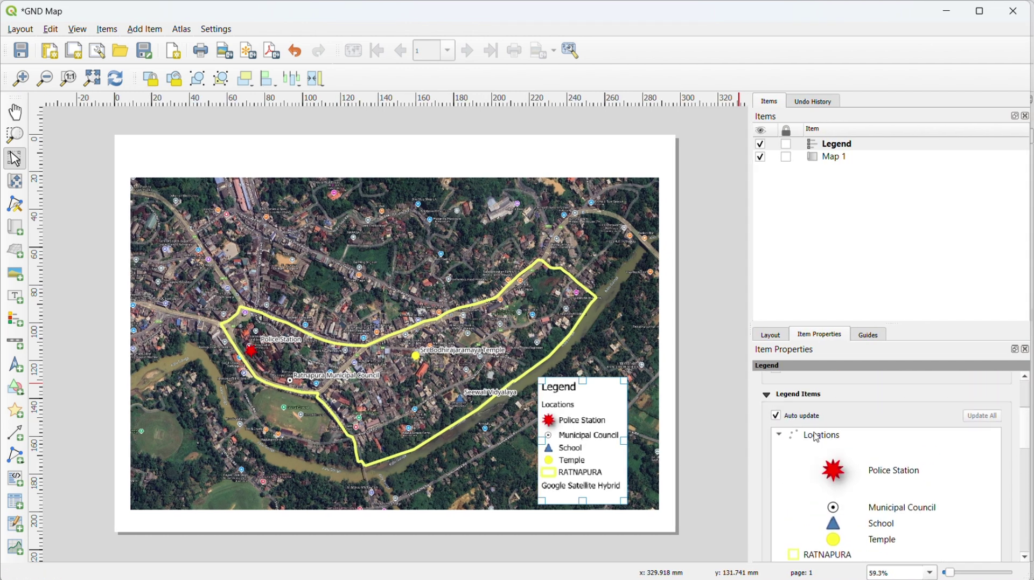
Step: Turn off the legend's auto update and rename its RATNAPURA entry to GND Boundary
click(776, 415)
scroll(1026, 430, down, 3)
scroll(1010, 458, up, 2)
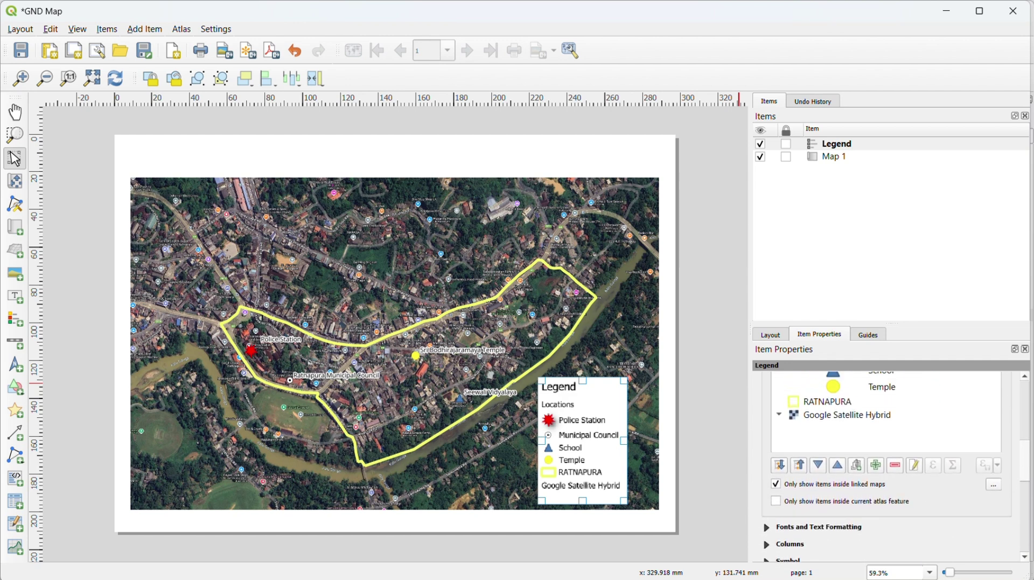
click(853, 428)
double_click(853, 429)
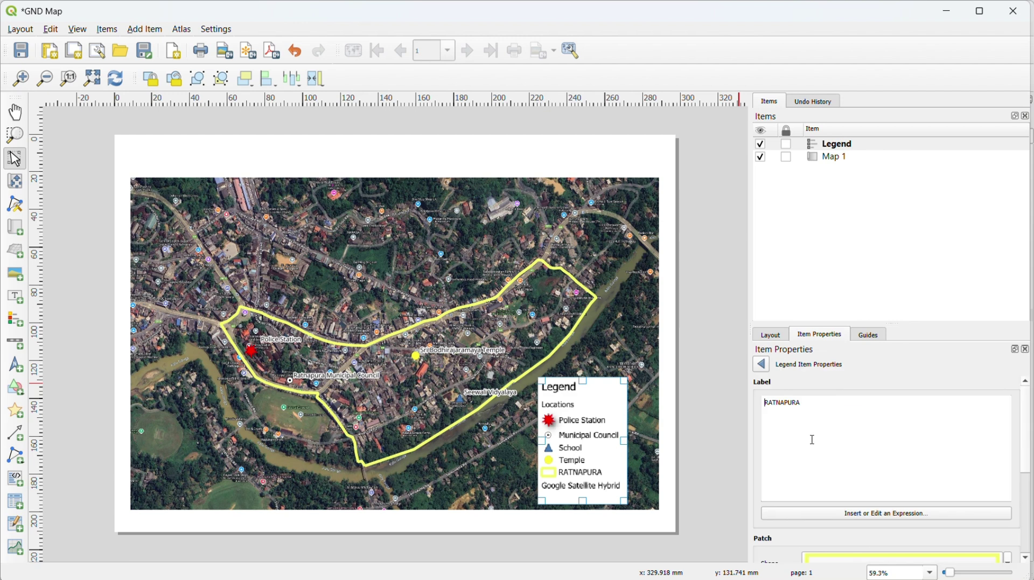
drag(822, 401, 752, 395)
text(GND Boundary)
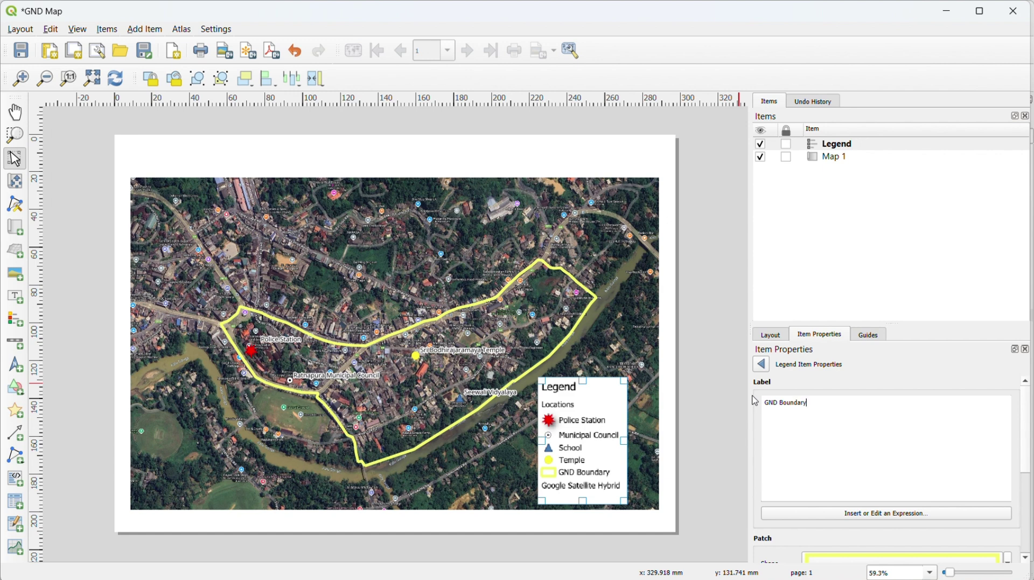
click(762, 363)
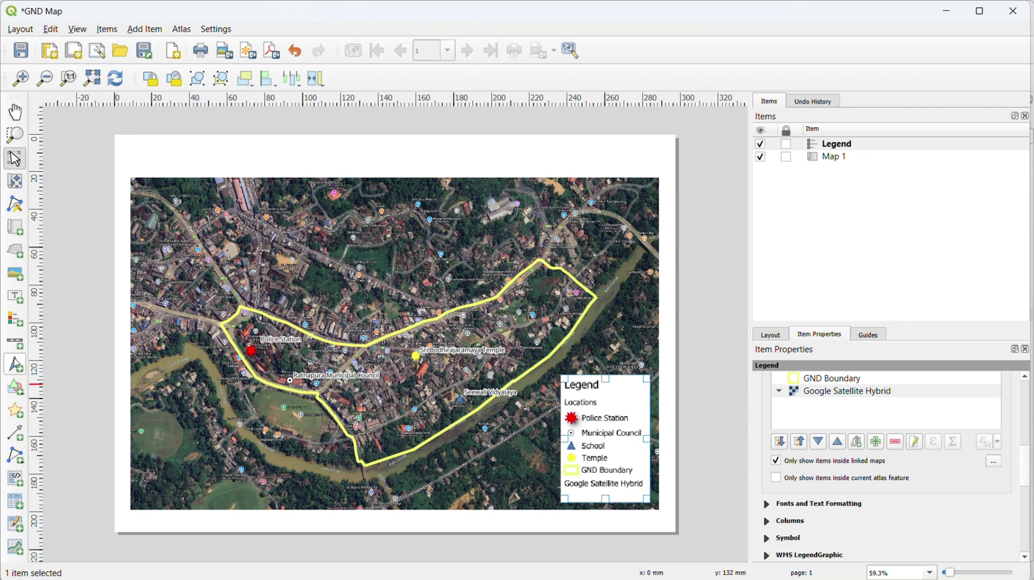
Step: Add a north arrow about 16 by 14 mm in the map's upper-right corner and a scale bar in its lower-left area
click(15, 364)
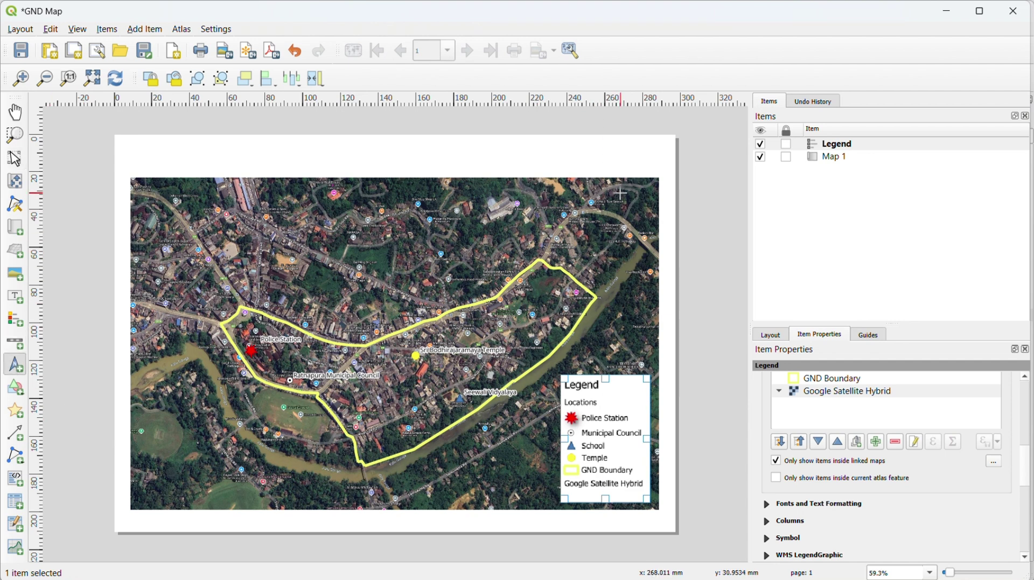
drag(621, 193, 651, 218)
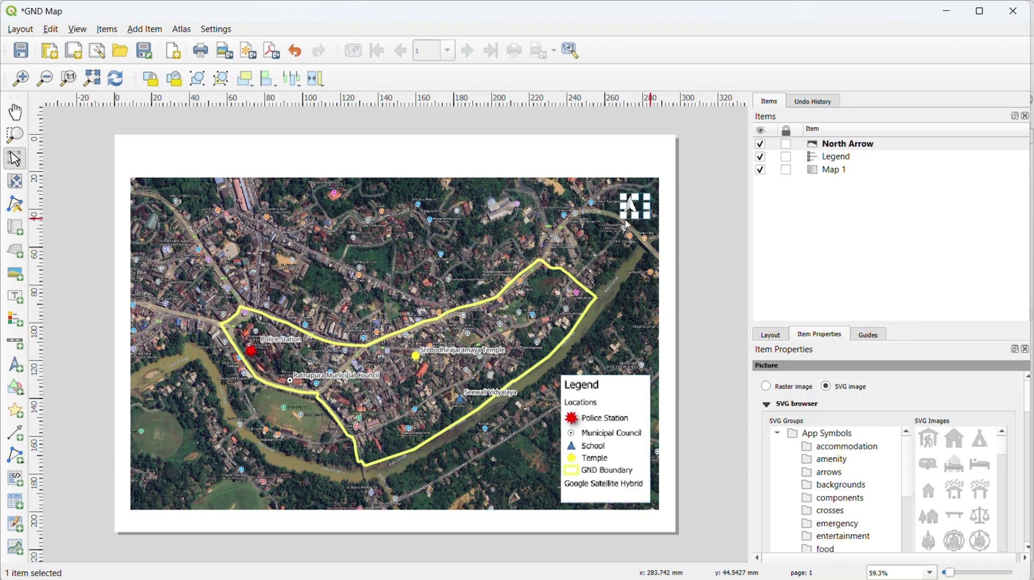
click(16, 341)
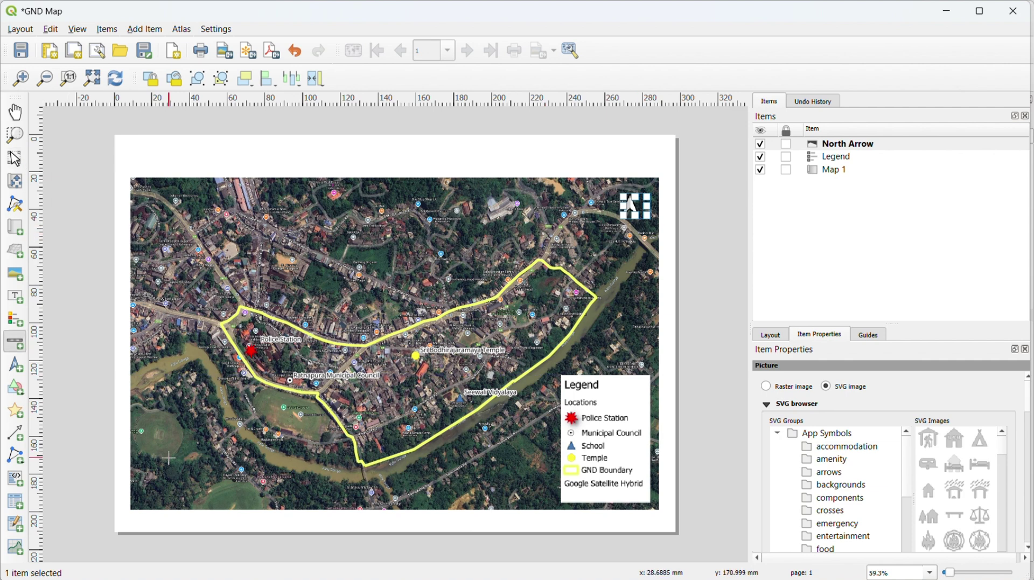
drag(139, 433, 332, 467)
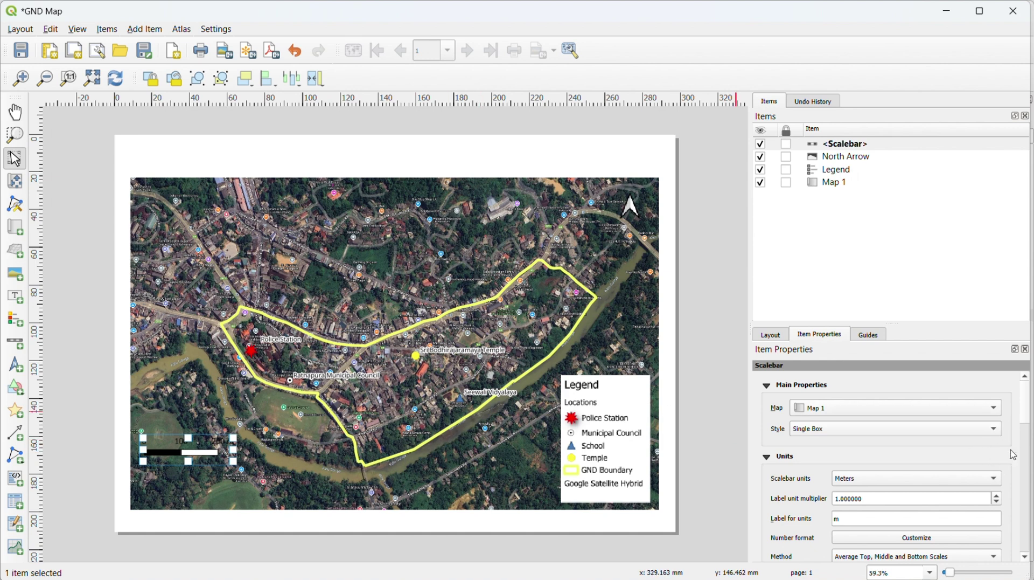
Step: Set the scale bar's style to Double Box and give it 4 right segments
mouse_move(1027, 405)
mouse_down()
mouse_move(1033, 426)
mouse_move(1026, 414)
mouse_up()
click(991, 407)
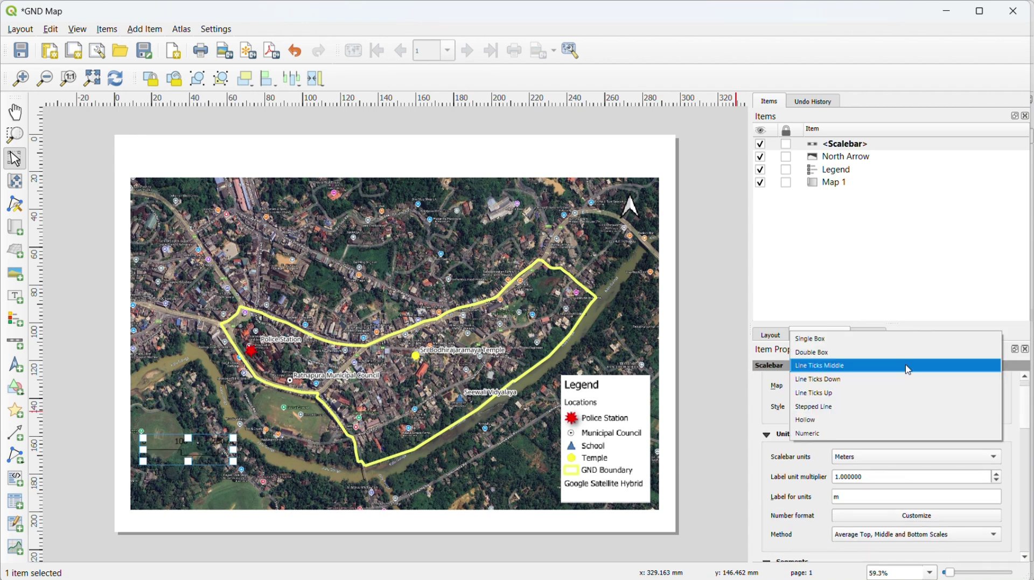
click(912, 353)
scroll(948, 426, down, 5)
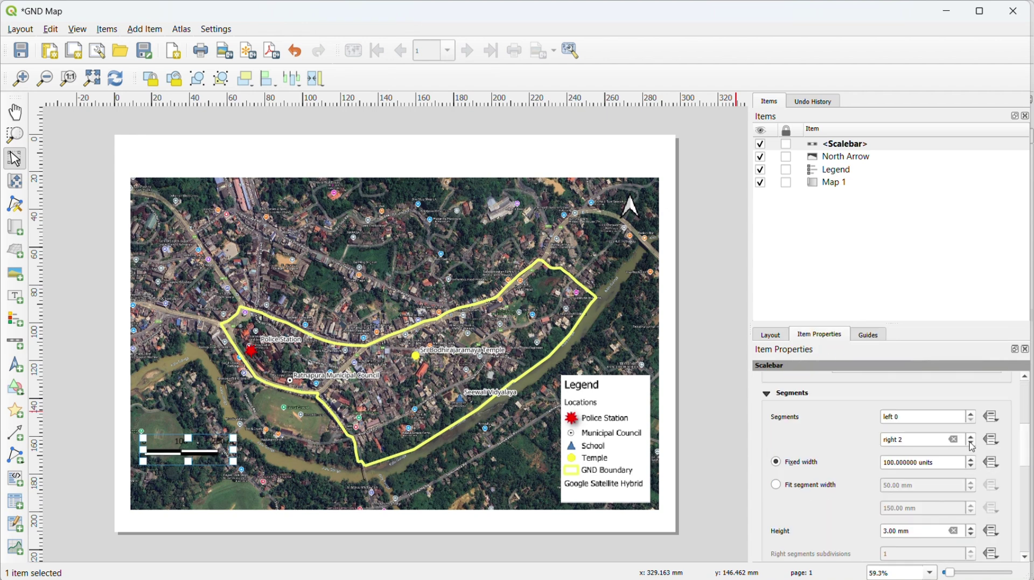
click(970, 437)
click(971, 437)
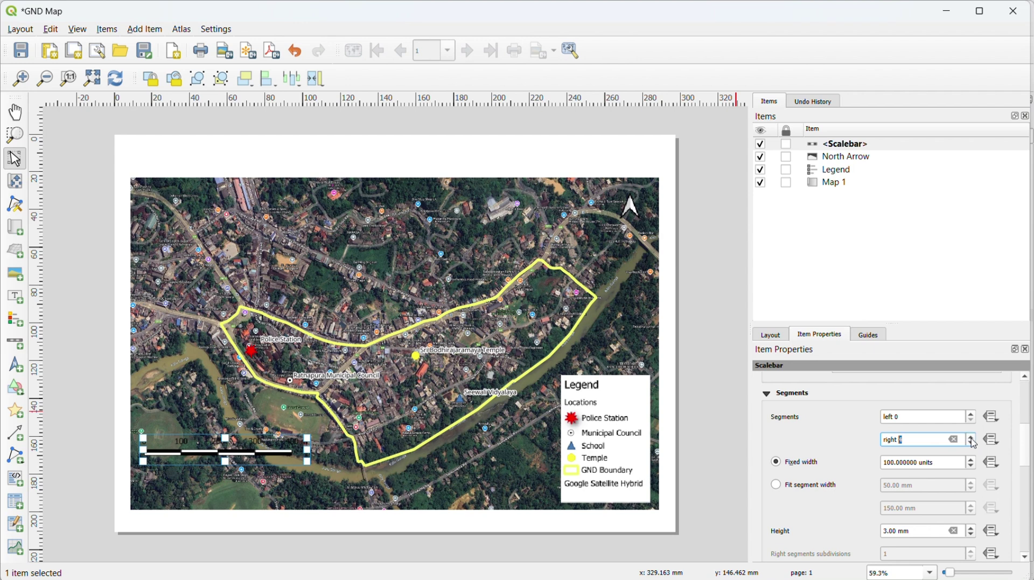
Step: Change the scale bar's font color to white
scroll(974, 443, down, 5)
click(775, 443)
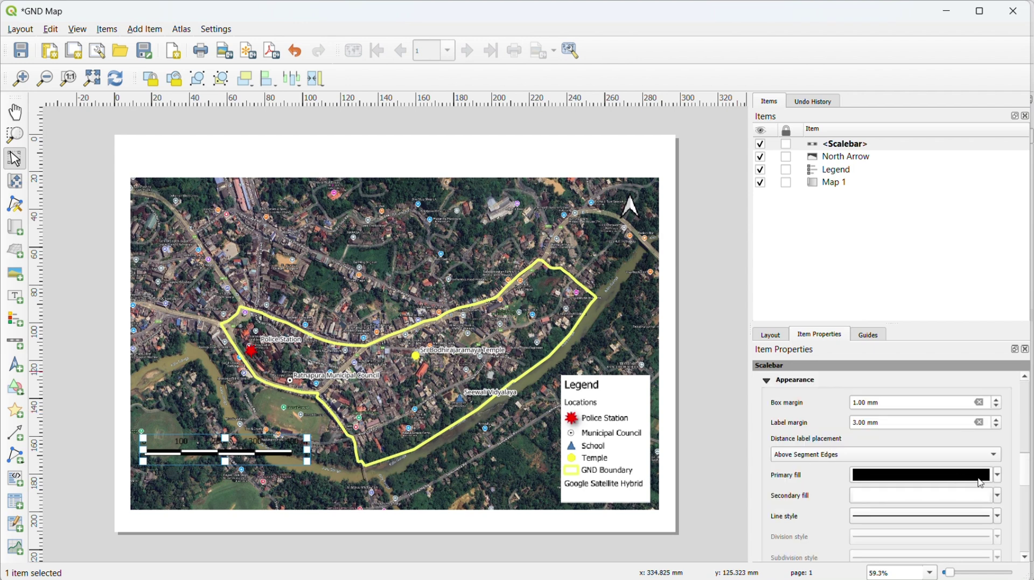
scroll(981, 483, down, 5)
click(982, 482)
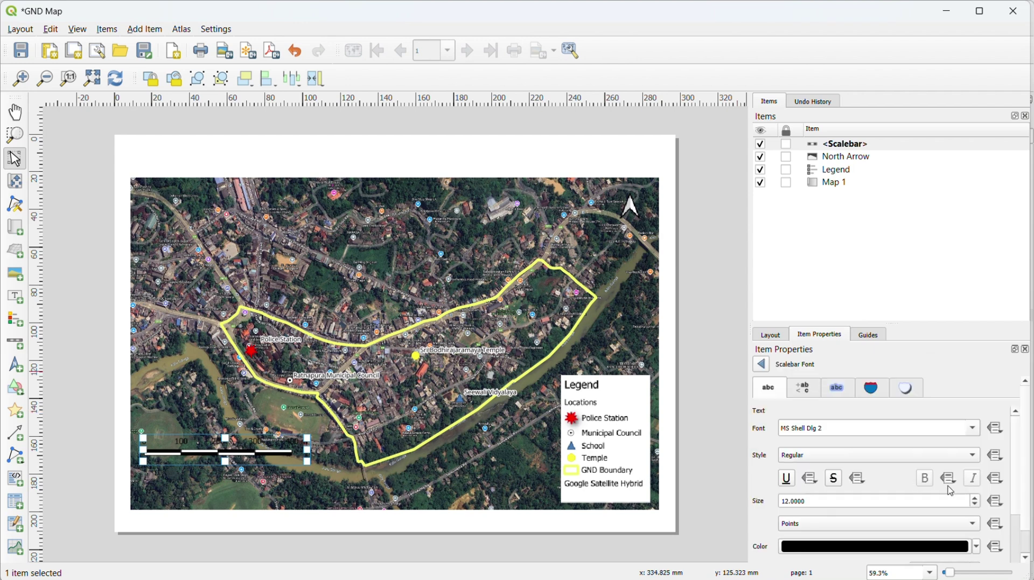
scroll(1021, 445, down, 3)
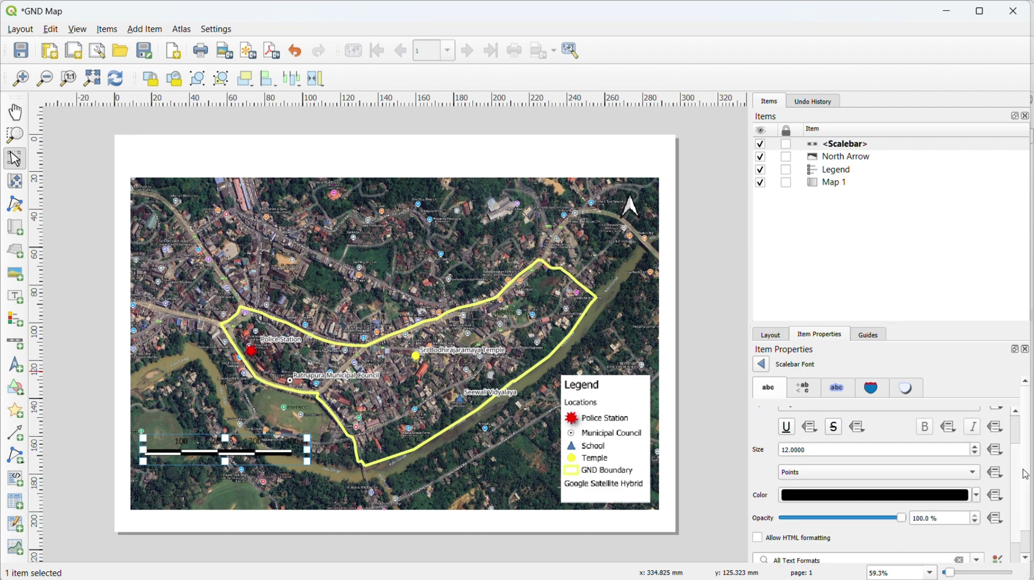
click(976, 467)
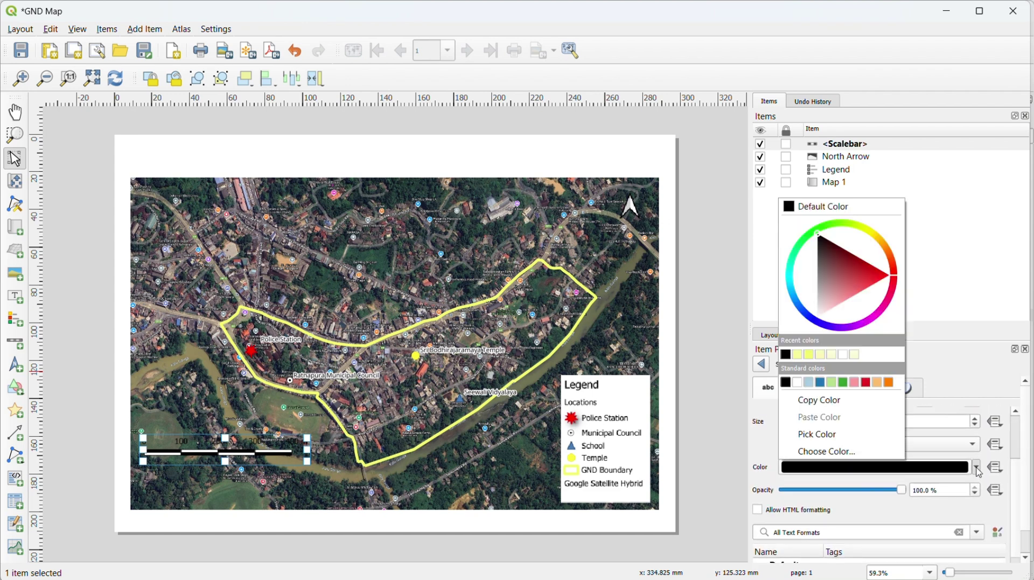
click(798, 382)
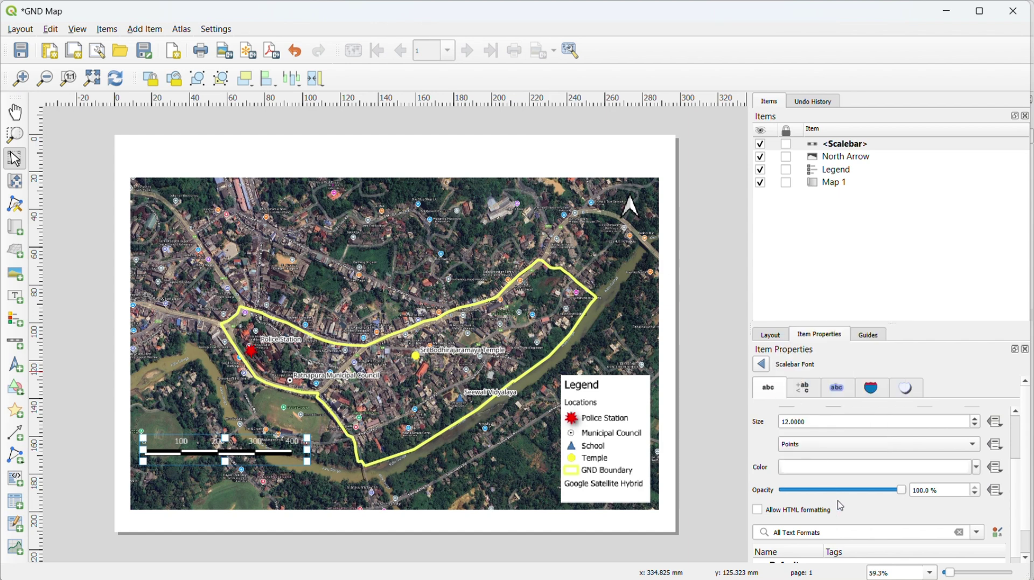
click(764, 367)
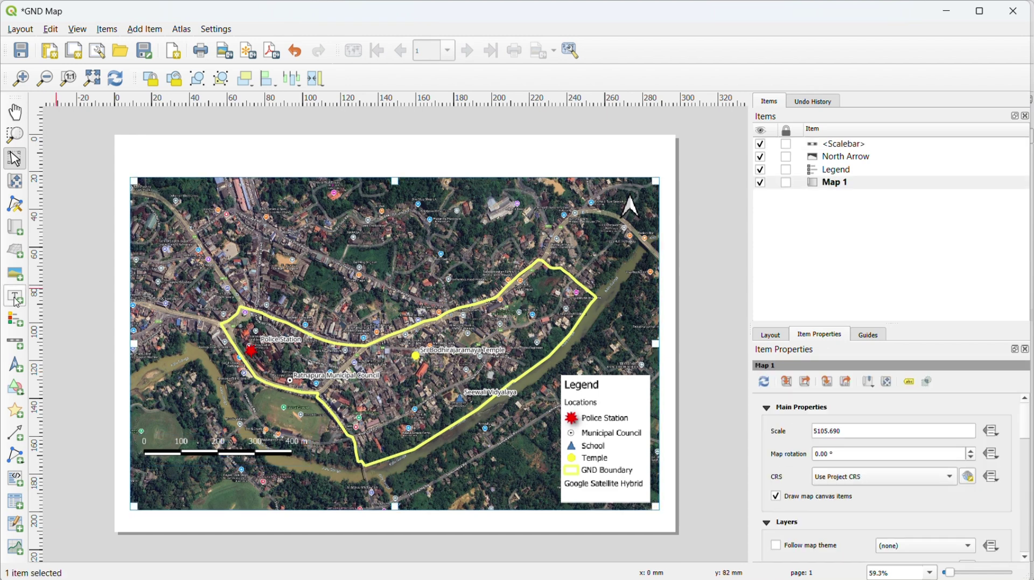
Step: Add a title label reading "GND Map - Ratnapura GND" across the map's upper part with font size 25 points
click(16, 301)
drag(243, 219, 456, 255)
text(GND Map - Ratnapura GND)
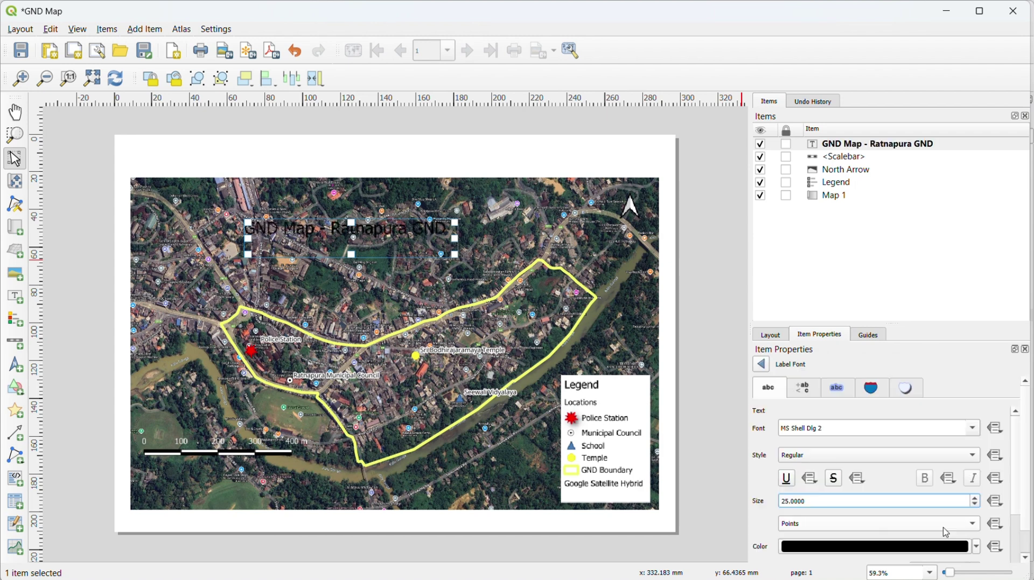
Step: Color the title label's text light yellow and make it bold
click(977, 547)
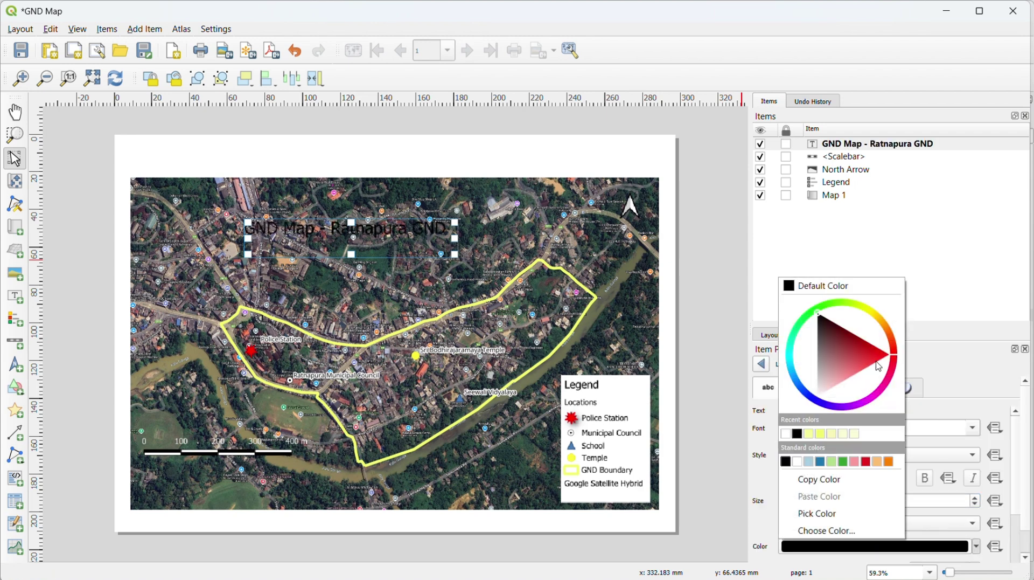
click(821, 433)
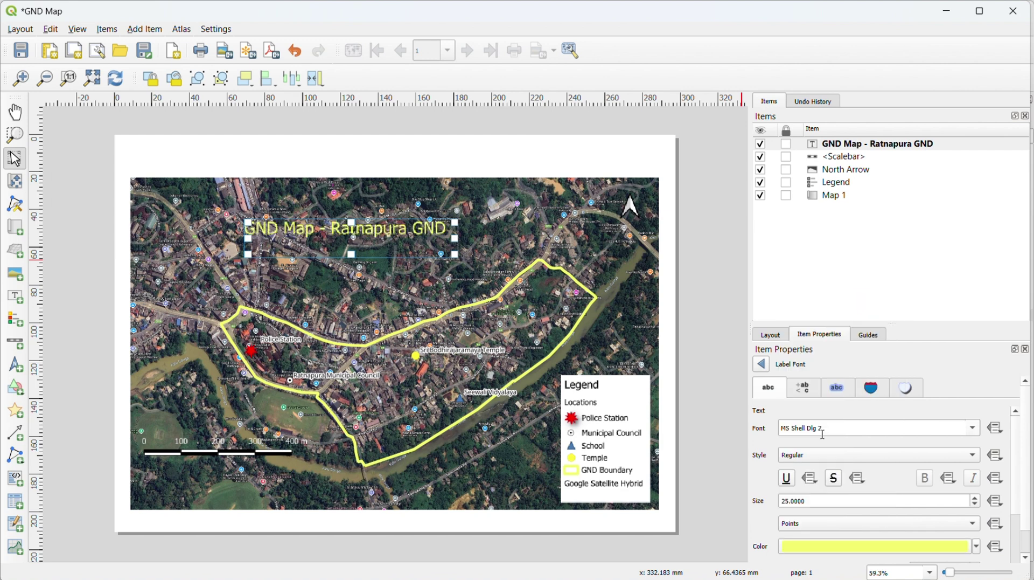
click(866, 455)
click(862, 467)
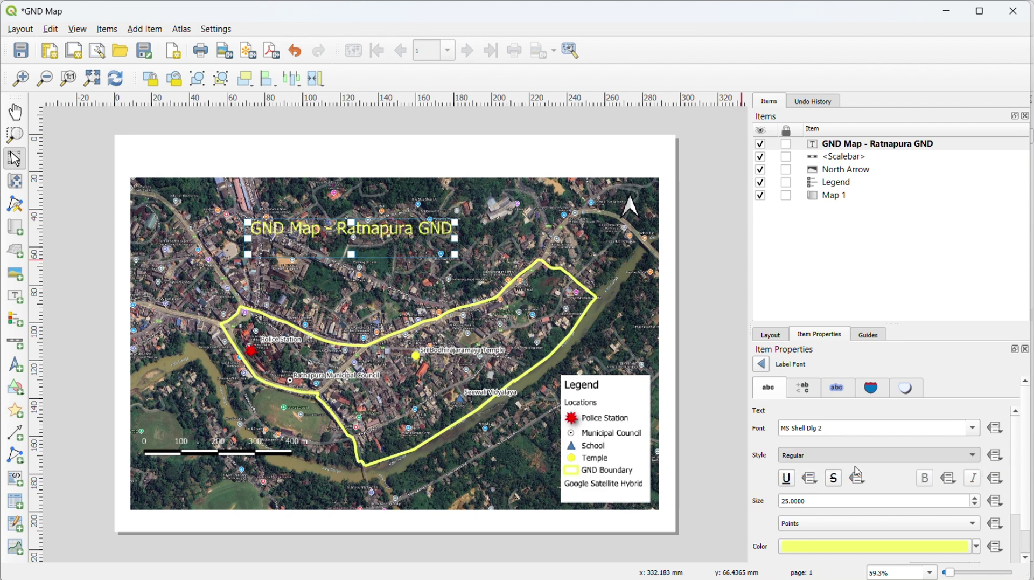
Step: Export the layout as an image named GND Map 1 in the Ratnapura folder at 300 dpi
click(229, 54)
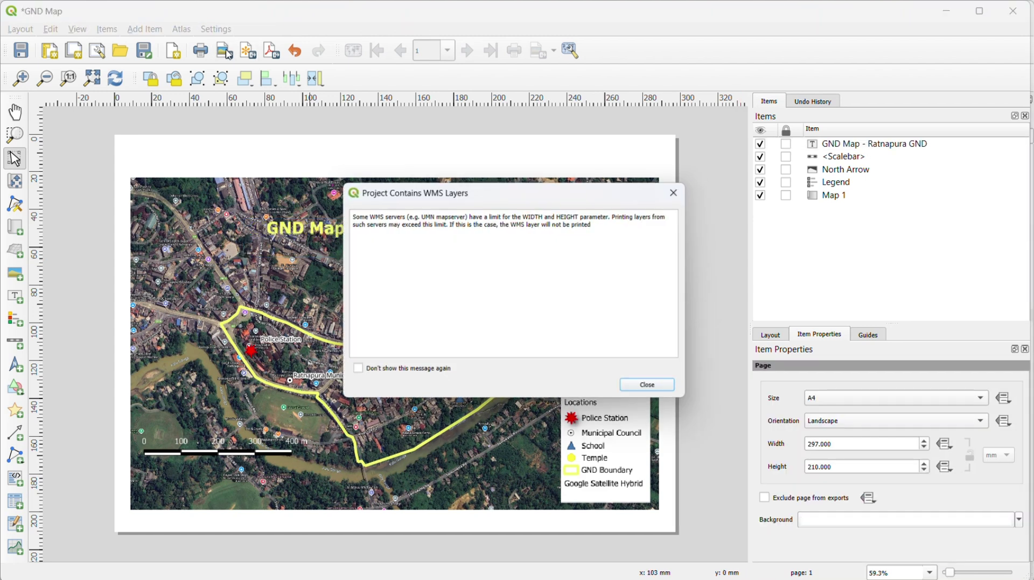
click(655, 390)
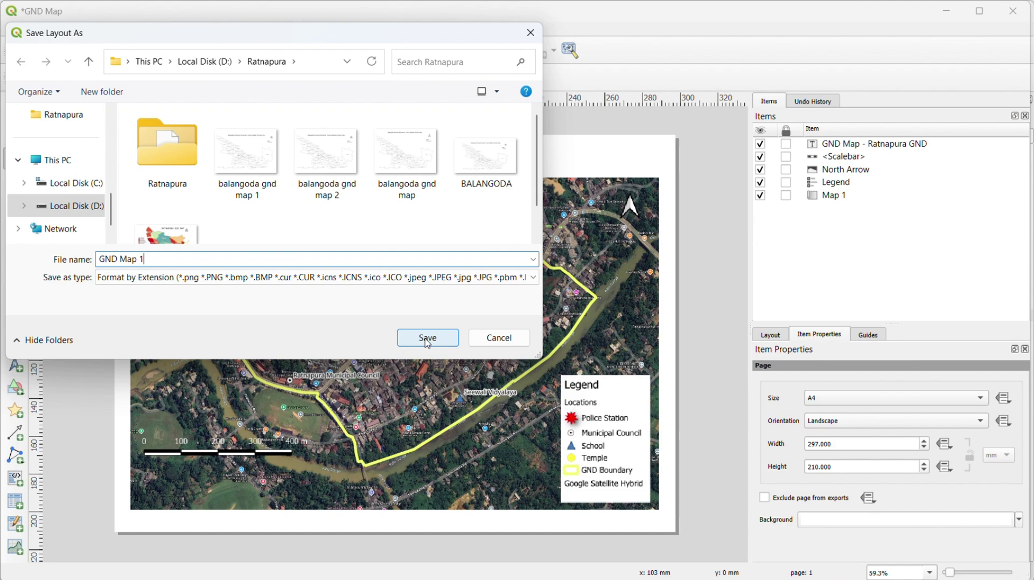
click(427, 338)
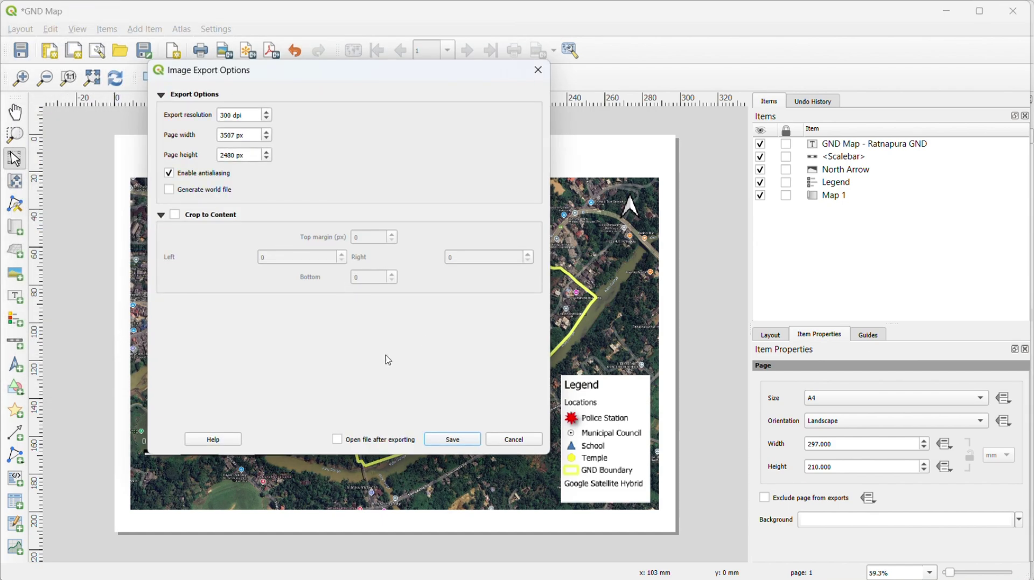
click(453, 439)
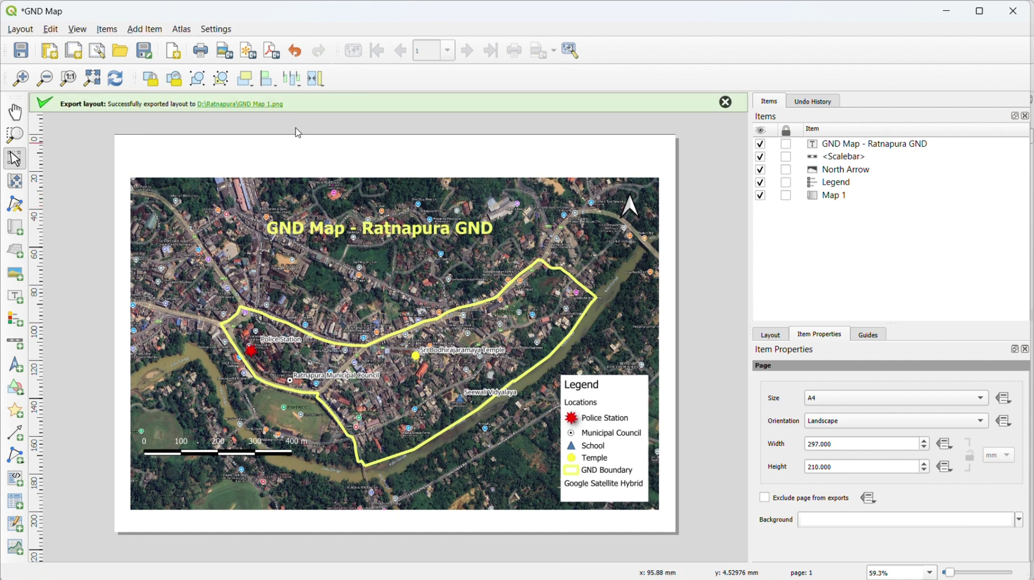
Step: Export the layout as a PDF named GND Map 1 in the Ratnapura folder with the default export options
click(268, 56)
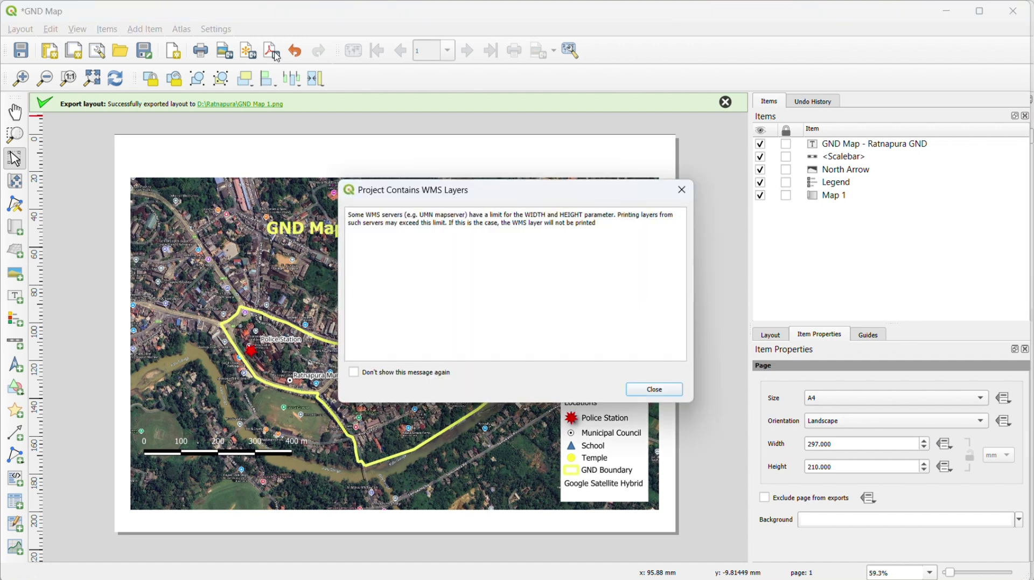
click(655, 389)
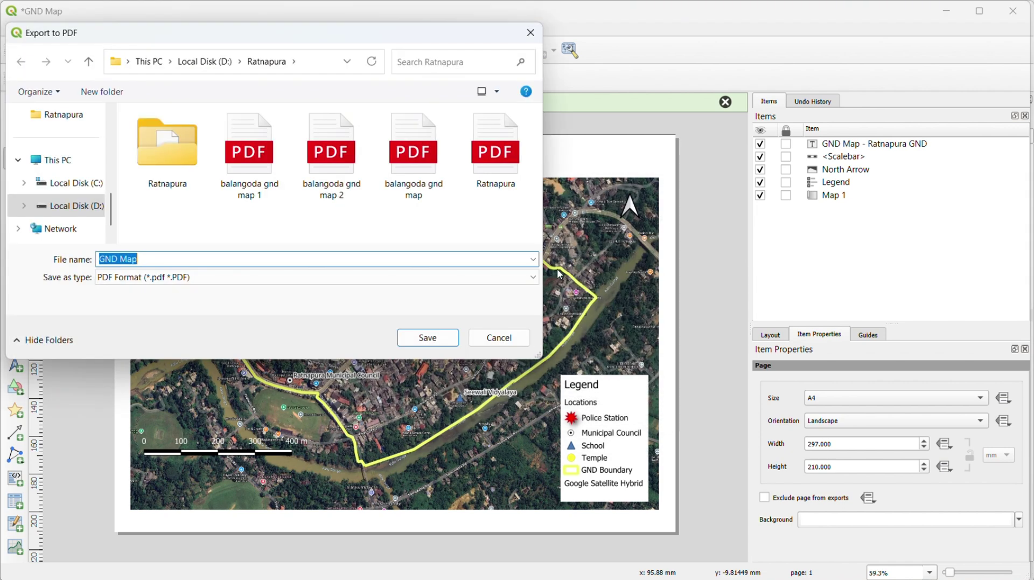
click(183, 258)
text(4)
key(BackSpace)
text(1)
key(Return)
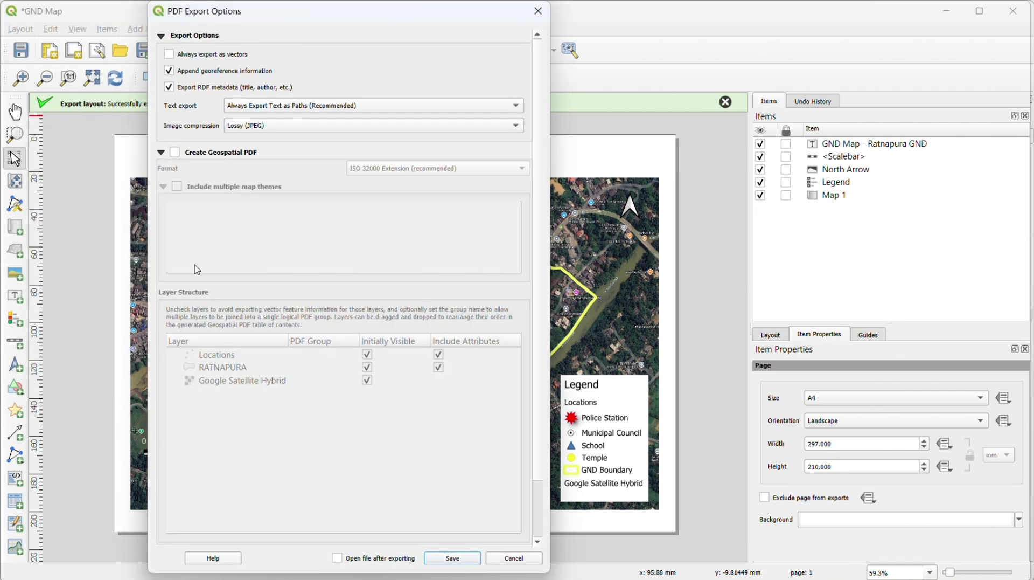
click(453, 558)
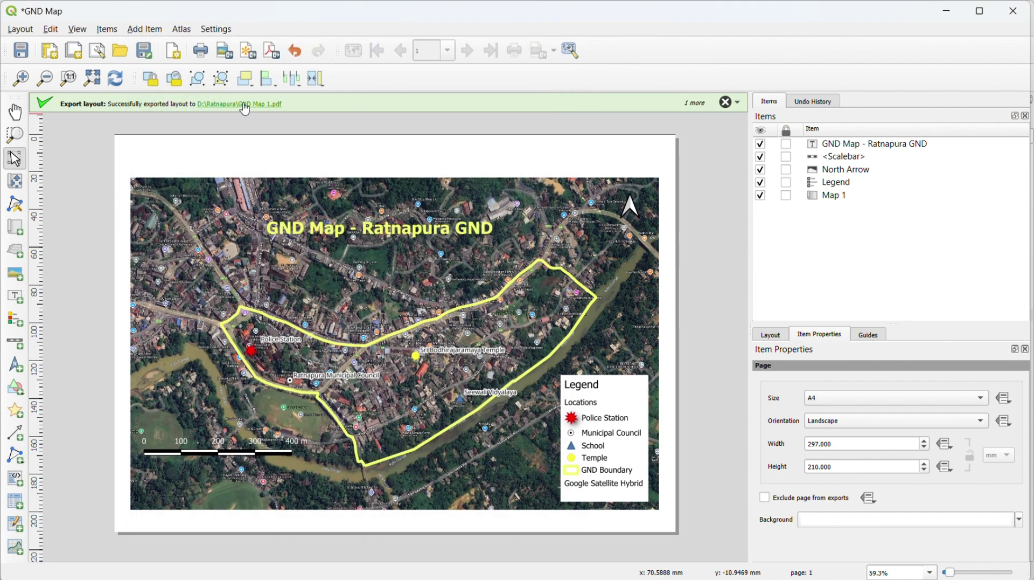
Step: Switch to File Explorer at the exported files' folder and view the GND Map 1 image
click(248, 104)
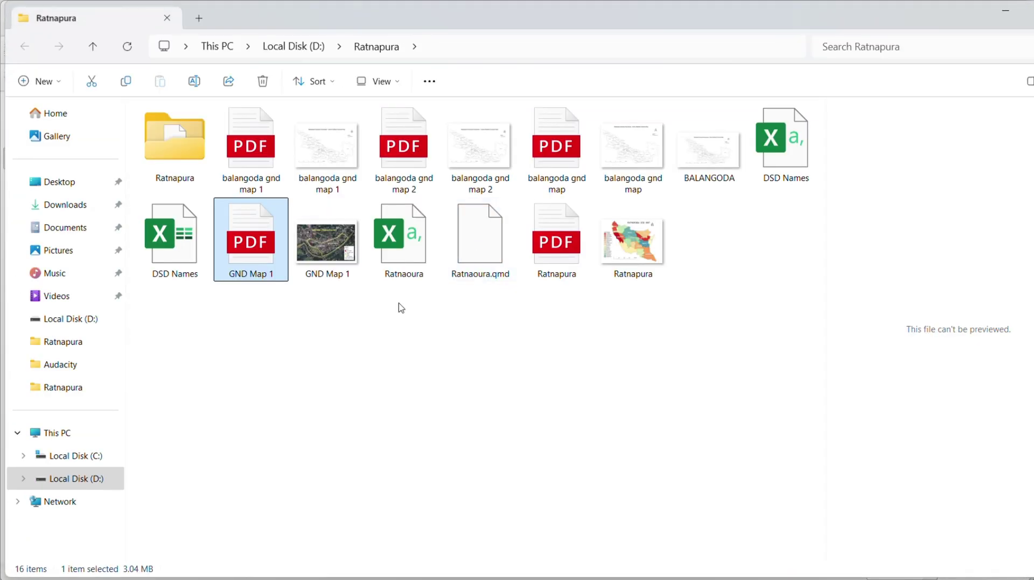
double_click(330, 245)
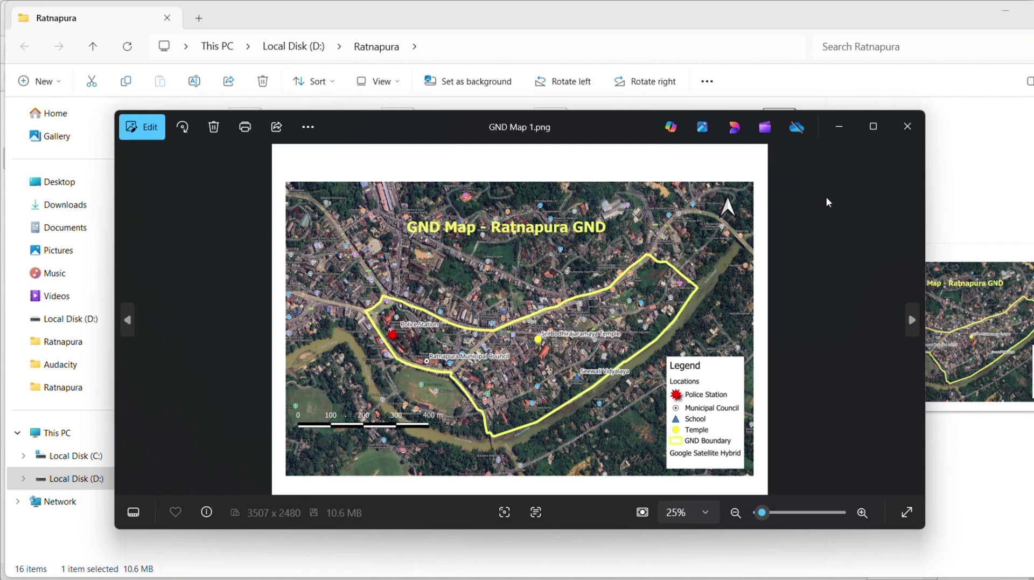
click(909, 127)
click(259, 243)
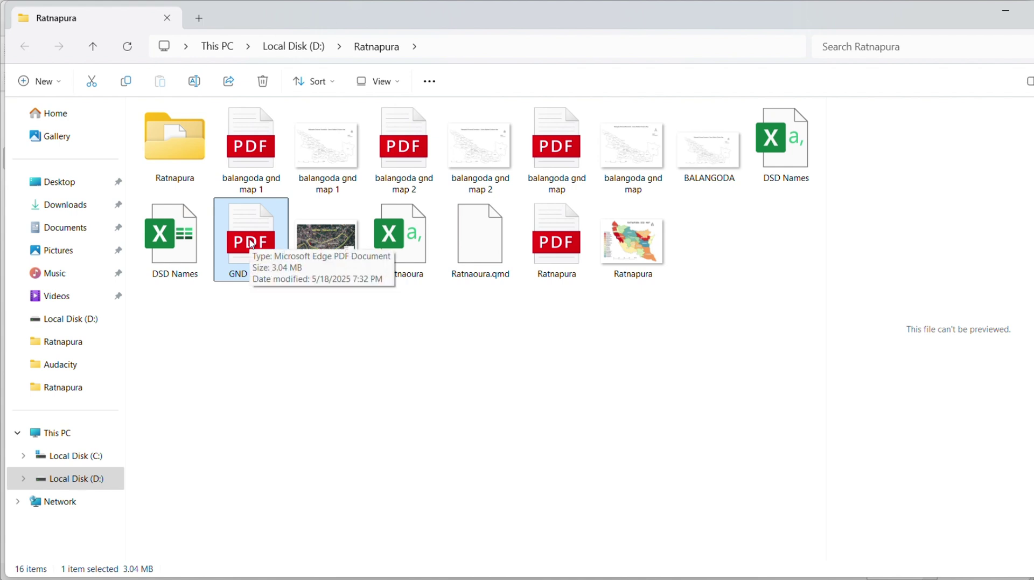
click(357, 370)
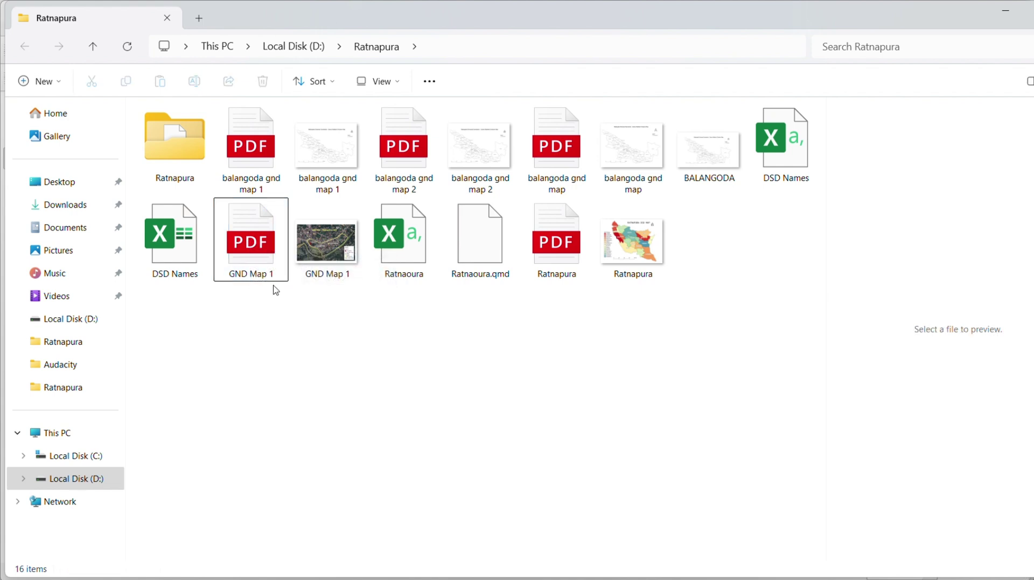